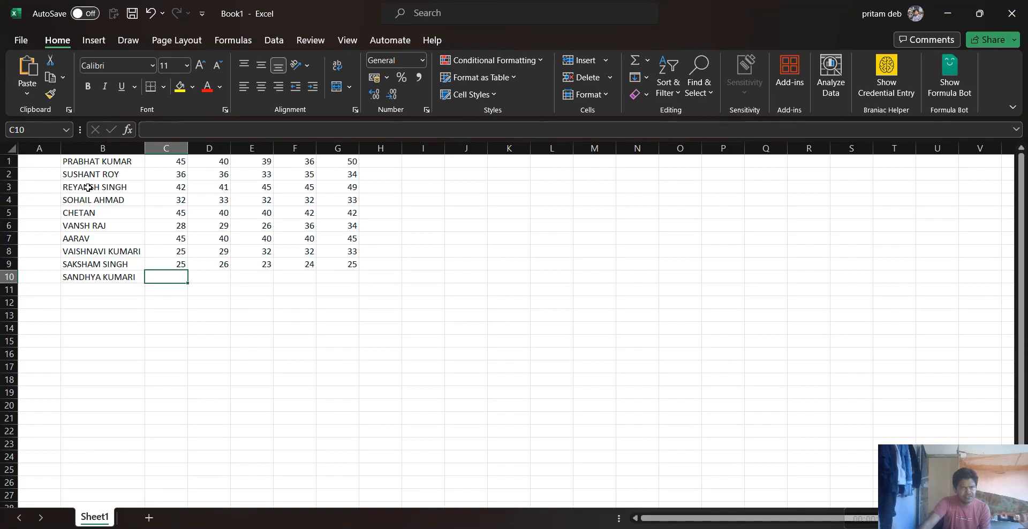
left_click_drag(94, 162, 357, 280)
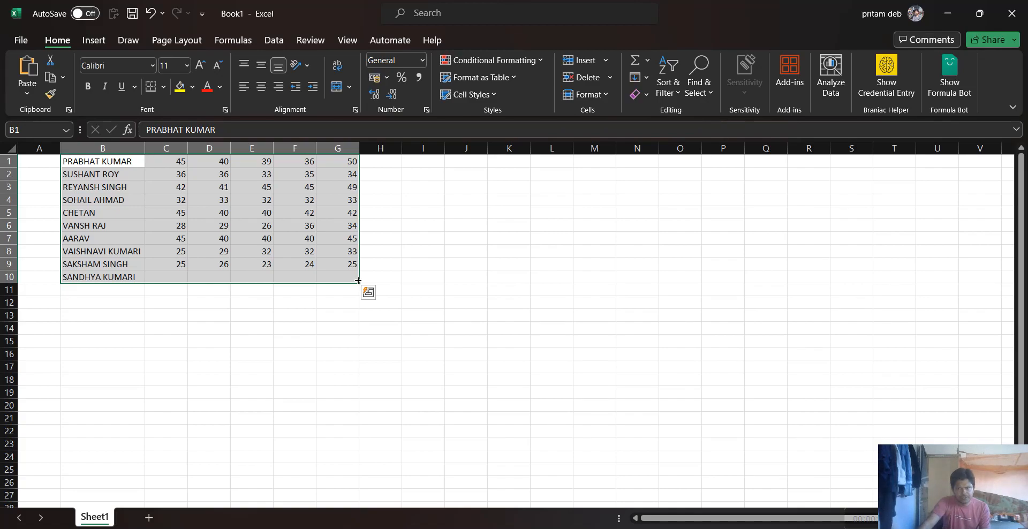
left_click(195, 278)
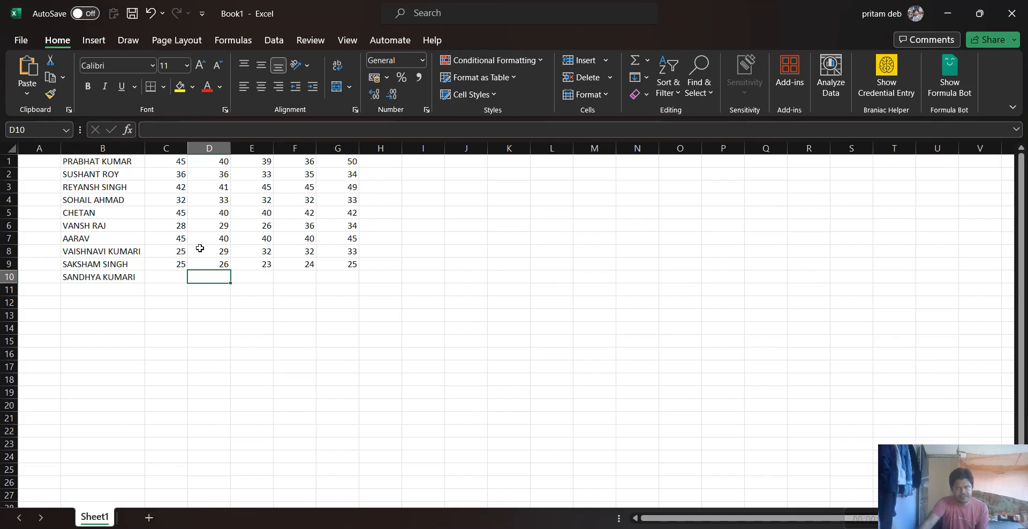
scroll(200, 248, "up", 4)
Enter the marks 45, 40, 42, 44 and 42 for the last student in cells C10 to G10
left_click(279, 356)
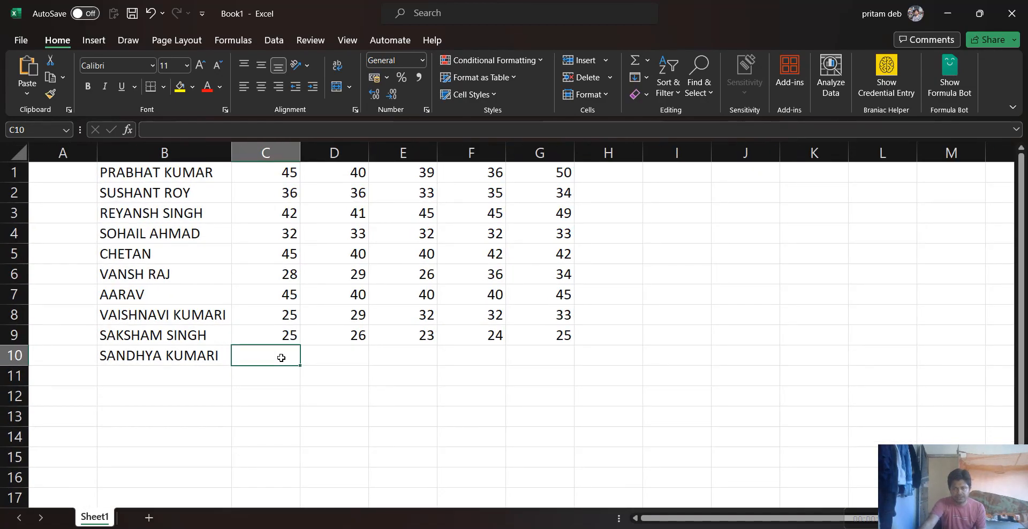
left_click(281, 357)
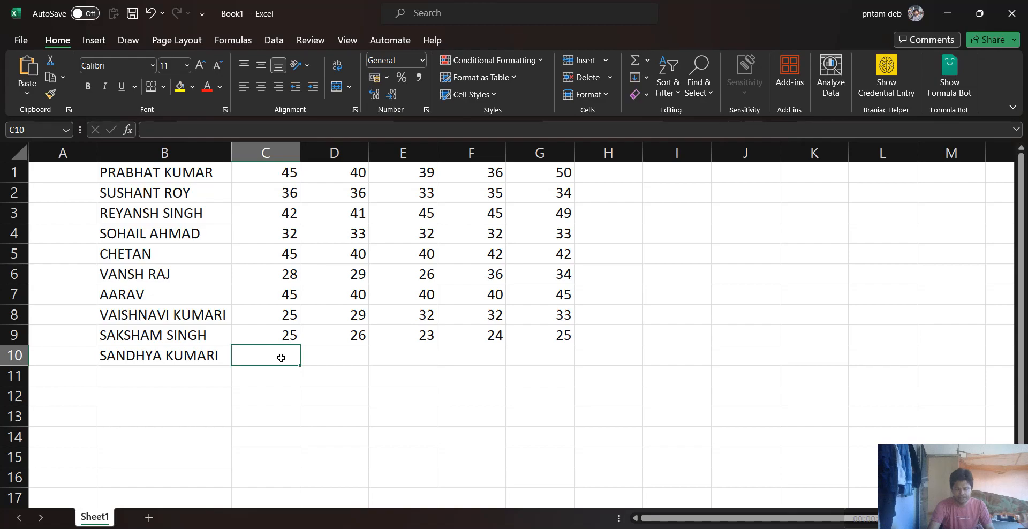
type("45")
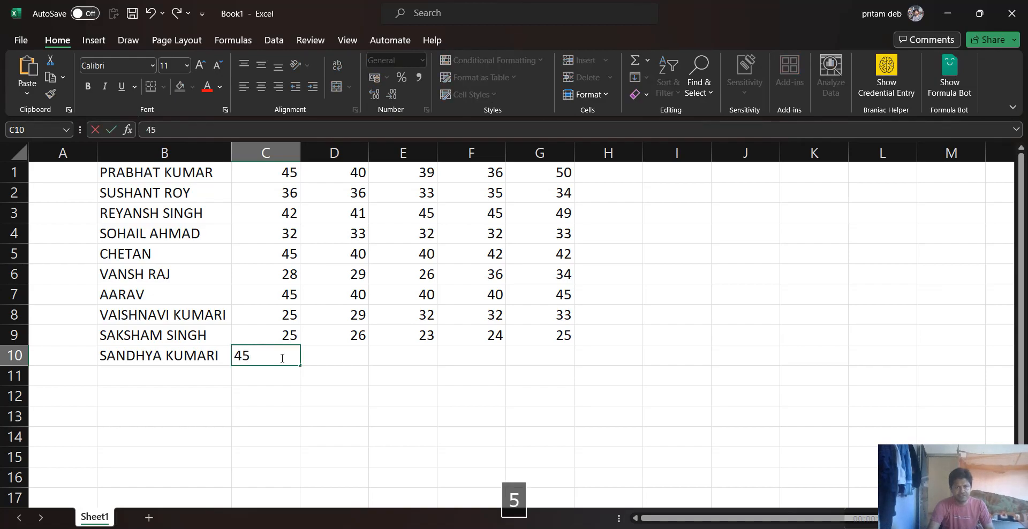
key("Tab")
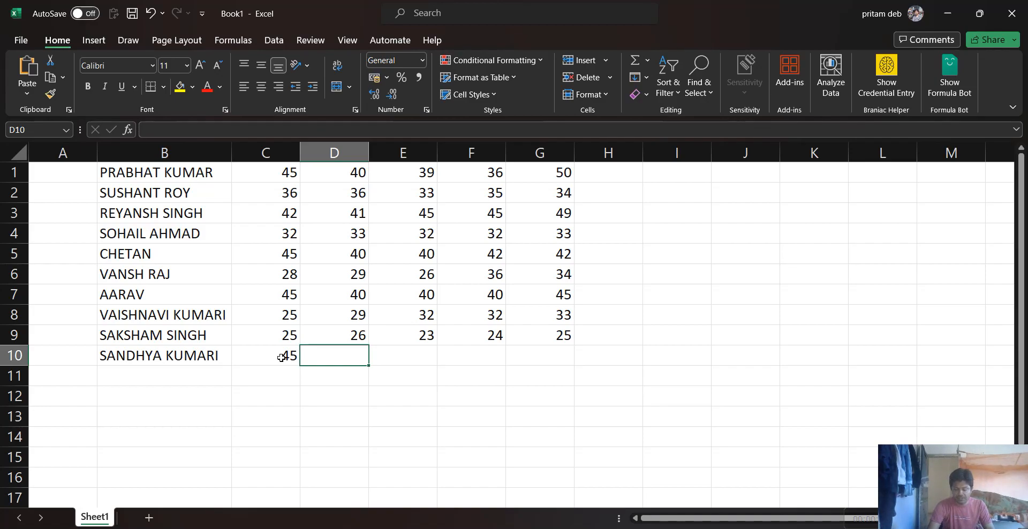
type("40")
key("Tab")
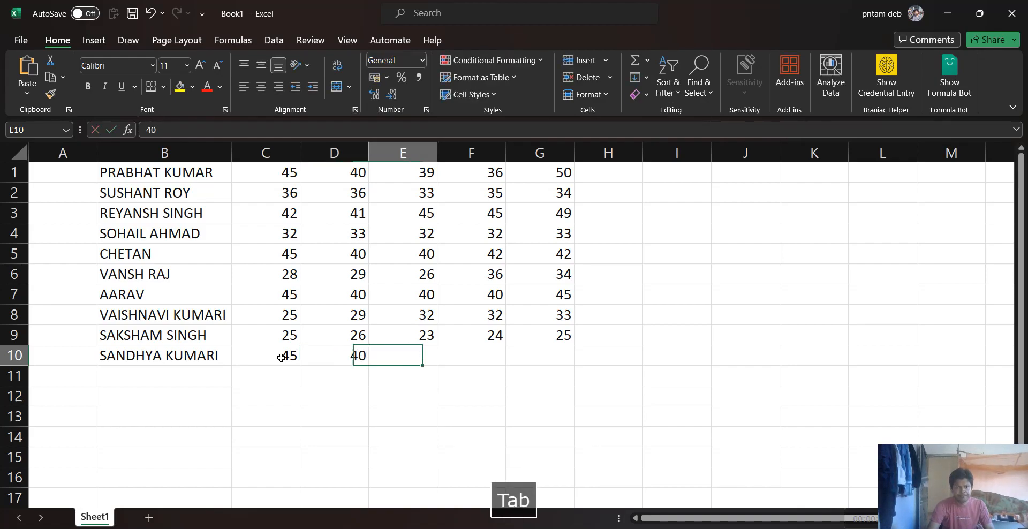
type("42")
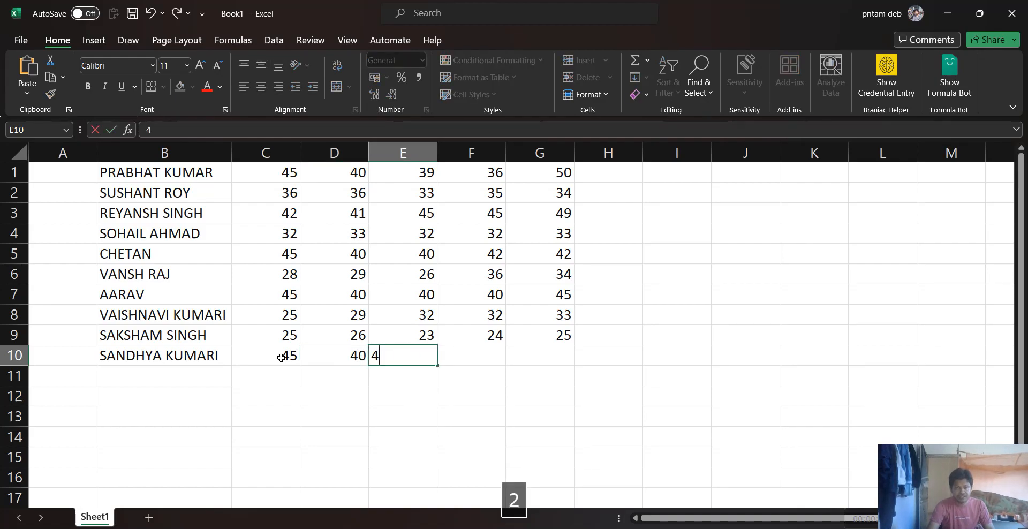
key("Tab")
type("44")
key("Tab")
type("42")
key("Tab")
key("Left")
key("Left")
key("Left")
key("Left")
key("Left")
key("Left")
key("Left")
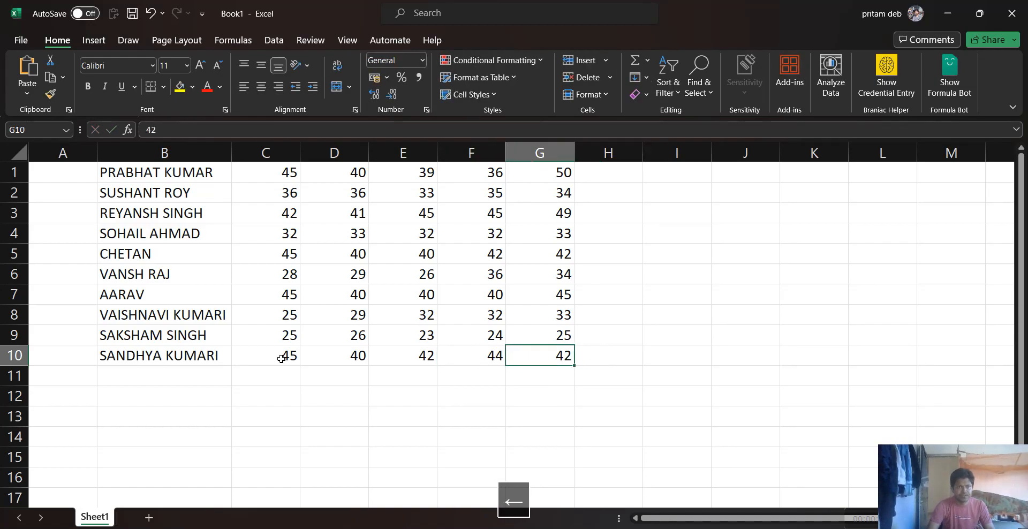
key("Up")
key("Up")
key("Up")
key("Up")
key("Up")
key("Up")
key("Up")
key("Up")
key("Up")
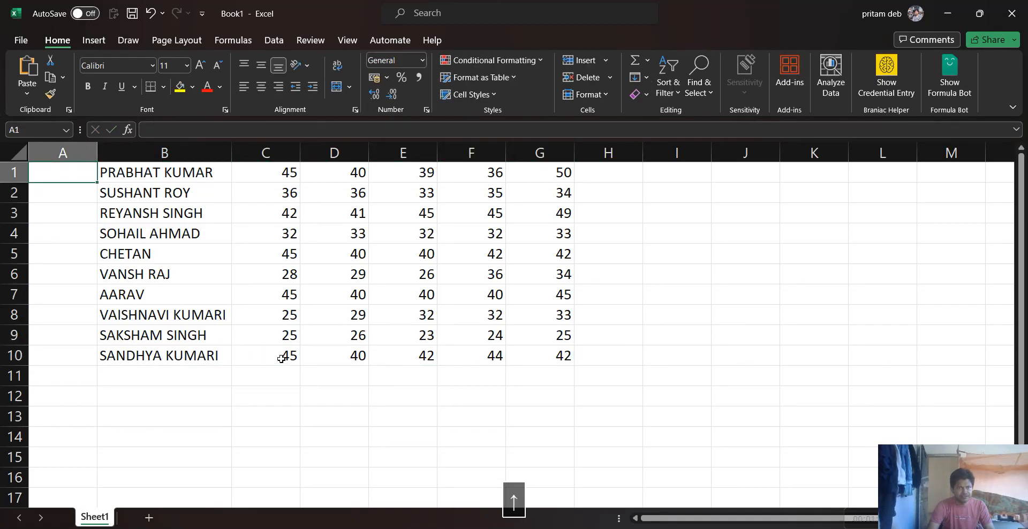
key("Right")
key("Right")
key("Right")
key("Right")
key("Right")
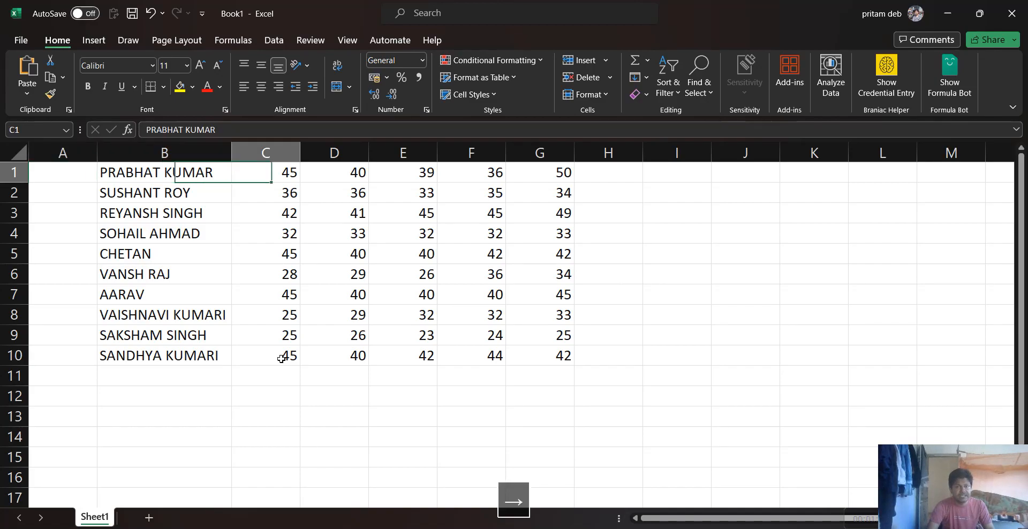
key("Right")
key("Left")
key("Left")
key("Left")
key("Left")
key("Left")
key("Left")
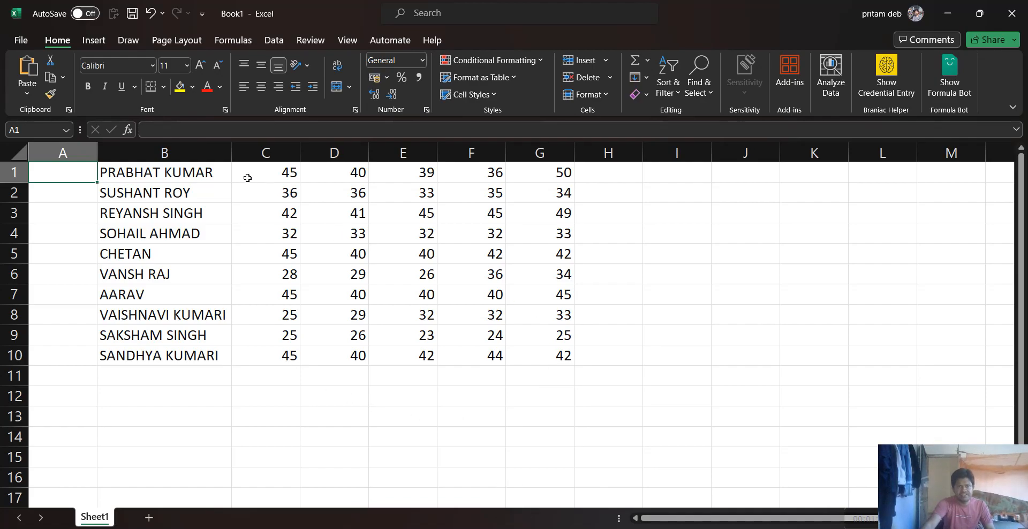
Insert two blank rows above the first student's row
left_click(10, 170)
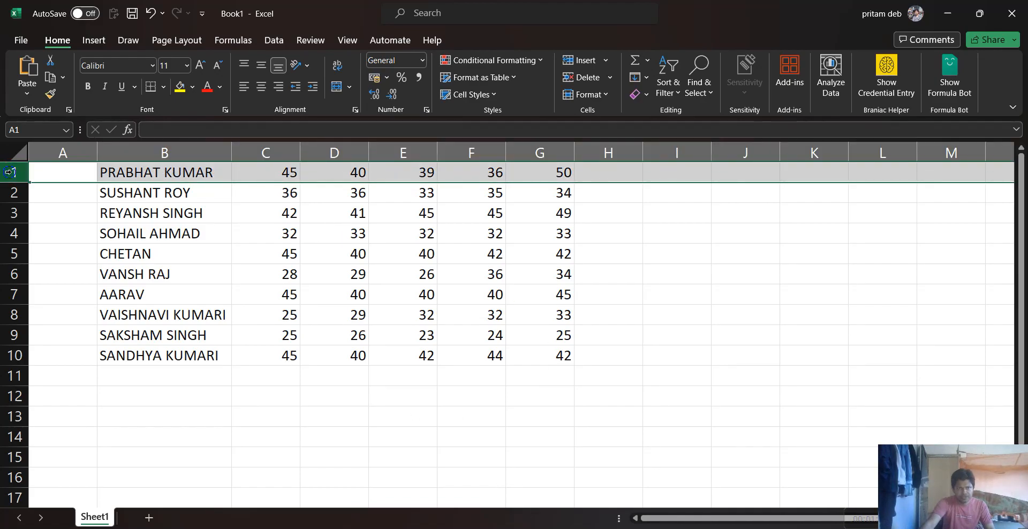
right_click(10, 171)
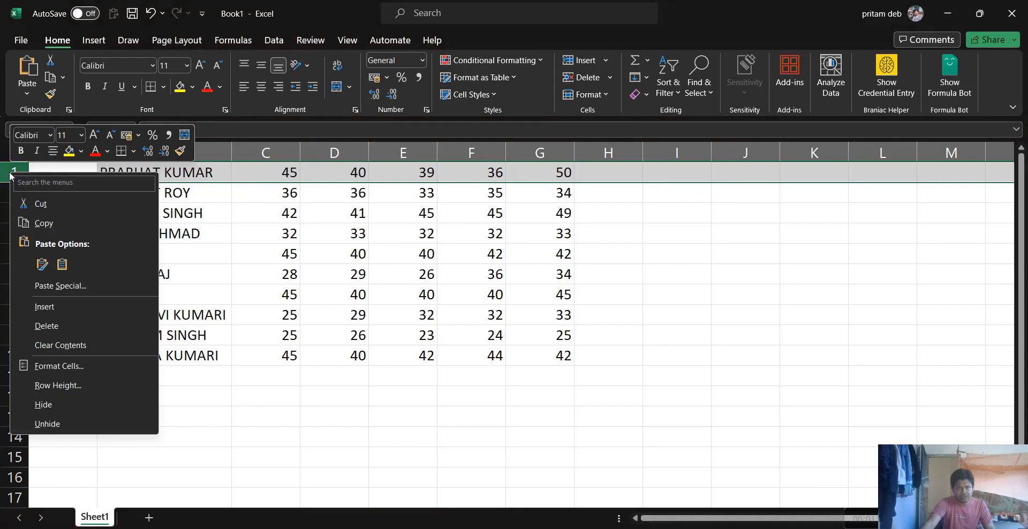
left_click(57, 306)
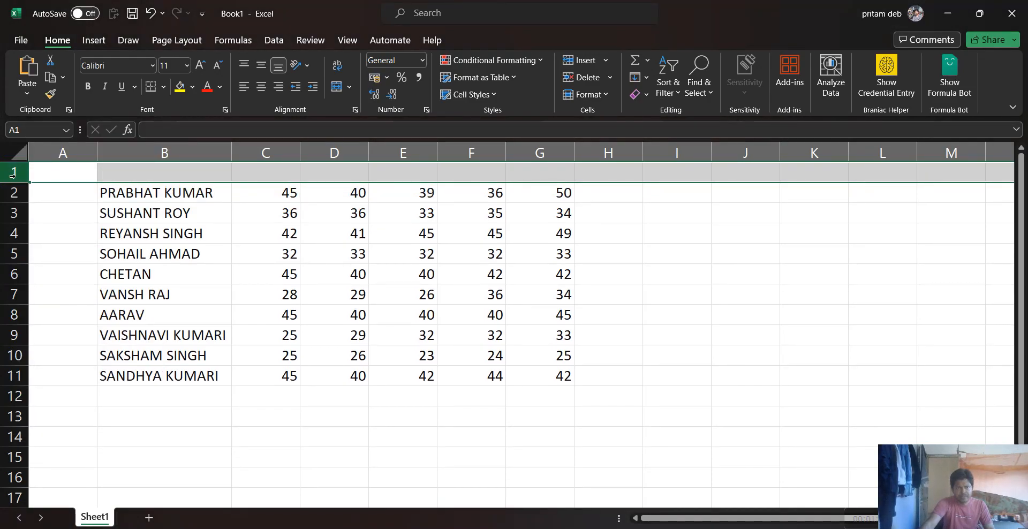
right_click(8, 174)
left_click(65, 306)
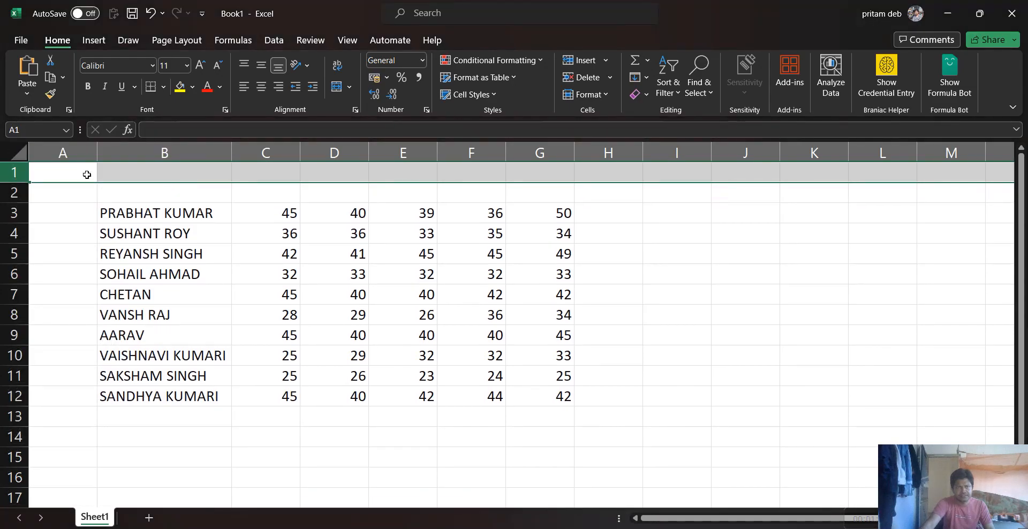
Enter the column headings Sl No in A2 and Name in B2
left_click(110, 198)
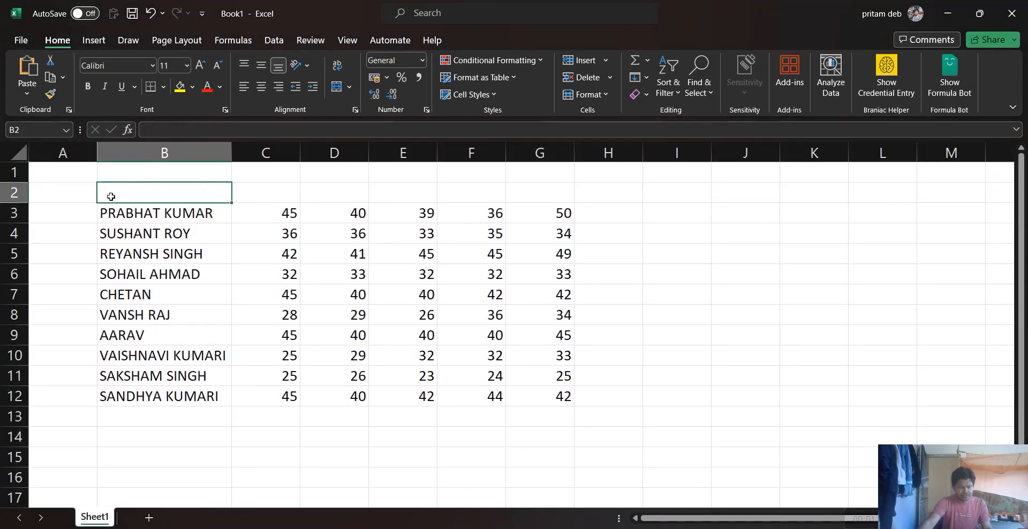
key("Left")
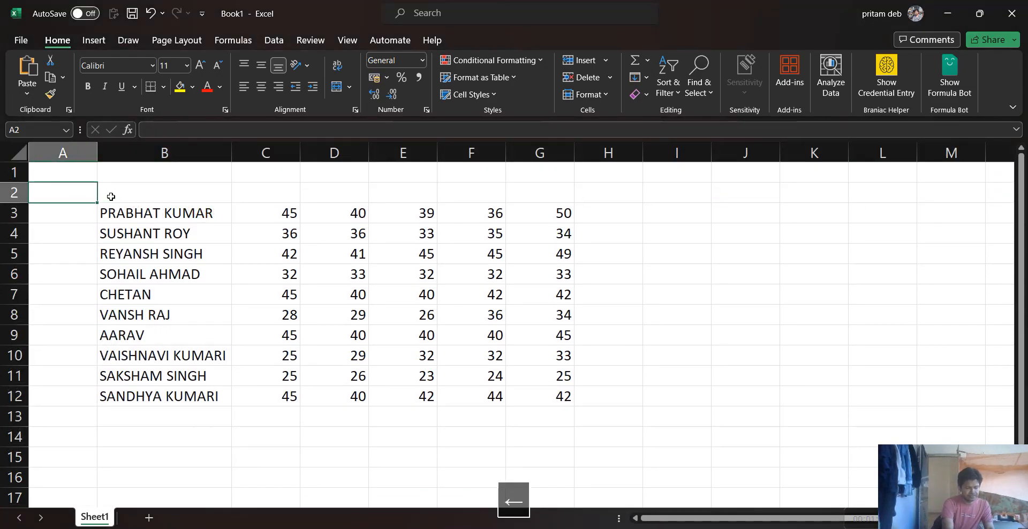
type("Sl No")
key("Tab")
type("Name")
key("Tab")
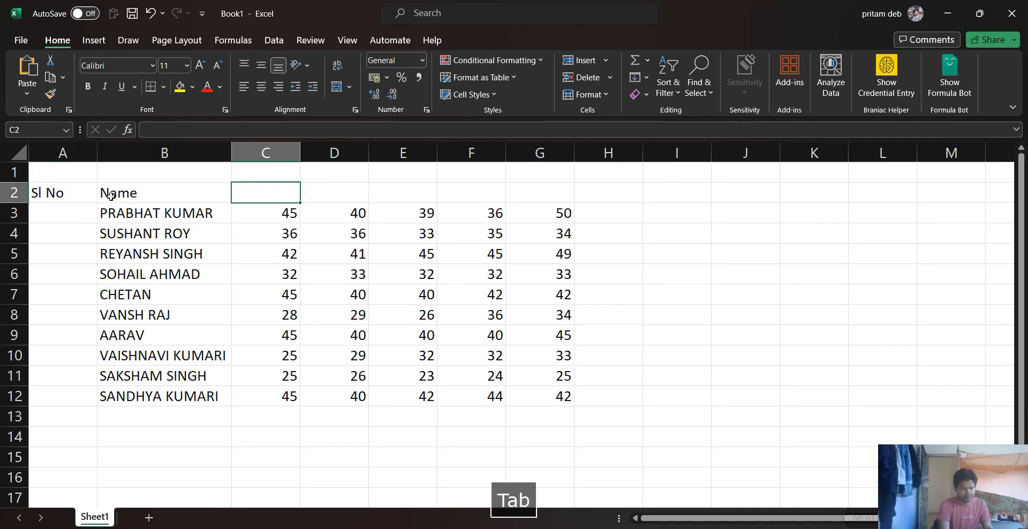
Enter the subject headings English, Maths, Science, SST and Hindi in cells C2 to G2
type("English")
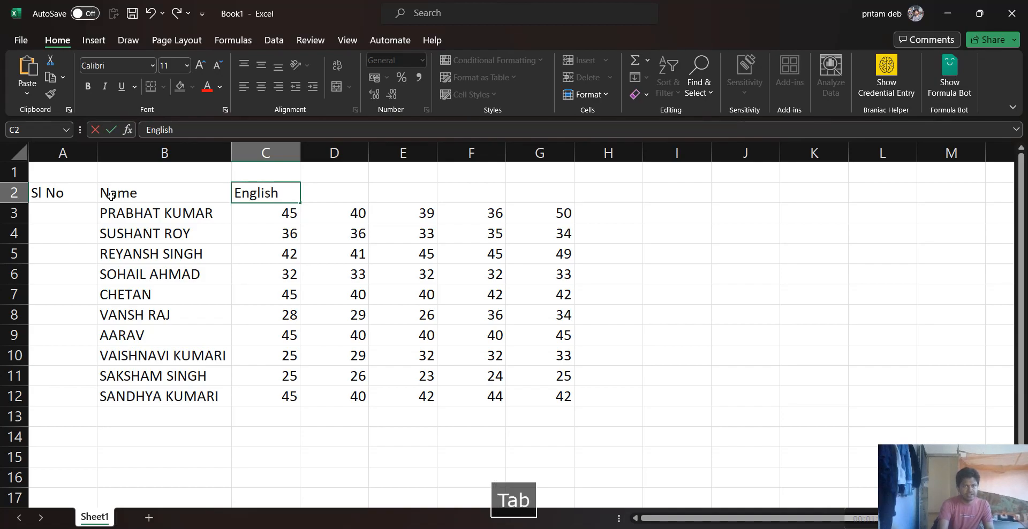
key("Tab")
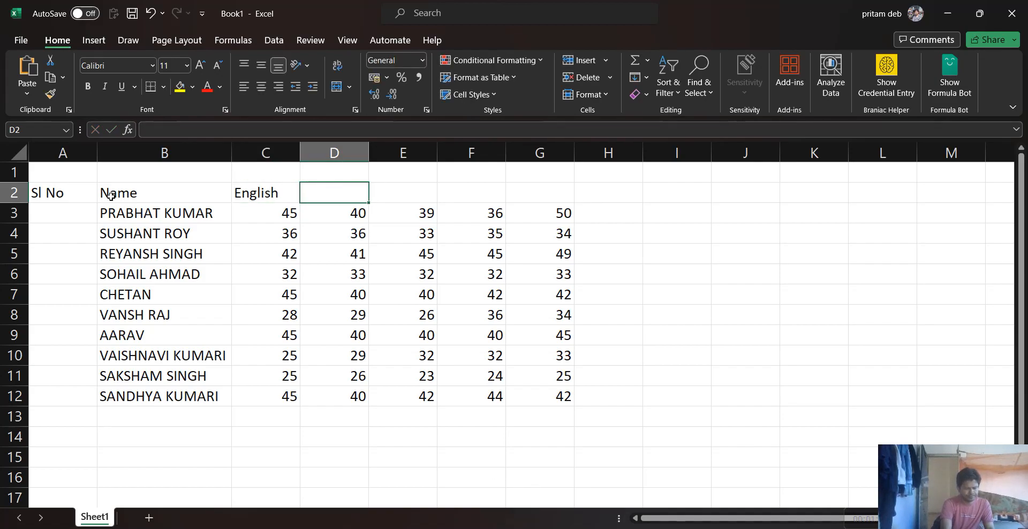
type("Maths")
key("Tab")
type("Science")
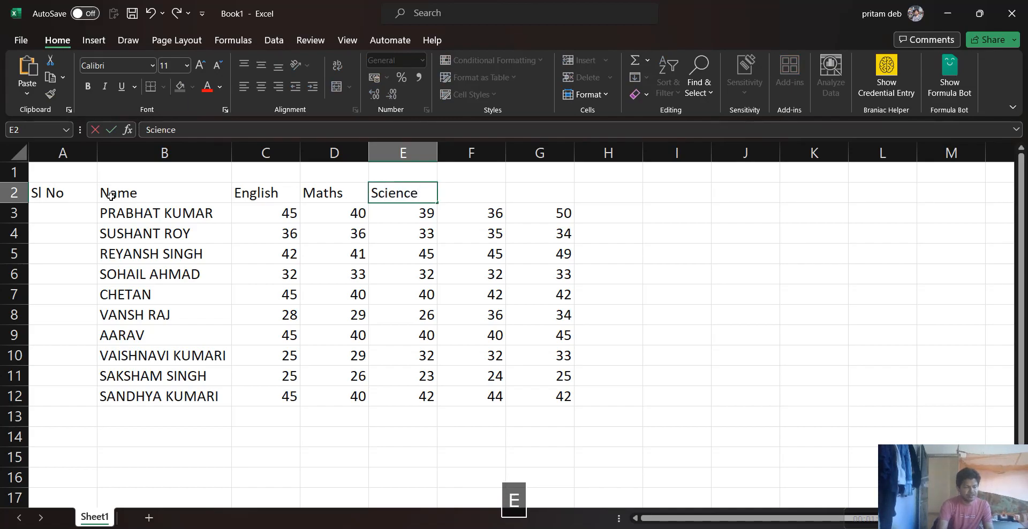
key("Tab")
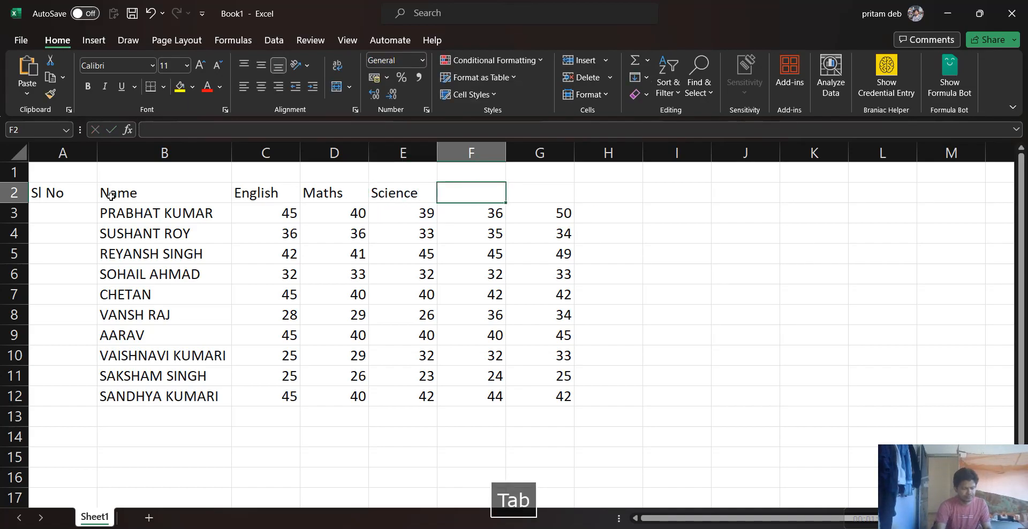
type("SST")
key("Tab")
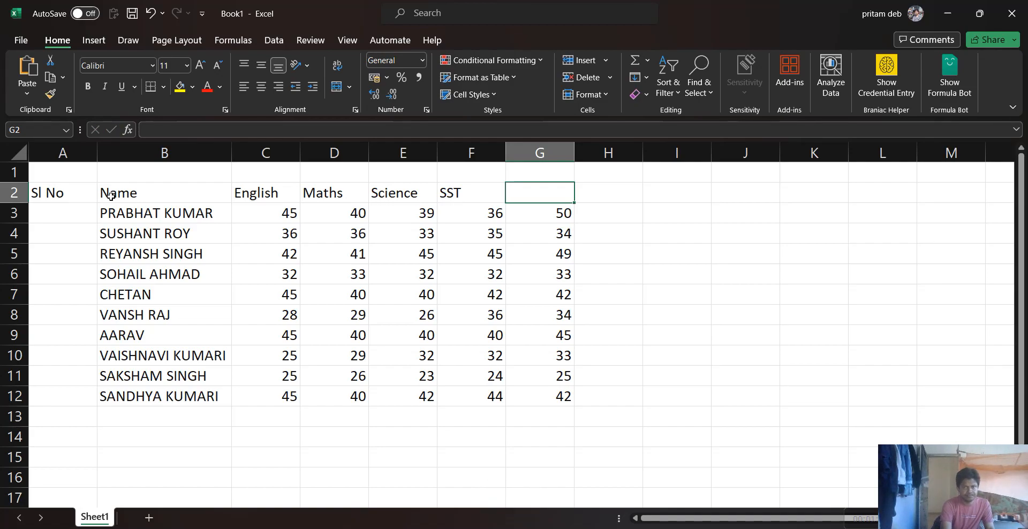
type("Hindi")
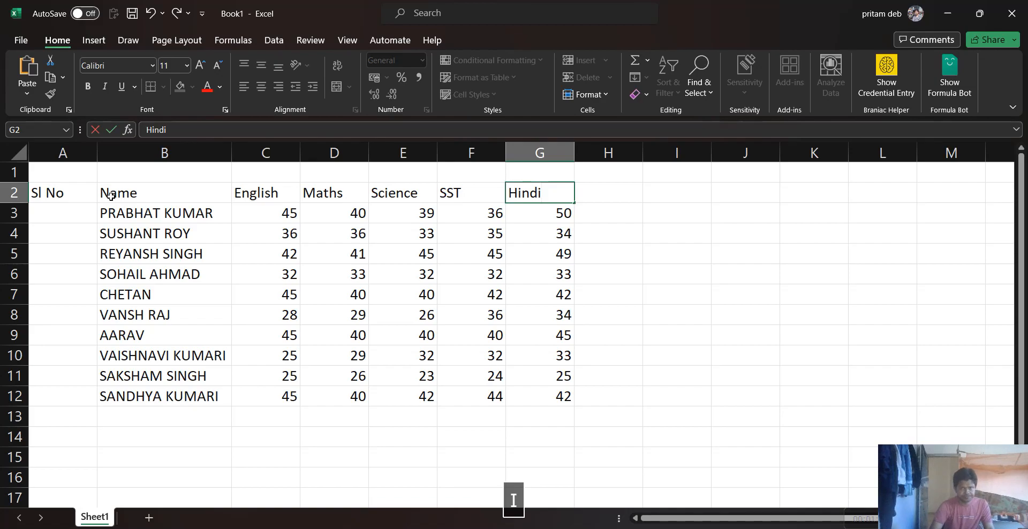
key("Tab")
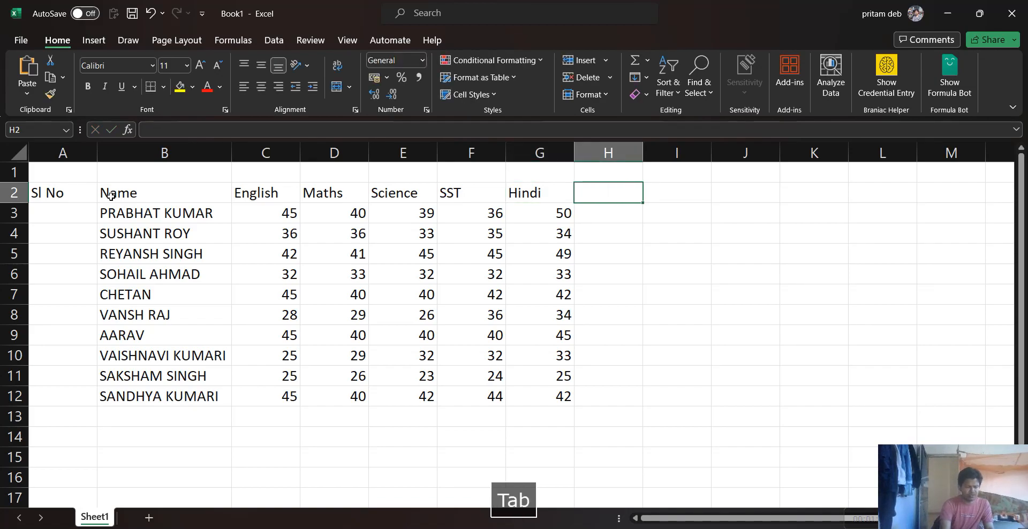
Enter the result headings Total, AVG and Percentage in cells H2 to J2
type("Total")
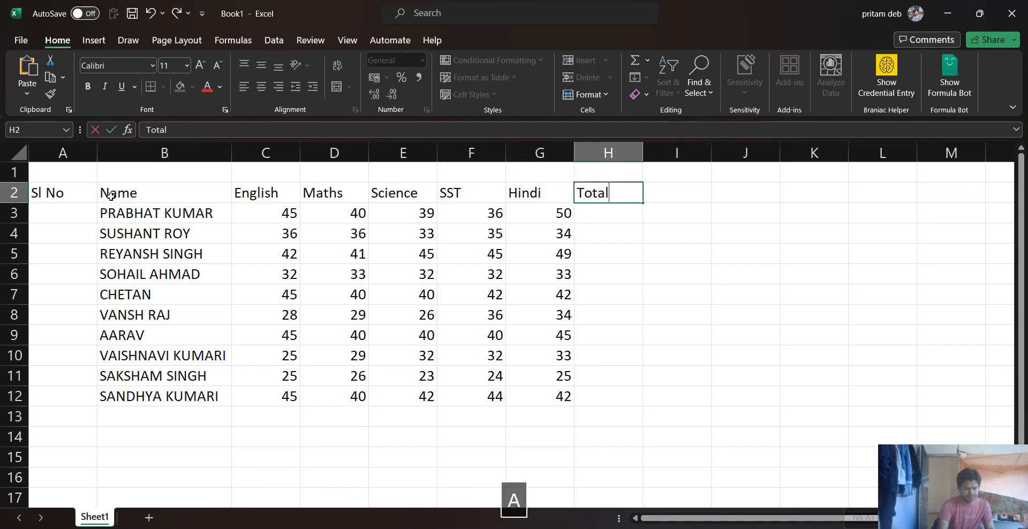
key("Tab")
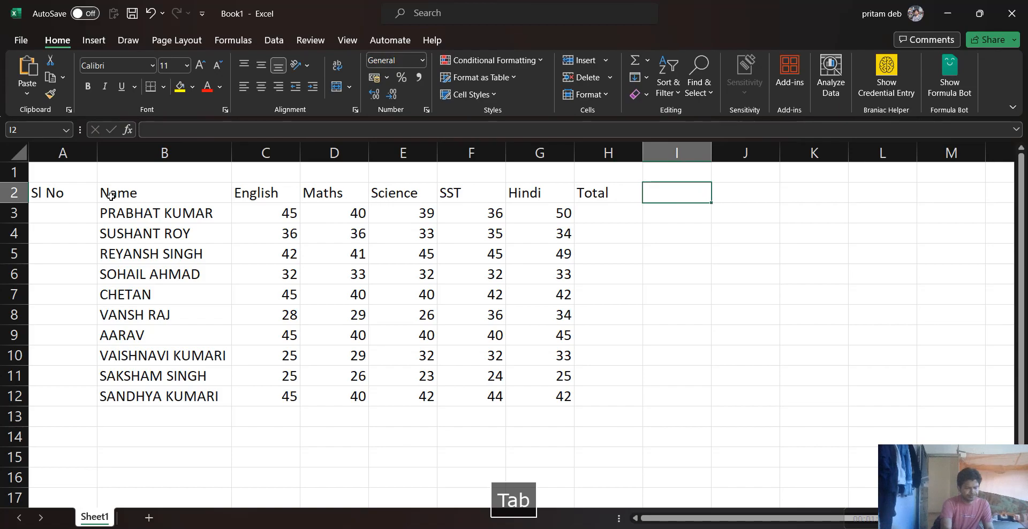
type("AVG")
key("Tab")
type("Percentage")
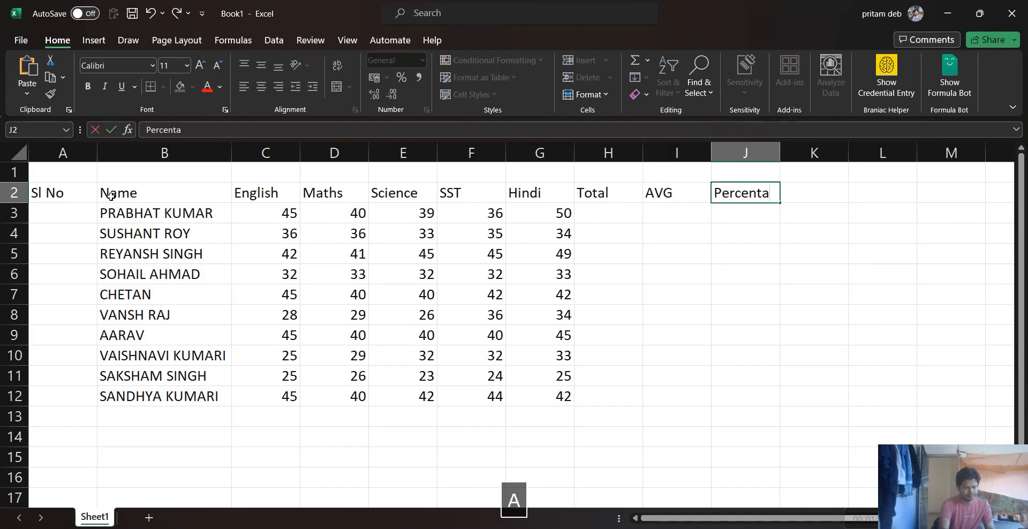
key("Left")
key("Left")
key("Left")
key("Left")
key("Left")
key("Left")
key("Left")
key("Left")
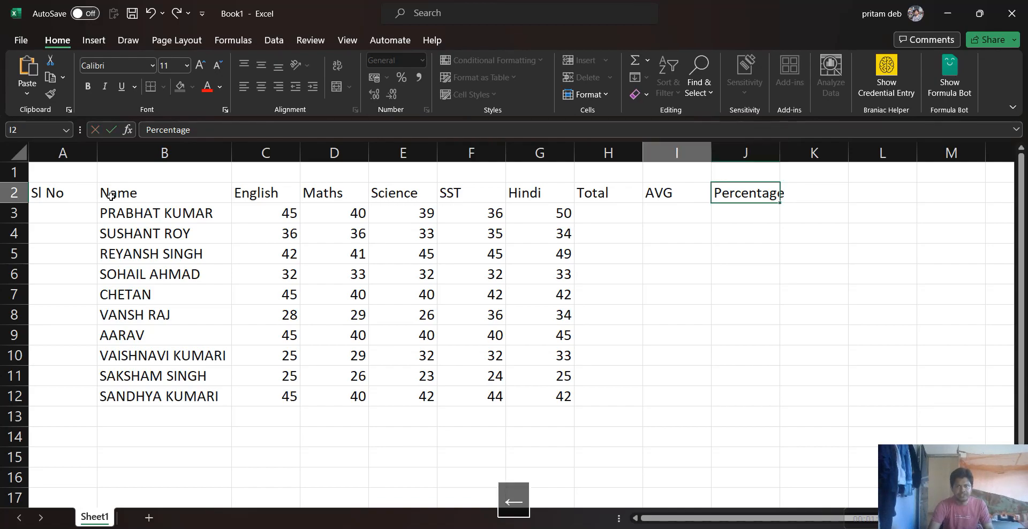
Enter the serial numbers 1, 2 and 3 in cells A3 to A5
key("Left")
key("Down")
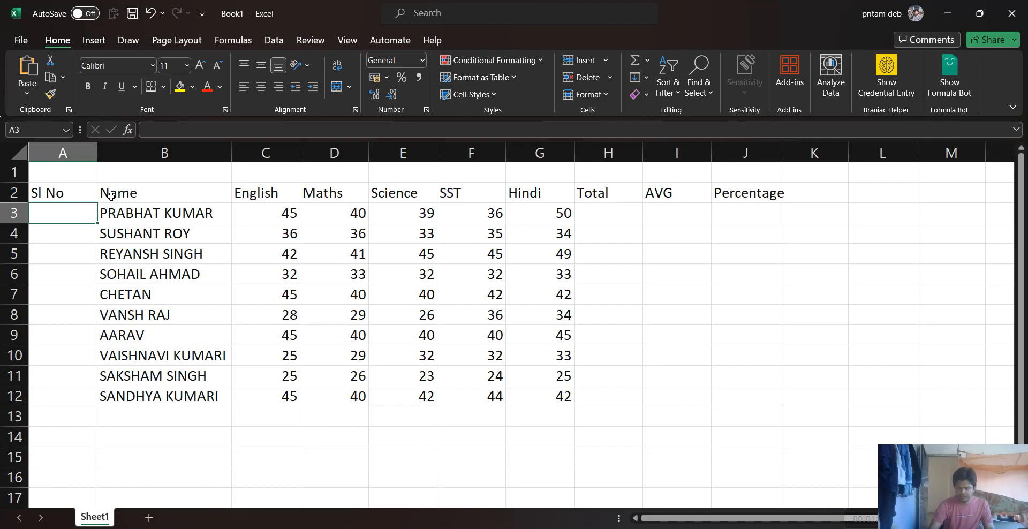
type("1")
key("Return")
type("2")
key("Return")
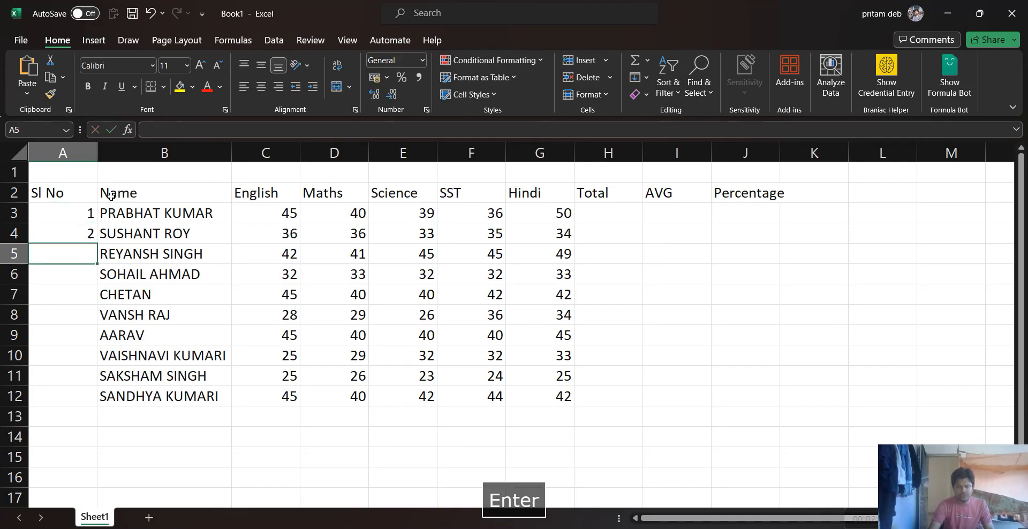
type("3")
key("Return")
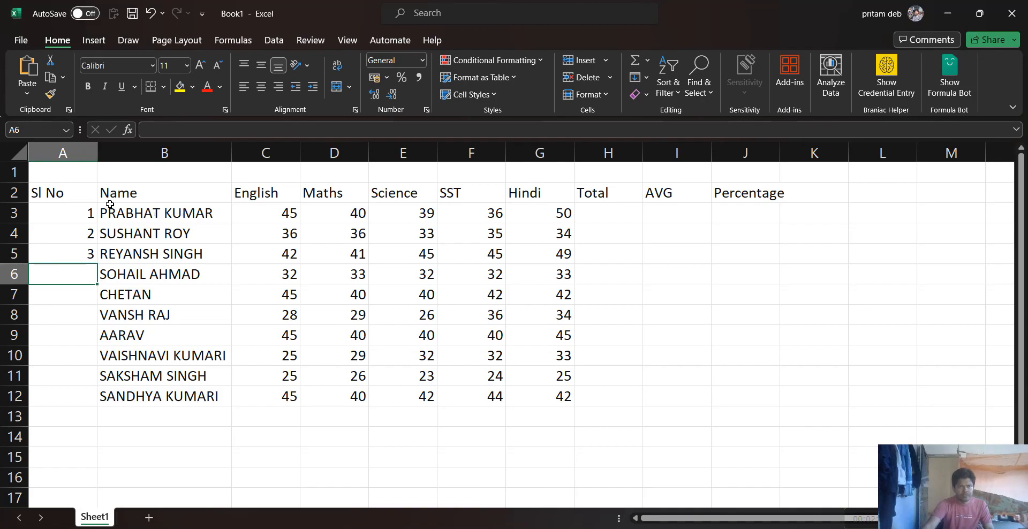
left_click(75, 215)
left_click_drag(75, 215, 75, 253)
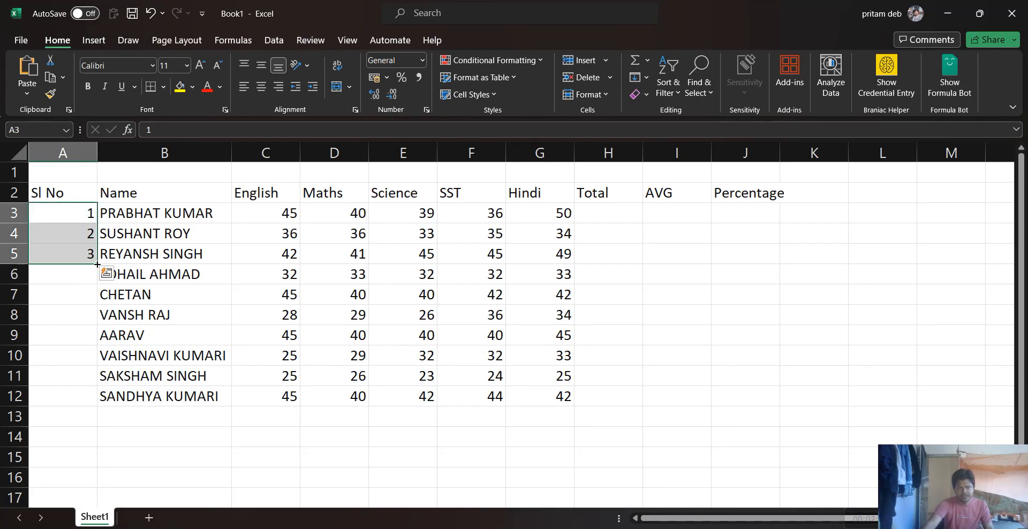
scroll(98, 264, "up", 4, "ctrl")
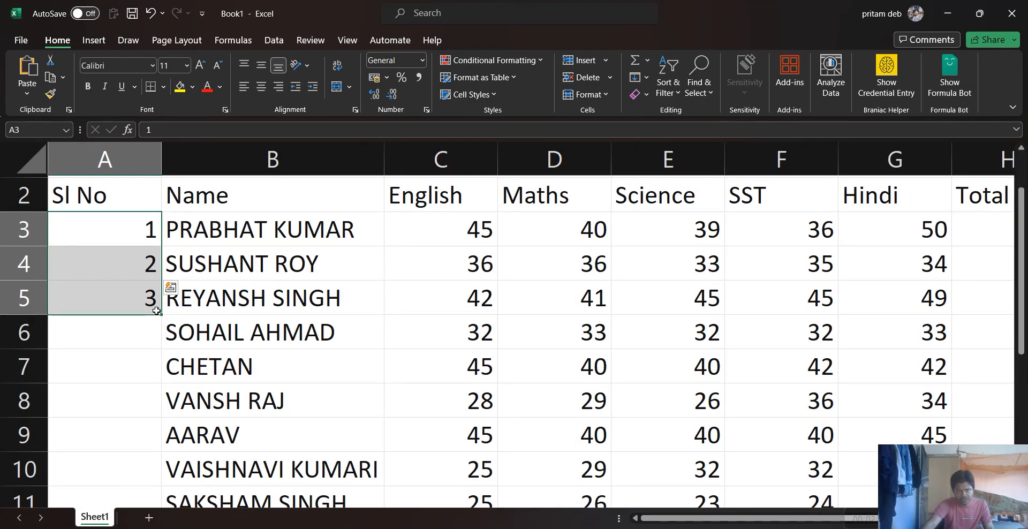
key("ctrl+q")
key("Escape")
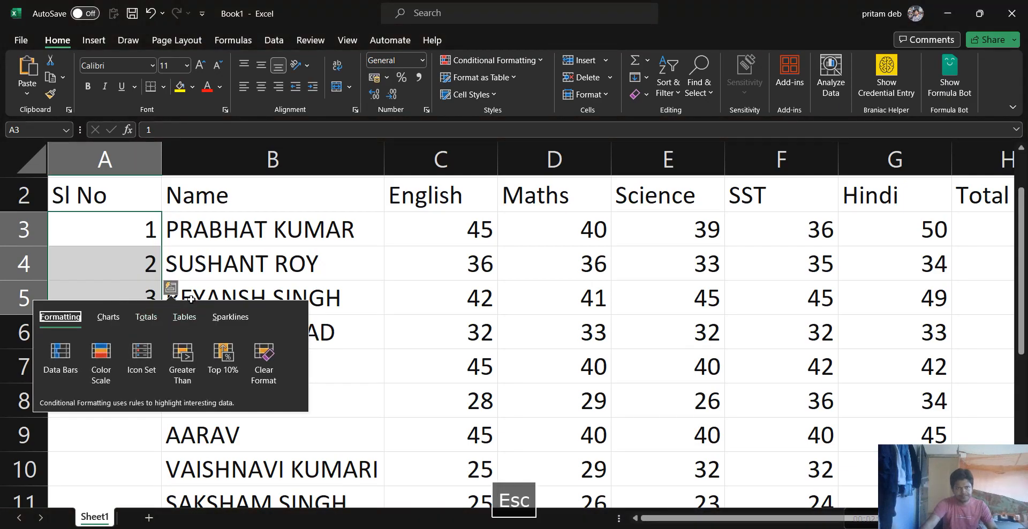
key("ctrl+q")
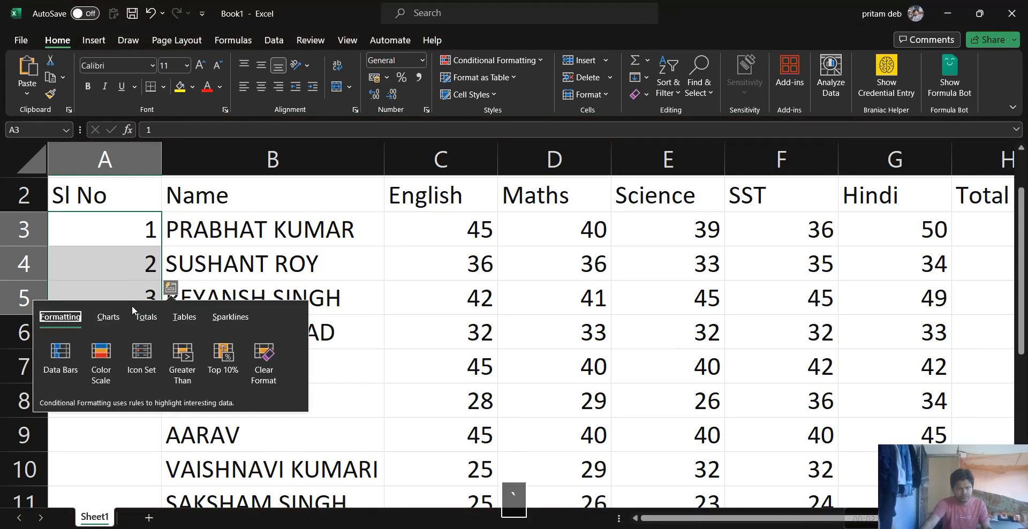
key("Escape")
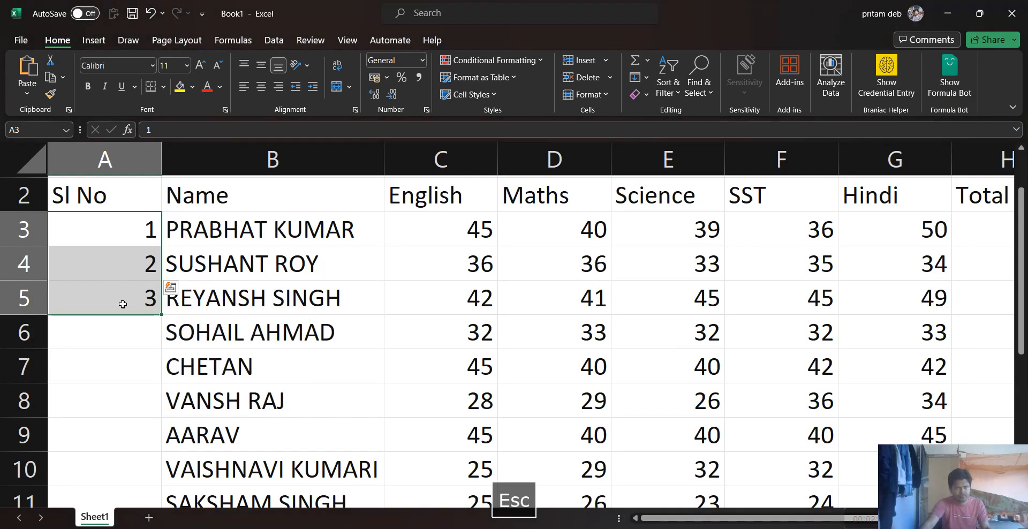
double_click(160, 314)
left_click_drag(137, 224, 149, 273)
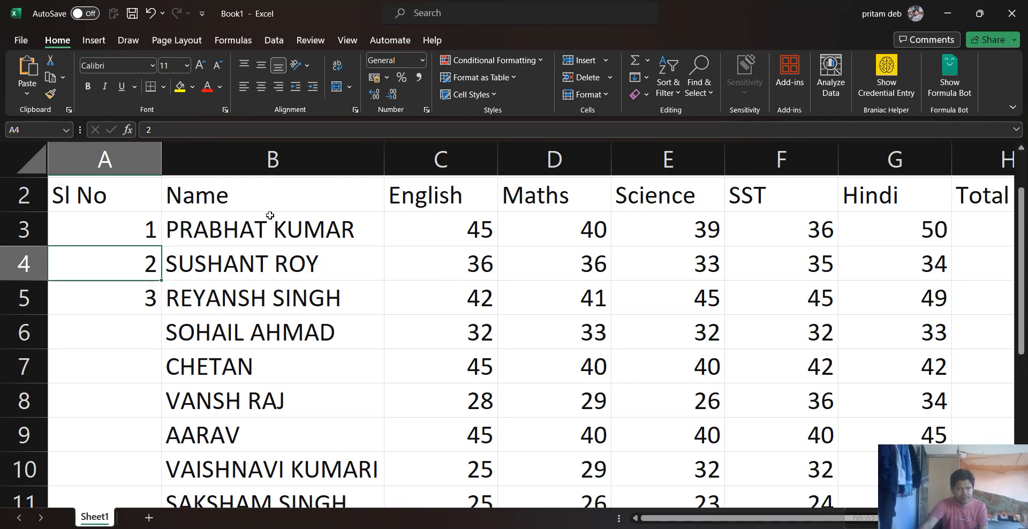
left_click(132, 226)
left_click(91, 225)
key("Escape")
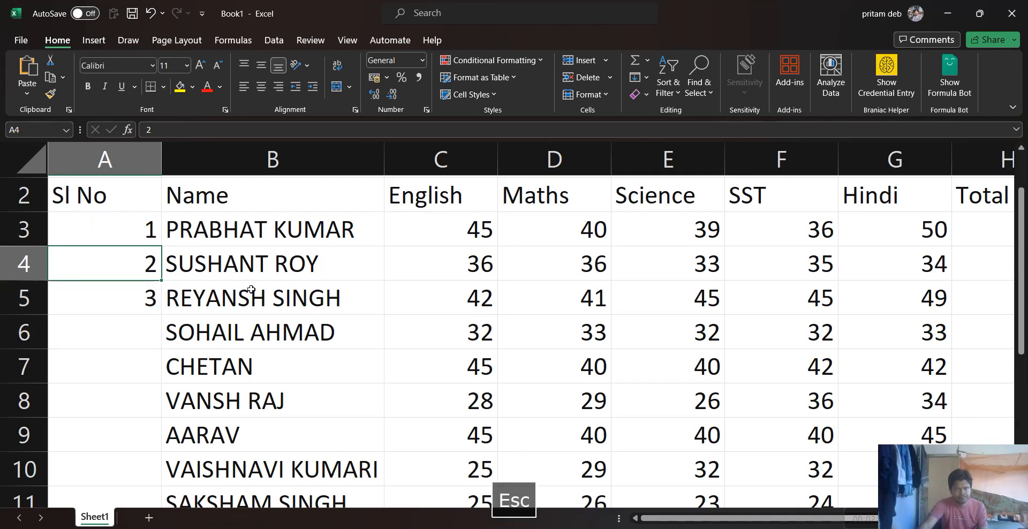
left_click(251, 290)
scroll(223, 292, "down", 2)
Fill the serial number series from A3:A5 down to A12, alongside the last student
left_click(72, 204)
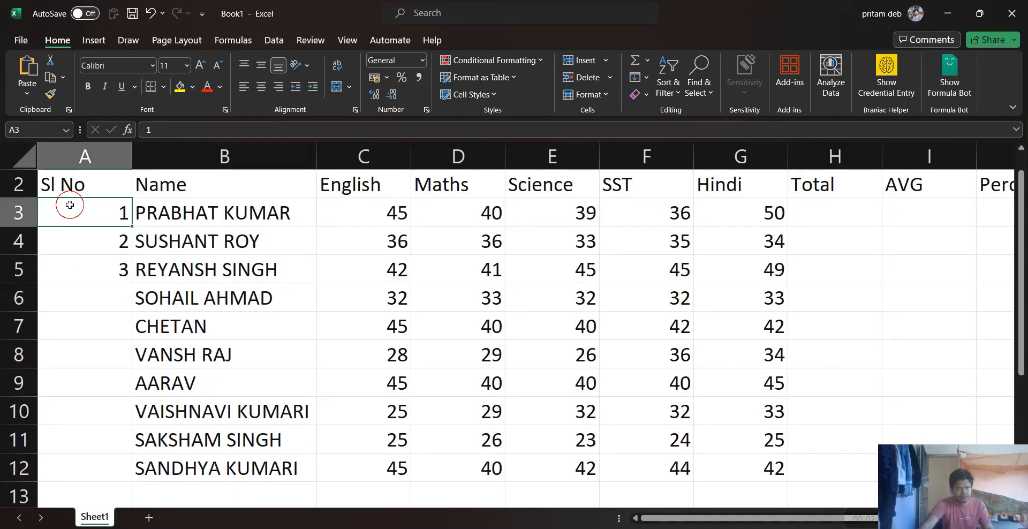
left_click_drag(113, 213, 107, 259)
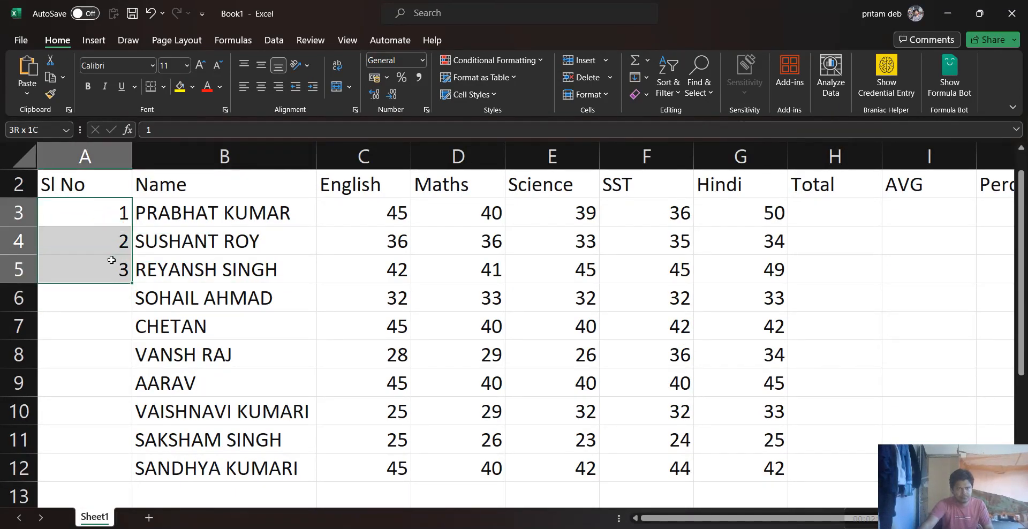
double_click(131, 281)
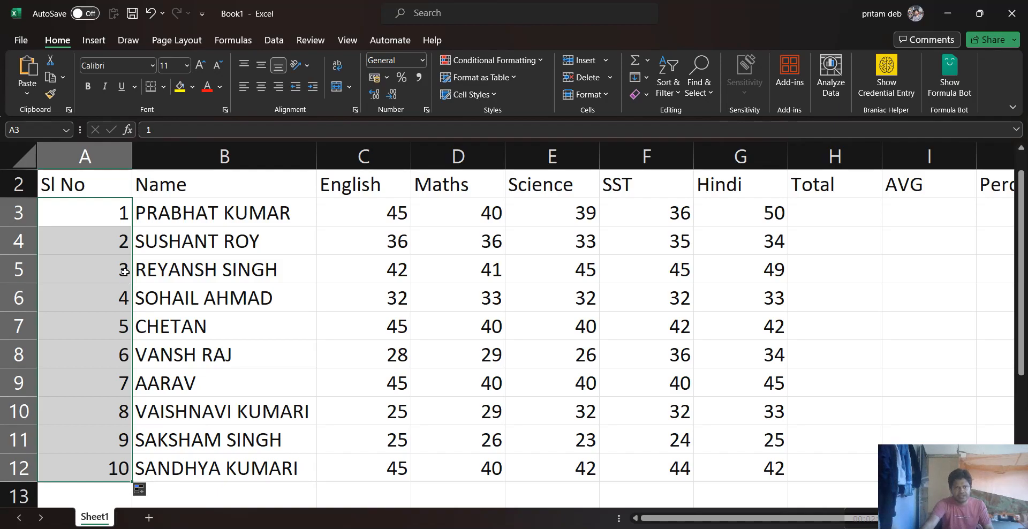
key("ctrl+z")
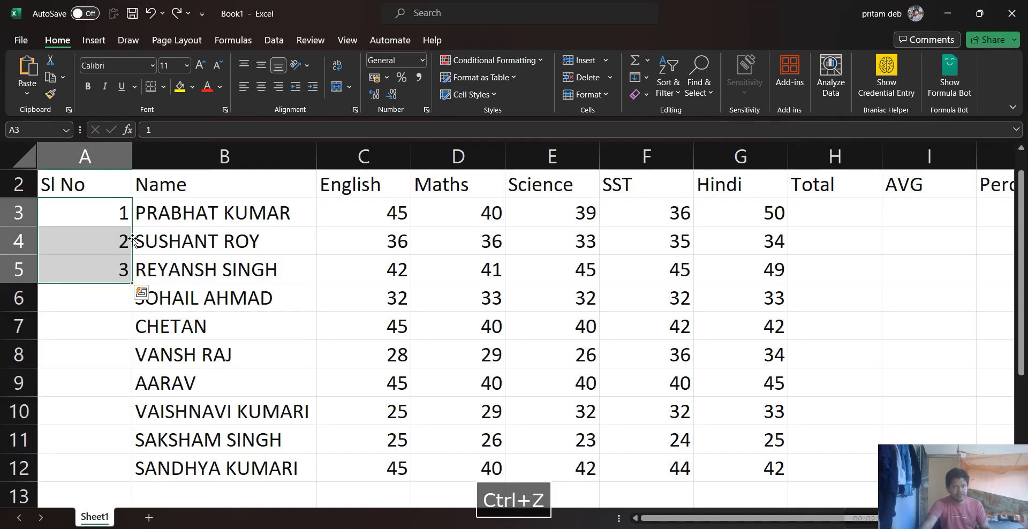
double_click(132, 282)
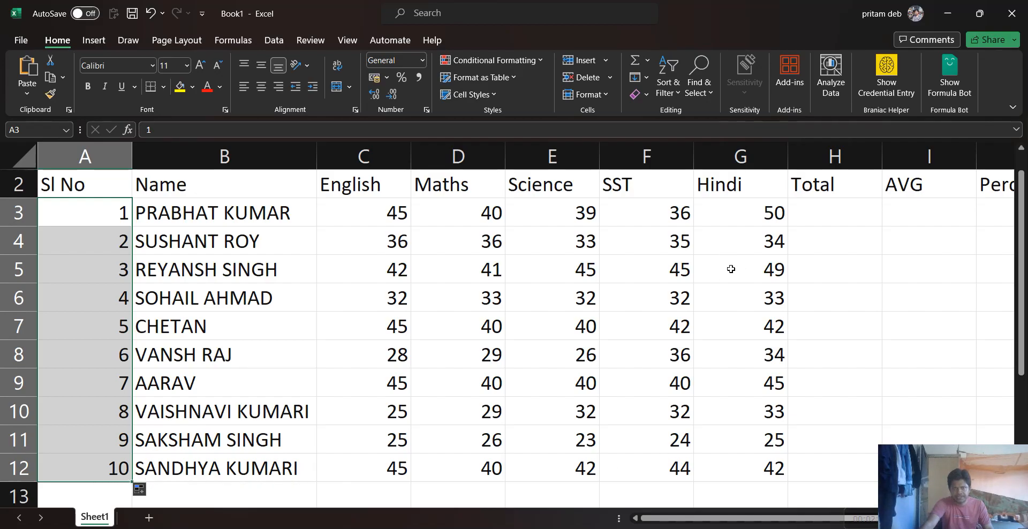
Apply All Borders to the marks table range A2:J12
scroll(218, 208, "down", 5)
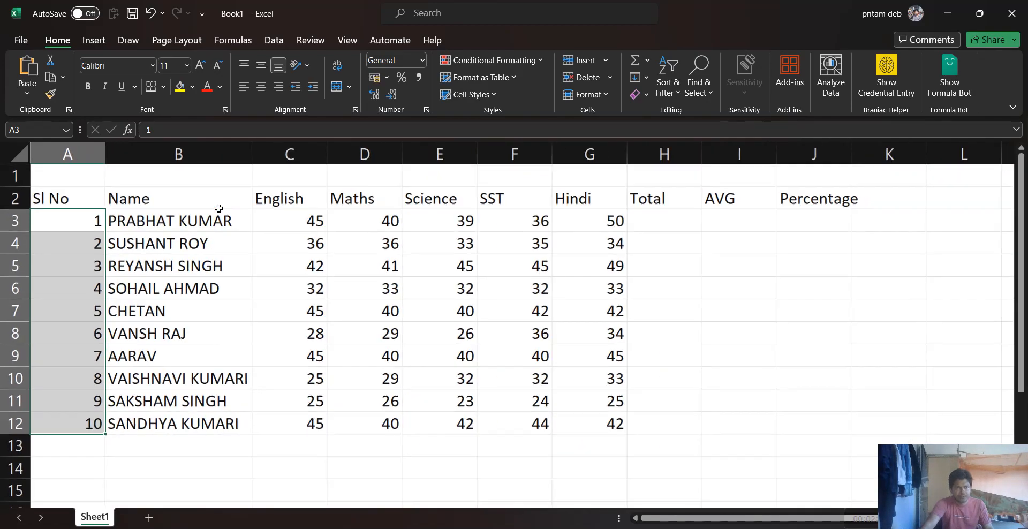
scroll(218, 208, "up", 3)
scroll(218, 209, "down", 2)
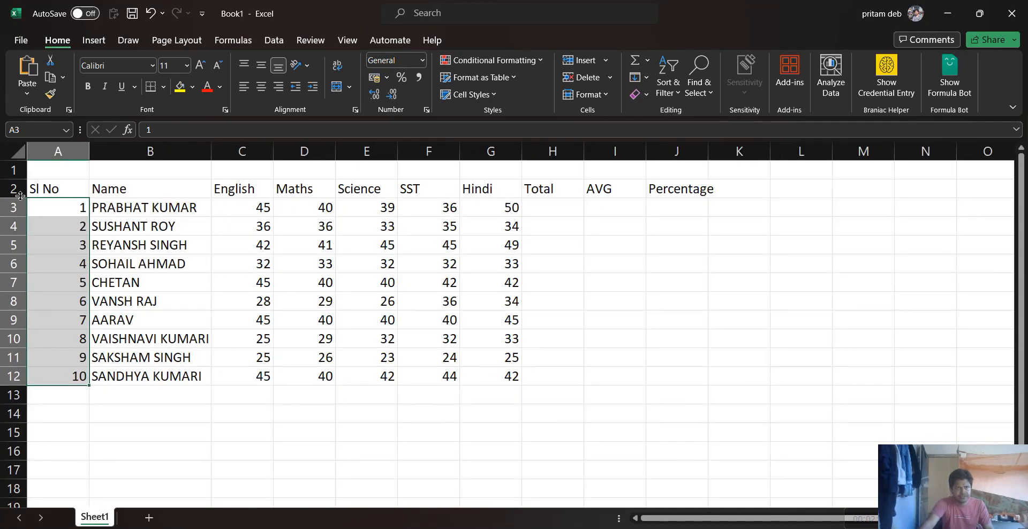
left_click_drag(42, 188, 669, 378)
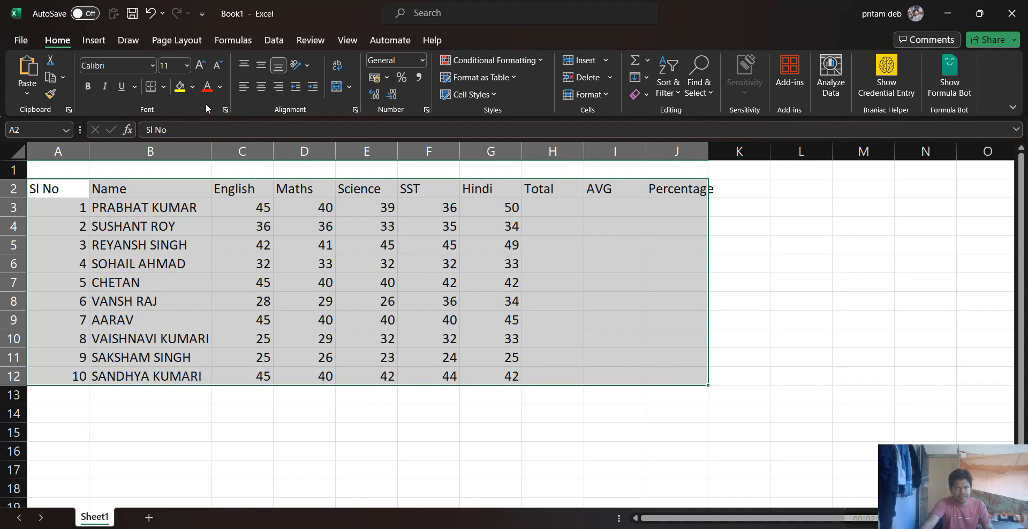
left_click(164, 88)
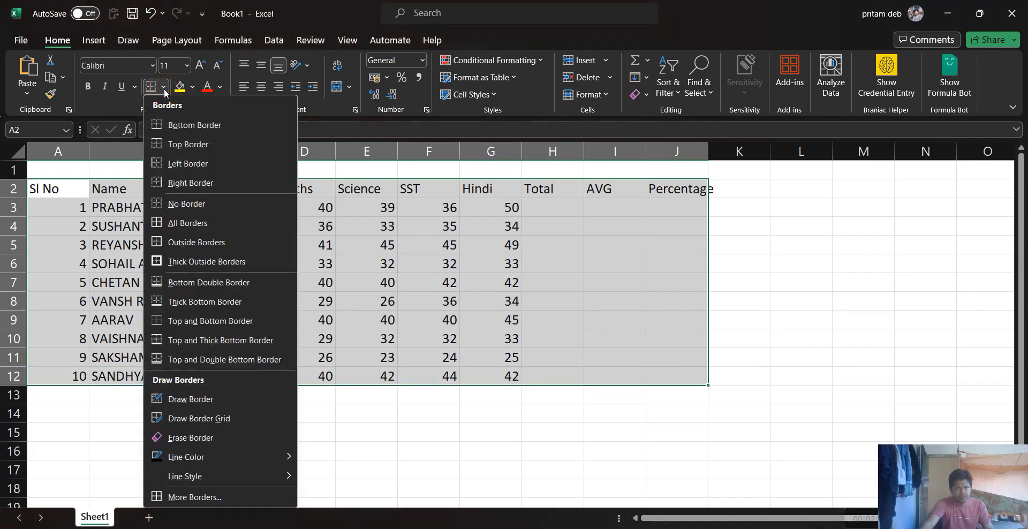
left_click(189, 223)
left_click(484, 246)
Bold the headings in A2:J2 and the serial numbers in A3:A12, and narrow column A to fit its contents
left_click_drag(69, 191, 688, 192)
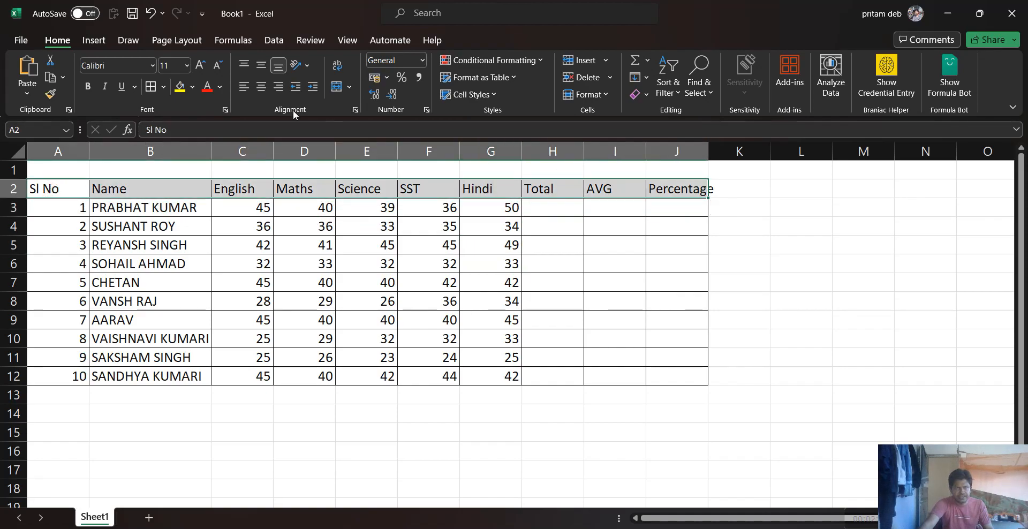
left_click(87, 86)
left_click_drag(60, 209, 51, 378)
left_click(88, 86)
left_click_drag(87, 148, 67, 147)
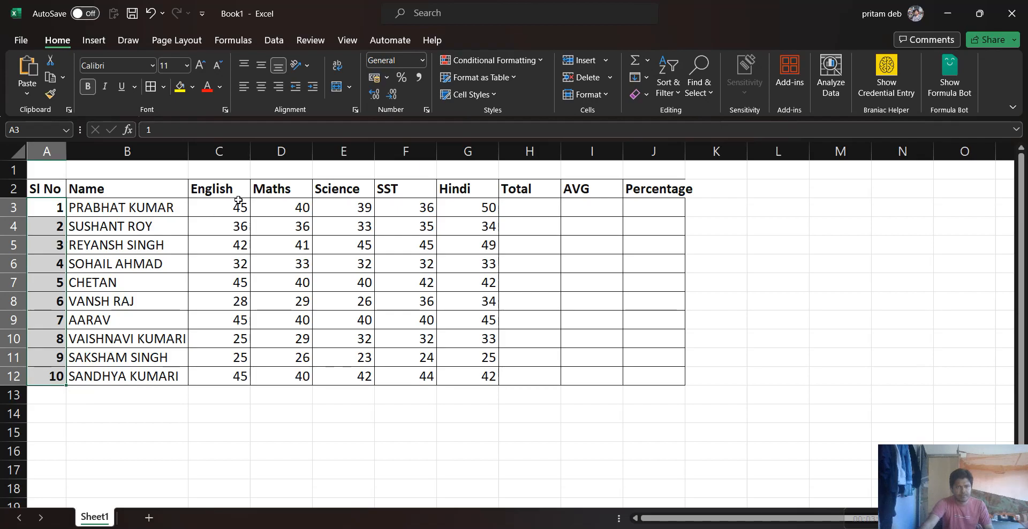
Enter the title Class UKG in cell B1 above the table
left_click_drag(35, 169, 637, 161)
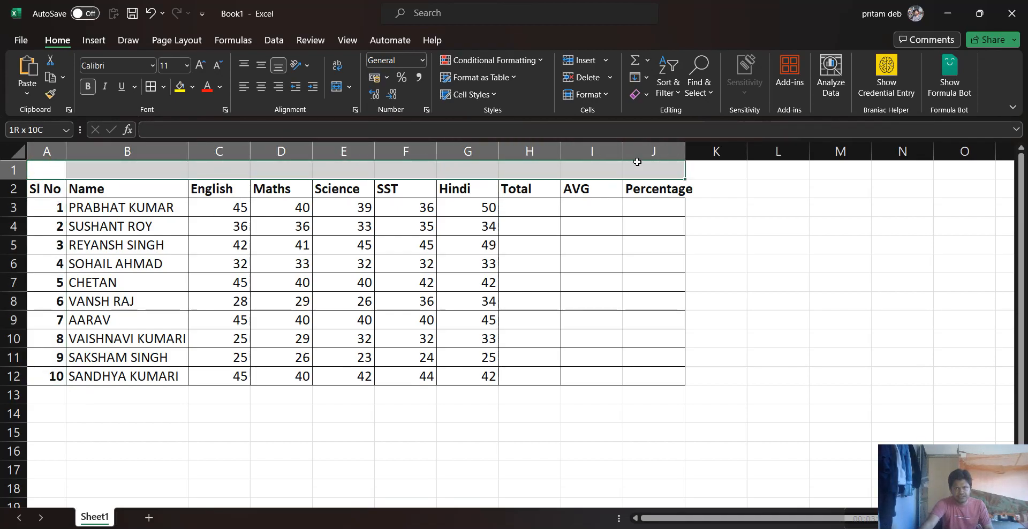
left_click(103, 168)
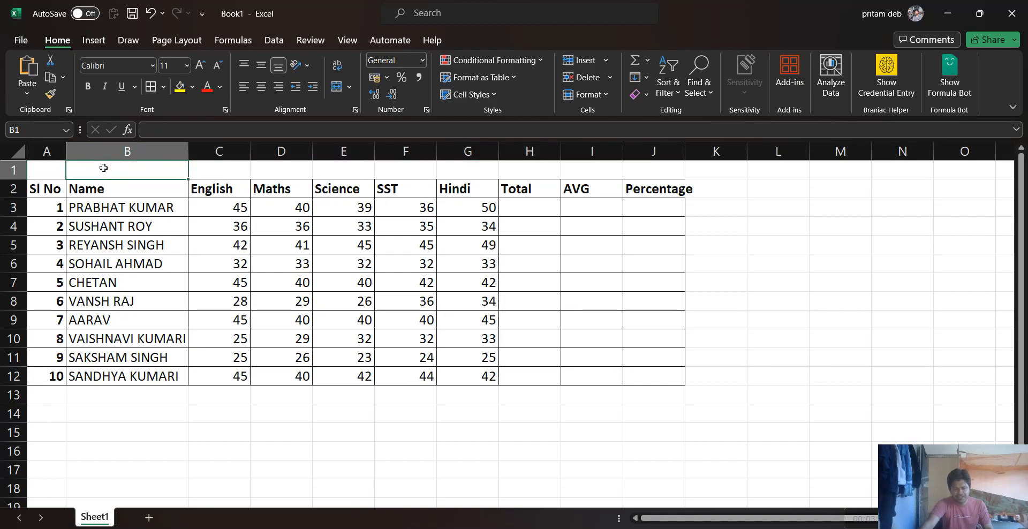
type("C")
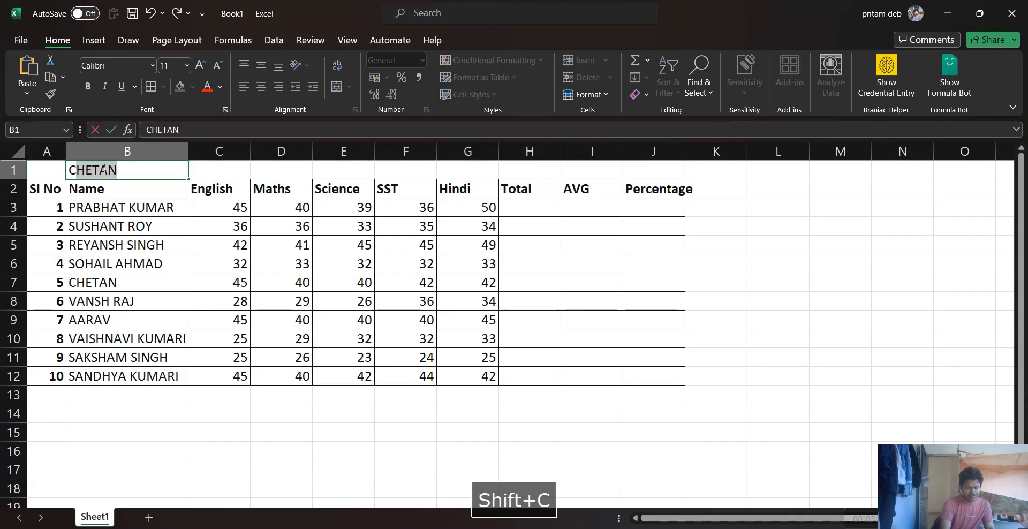
type("lass U")
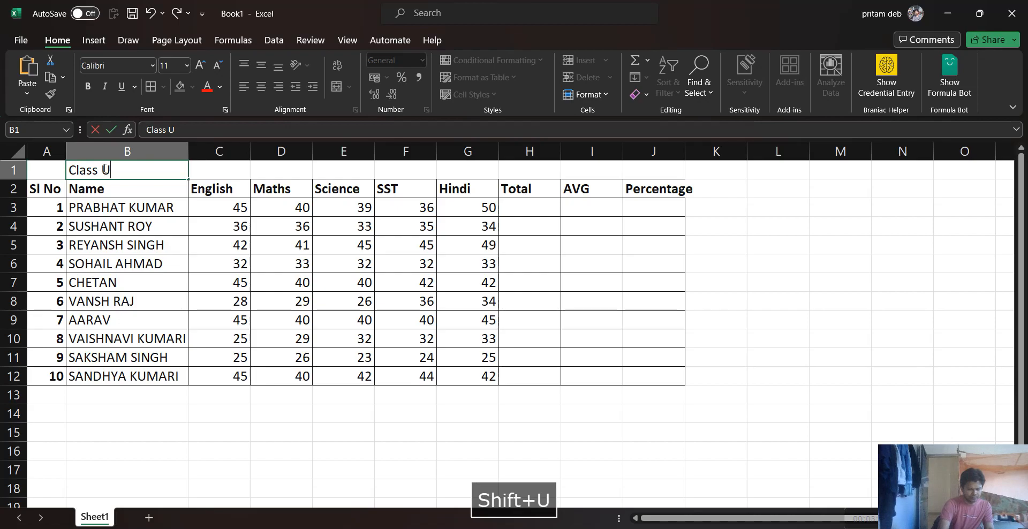
type("KG")
key("Return")
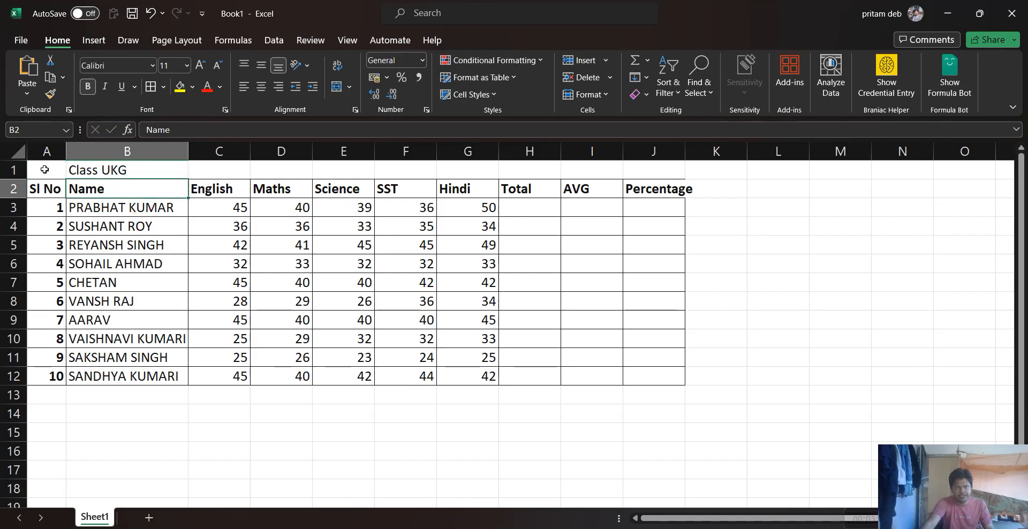
Merge and center the Class UKG title across A1:J1, and widen column J to fit the Percentage heading
left_click_drag(45, 170, 626, 170)
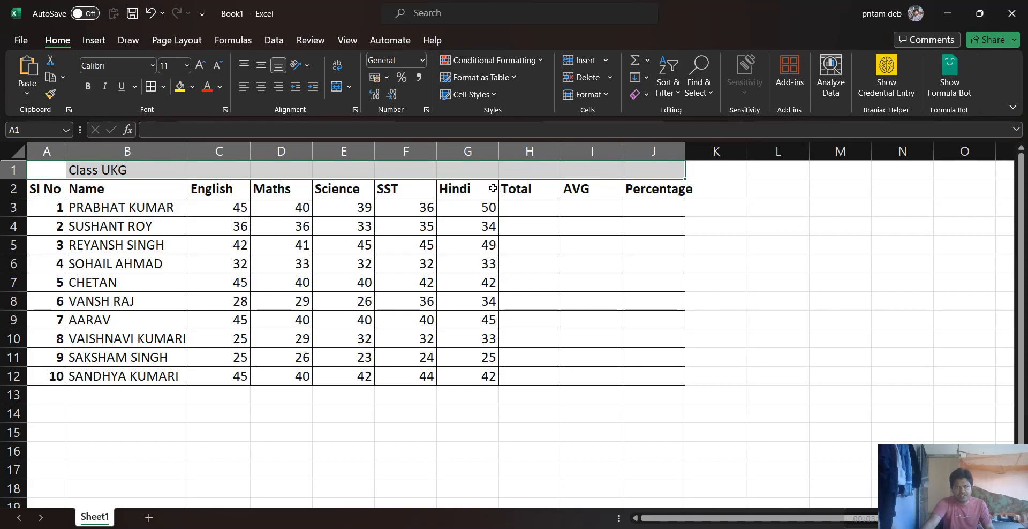
left_click(337, 89)
left_click(428, 263)
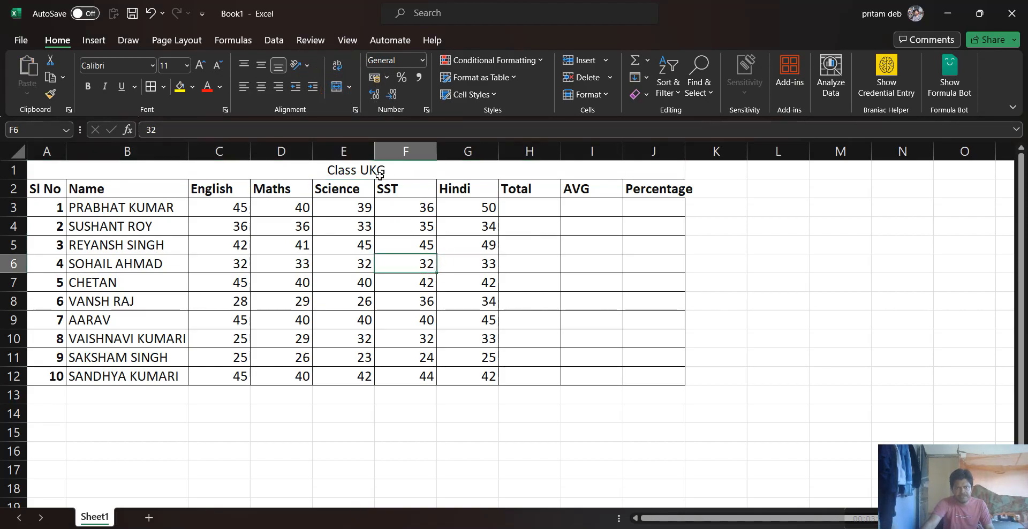
left_click(44, 168)
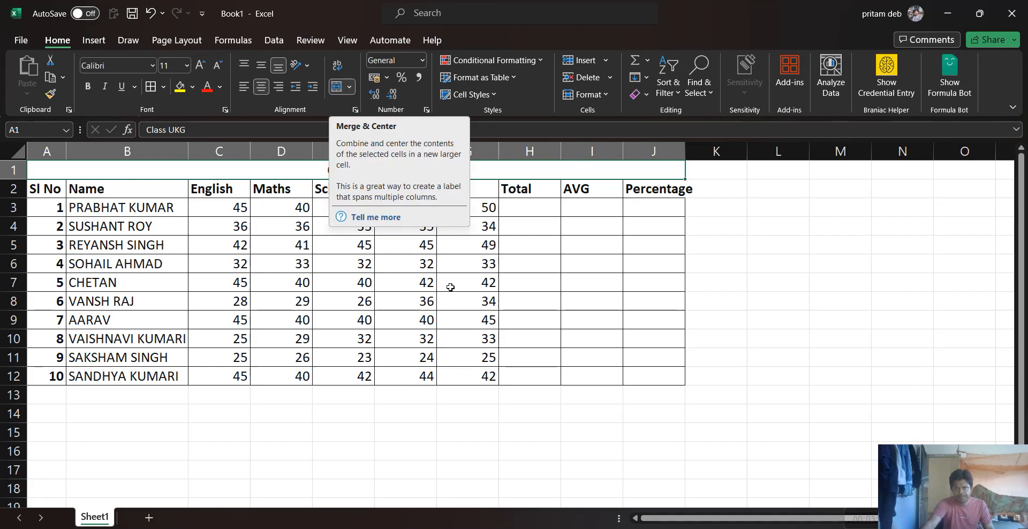
left_click(337, 90)
left_click(527, 282)
left_click_drag(683, 146, 695, 147)
Enter the formula =SUM(C3:G3) in H3 to total the first student's subject marks
left_click(522, 213)
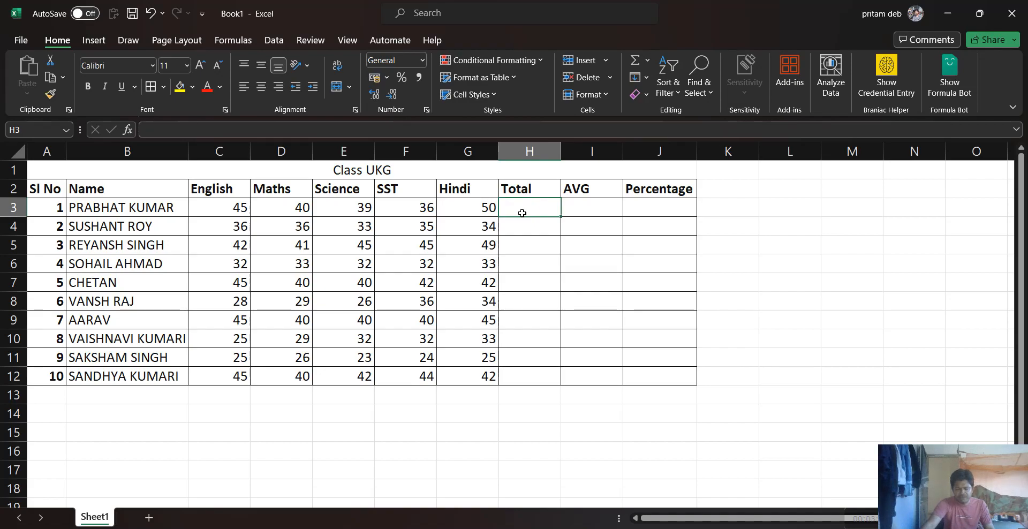
type("=")
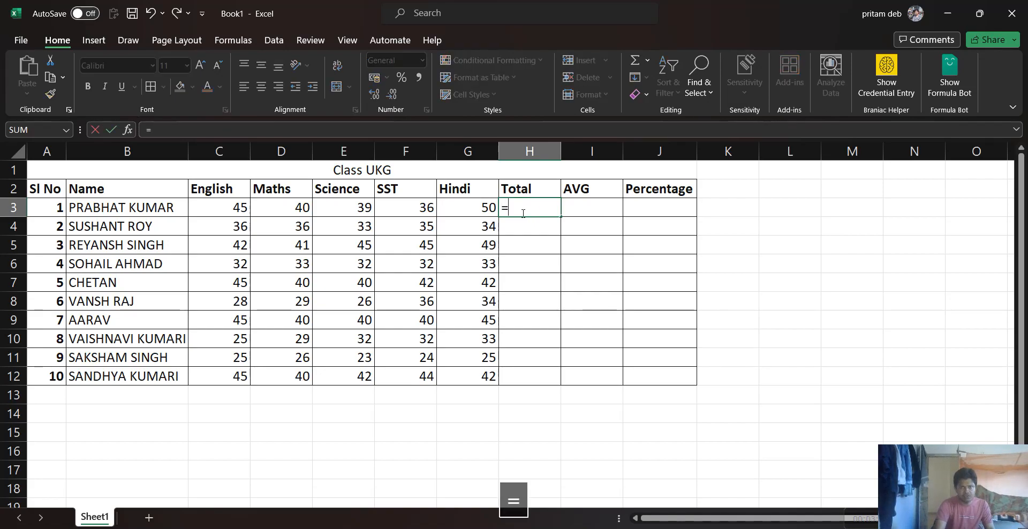
type("sum(")
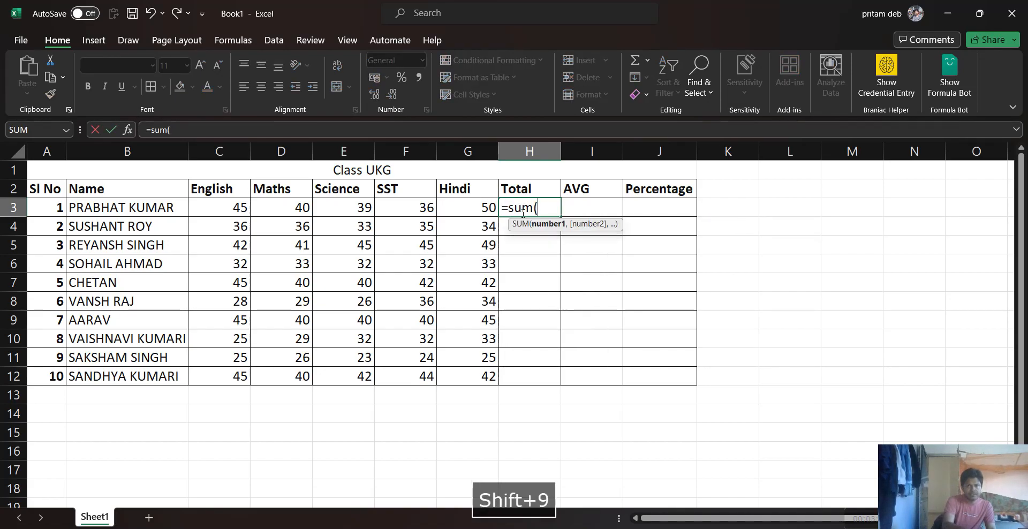
left_click_drag(245, 202, 454, 200)
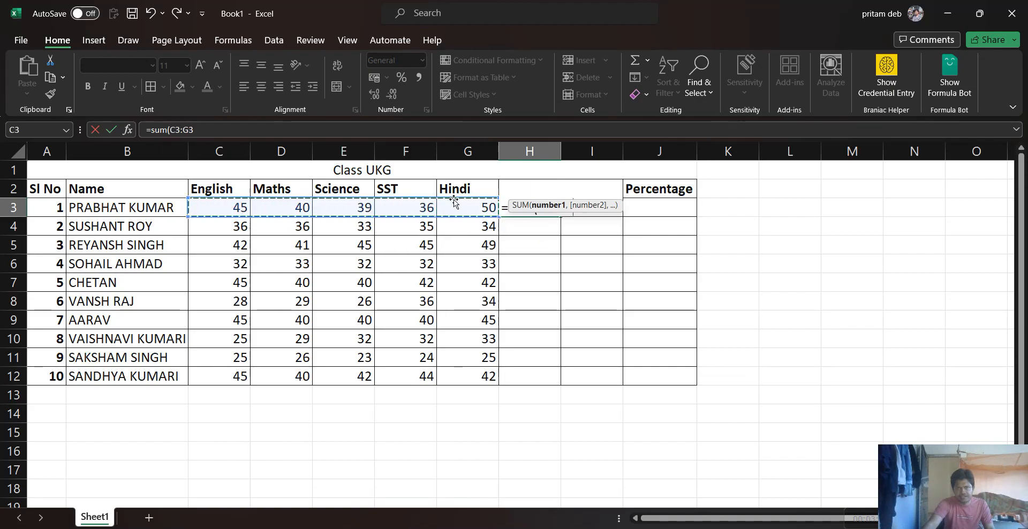
type(")")
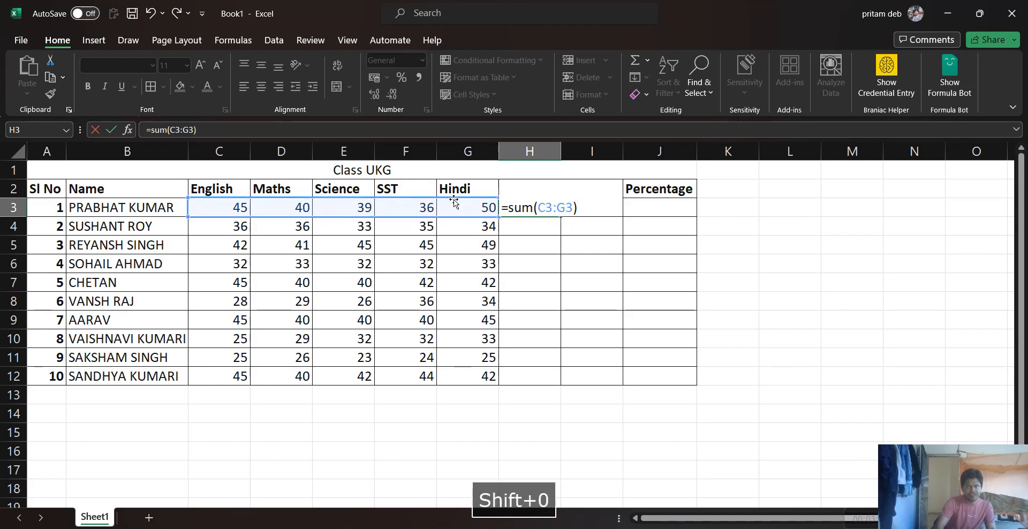
key("Return")
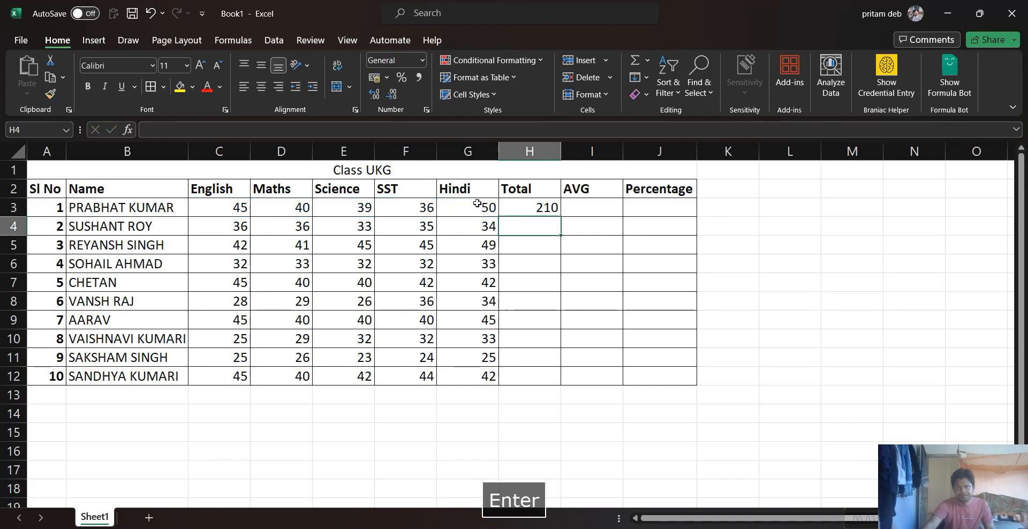
Fill the Total formula from H3 down to H12 for all students
left_click(536, 208)
double_click(562, 218)
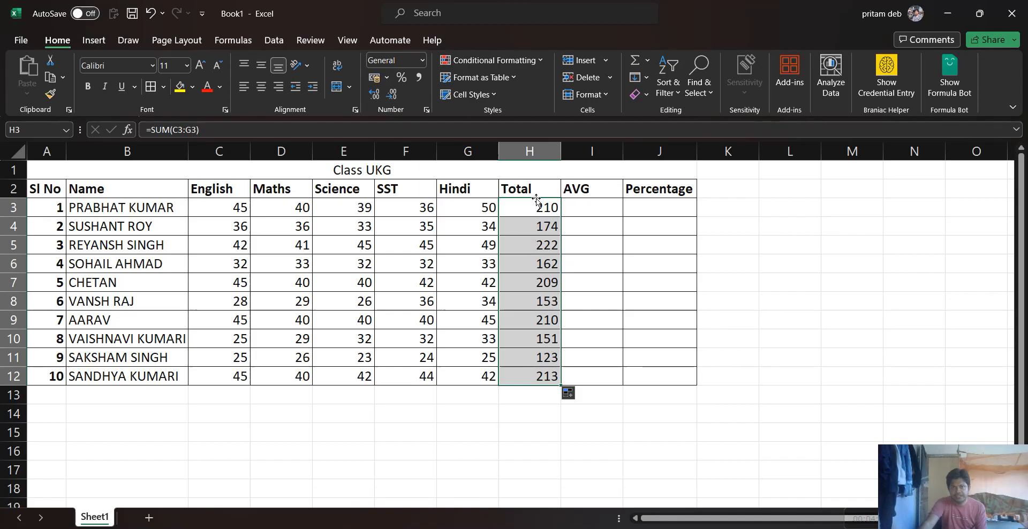
left_click_drag(220, 204, 476, 206)
left_click_drag(538, 209, 541, 376)
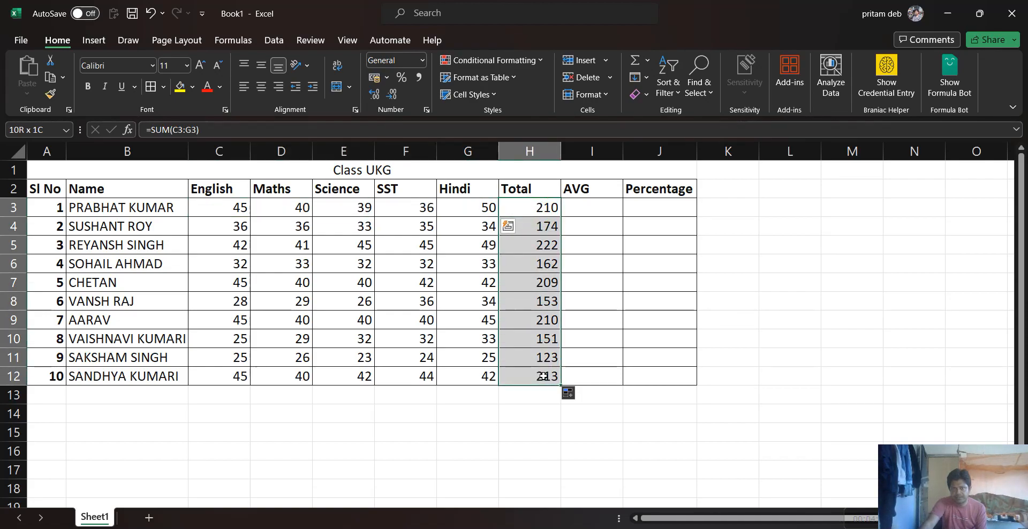
Enter the formula =H3/5 in I3 for the first student's average and fill it down to I12
left_click(593, 203)
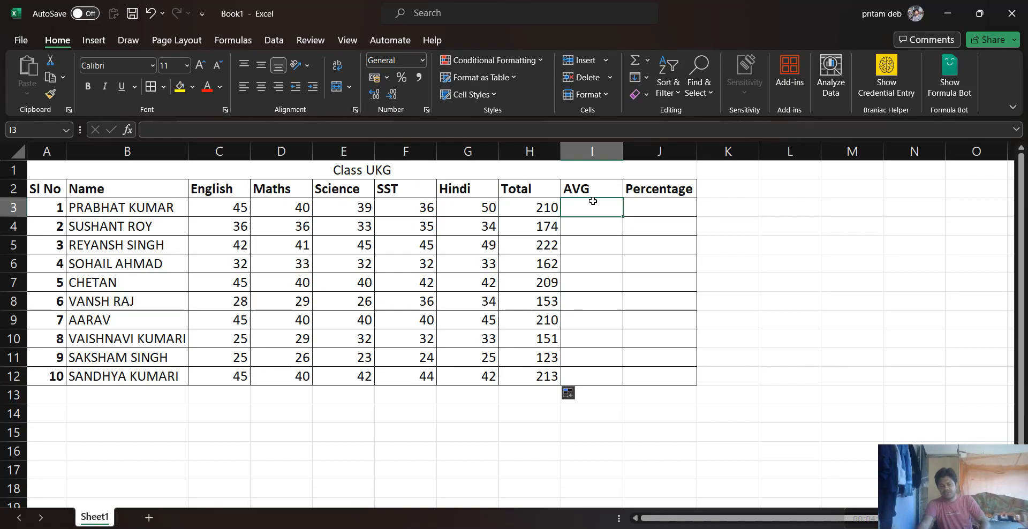
type("=")
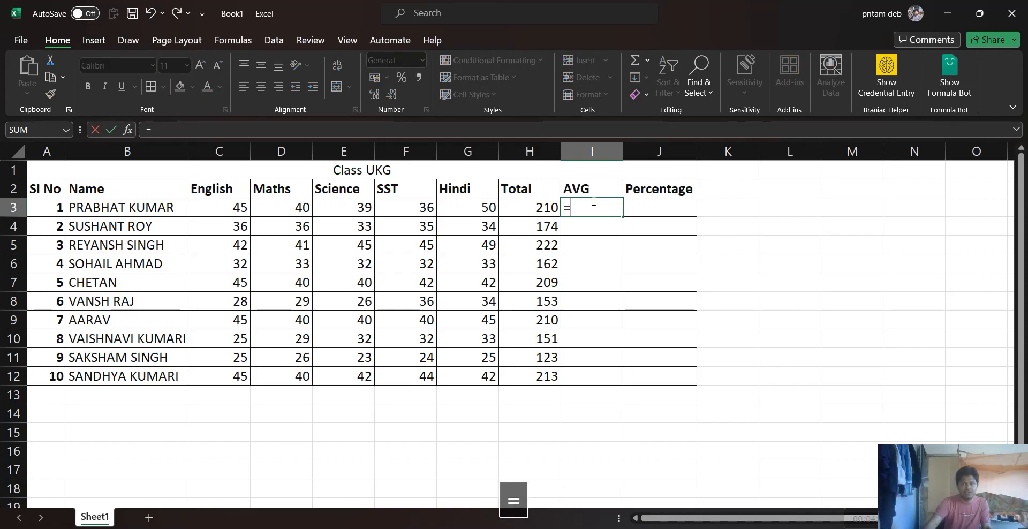
left_click(542, 206)
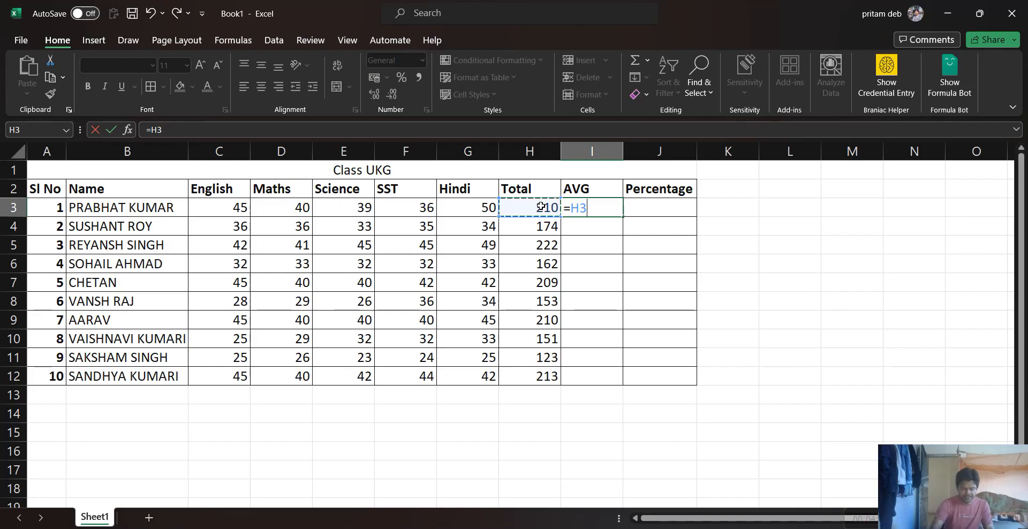
type("/")
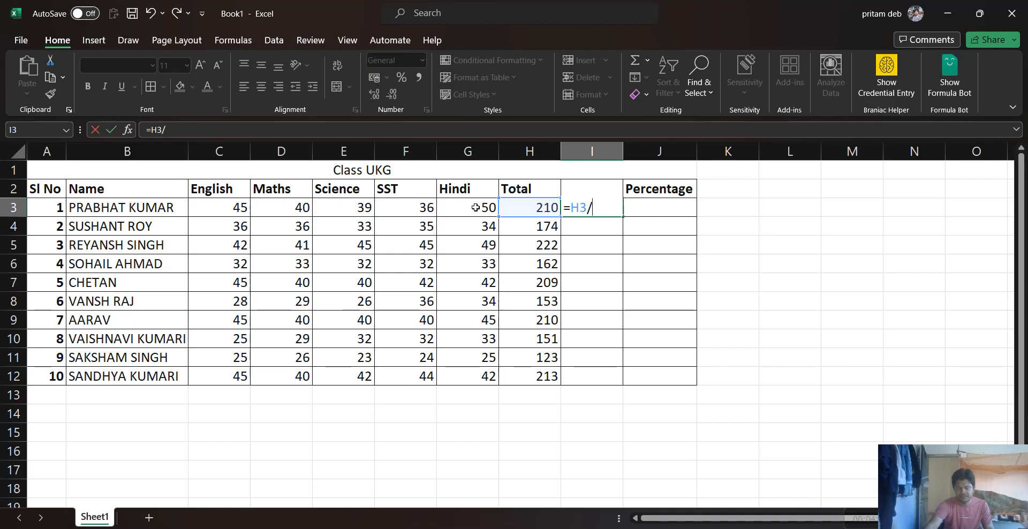
type("5")
key("Return")
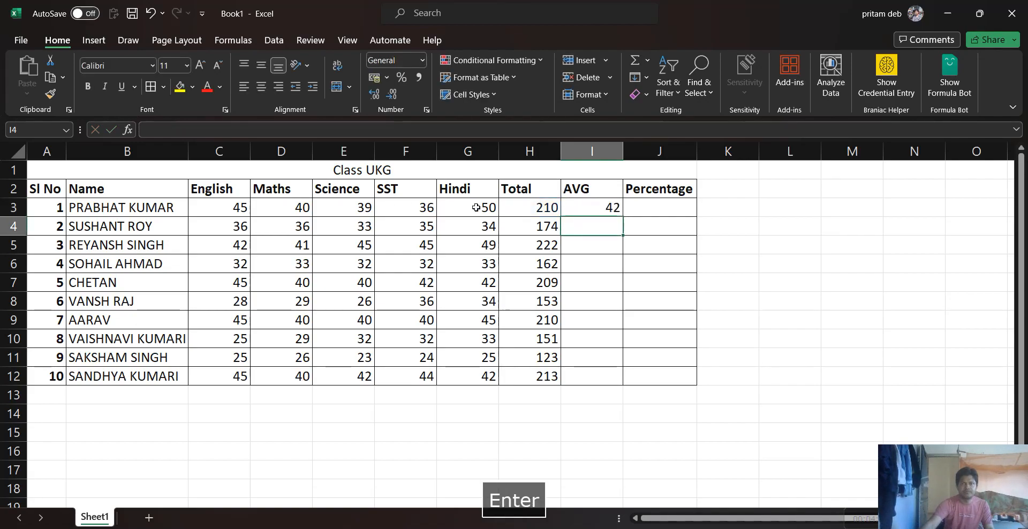
left_click(592, 206)
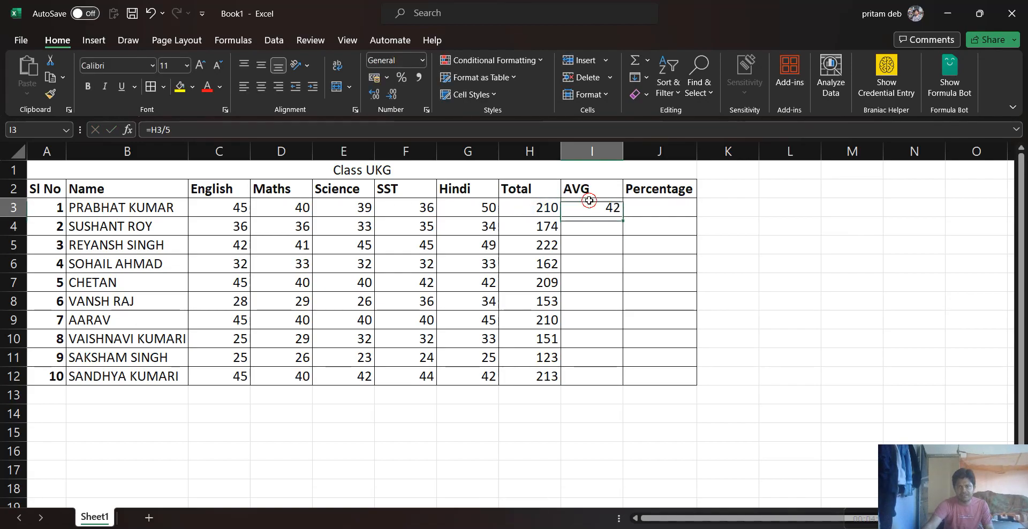
double_click(624, 217)
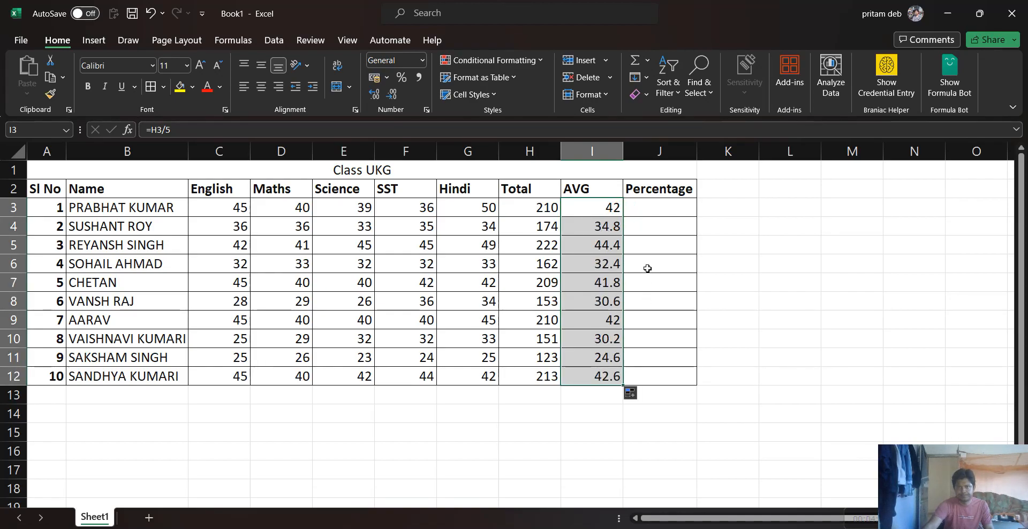
Enter the formula =(H3/250)*100 in J3 to calculate the first student's percentage
left_click(637, 208)
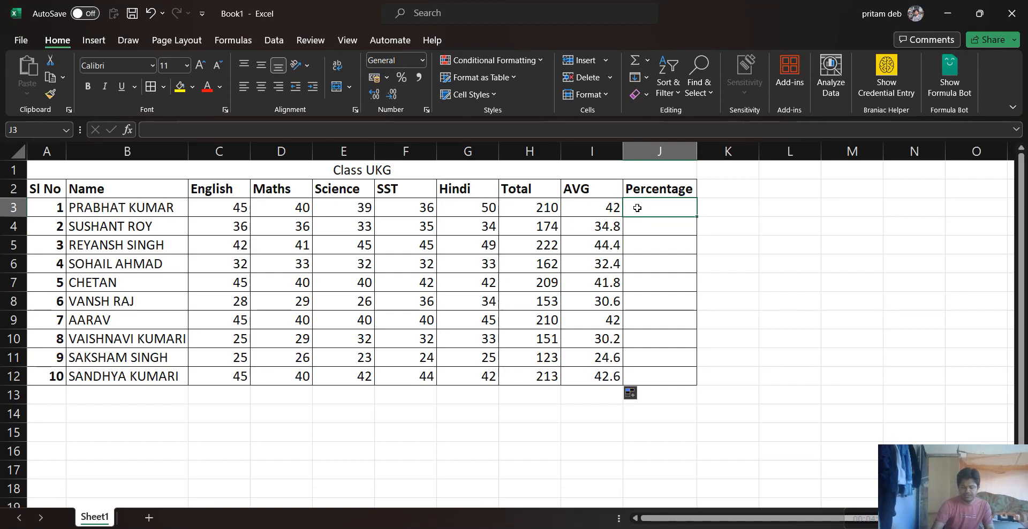
type("=")
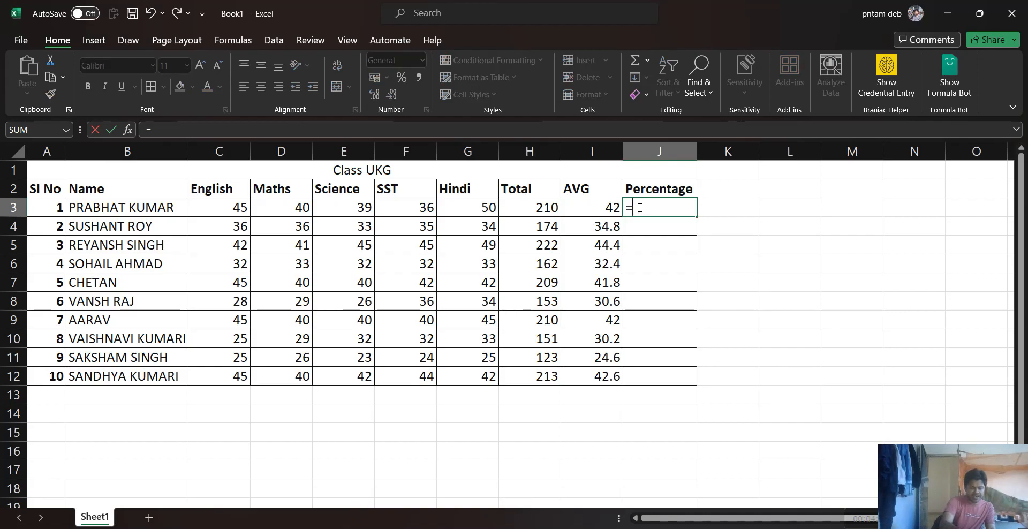
type("(")
left_click(541, 207)
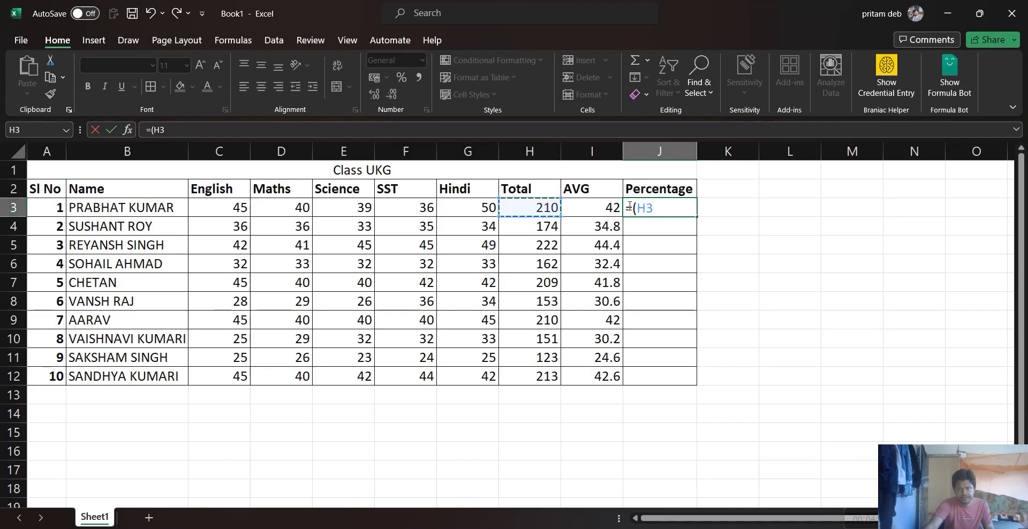
type("/")
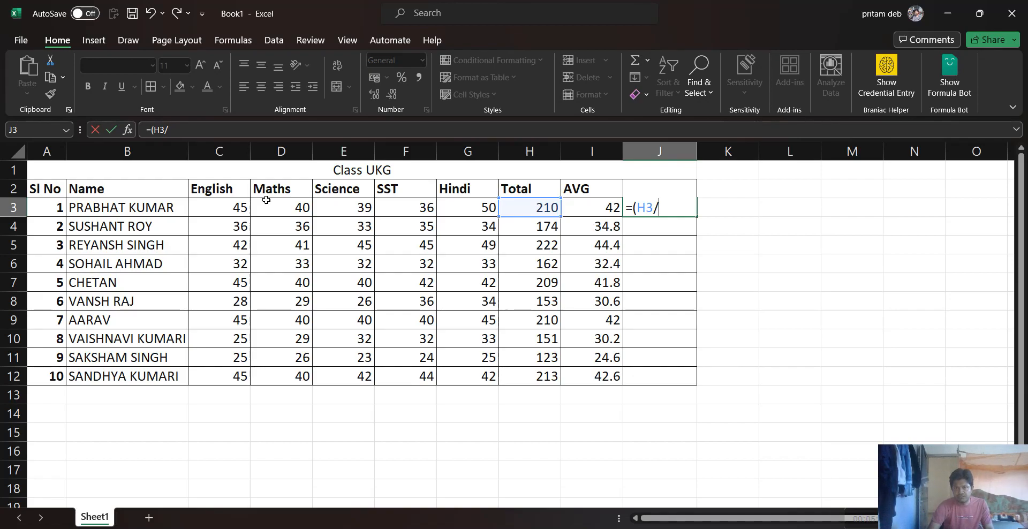
type("250")
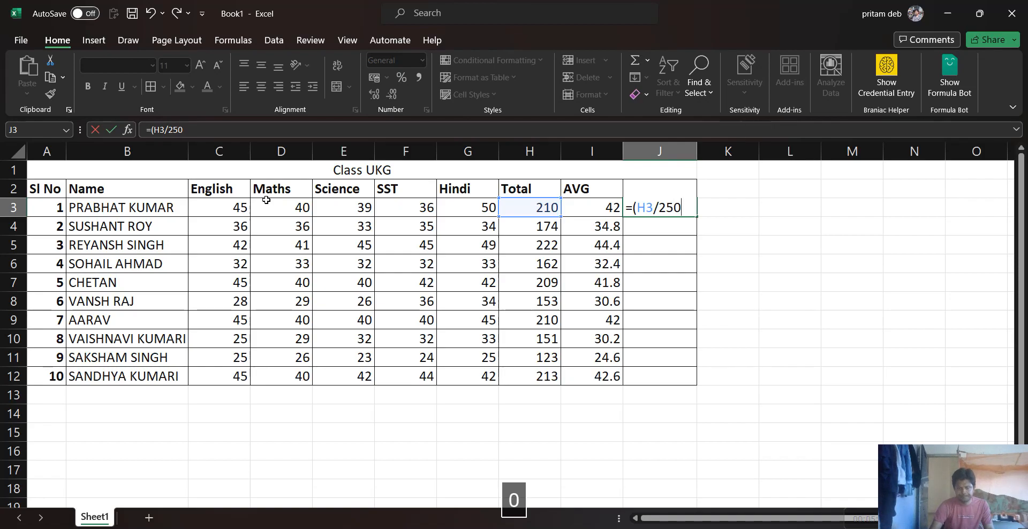
type(")")
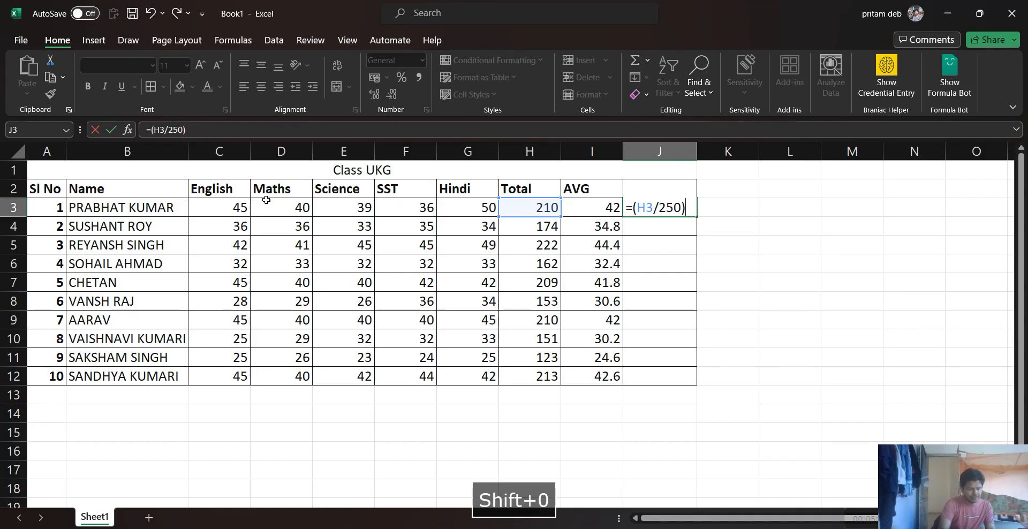
type("*100")
key("Return")
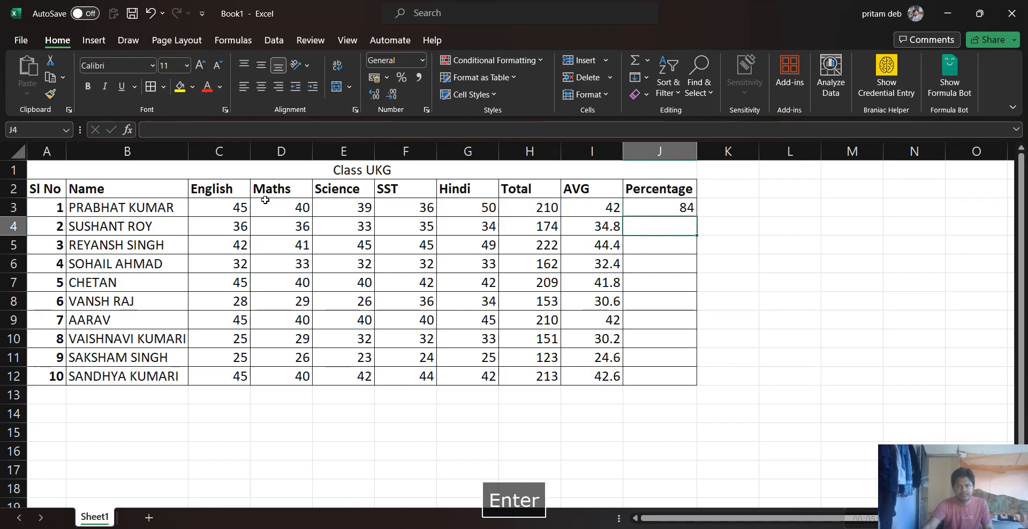
Fill the Percentage formula from J3 down to J12 for all students
left_click(669, 208)
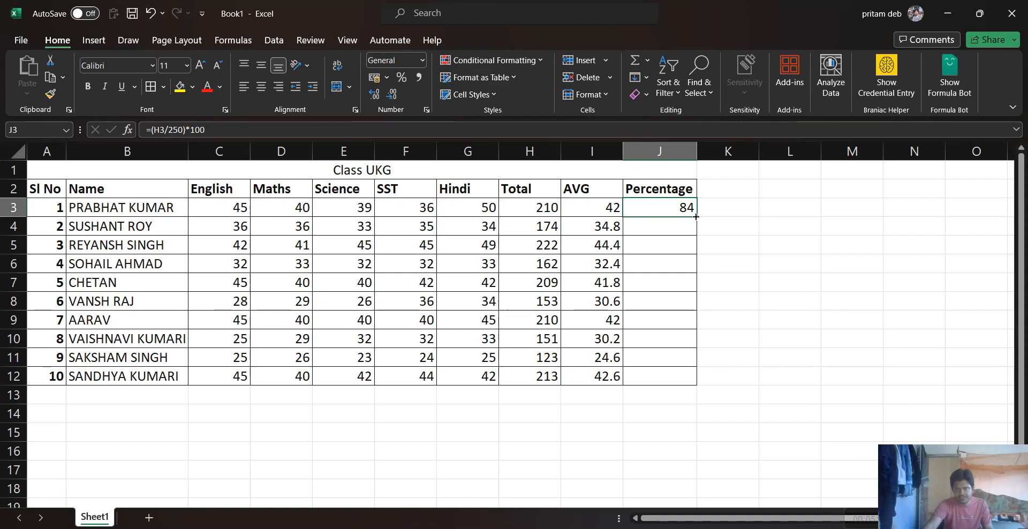
double_click(694, 216)
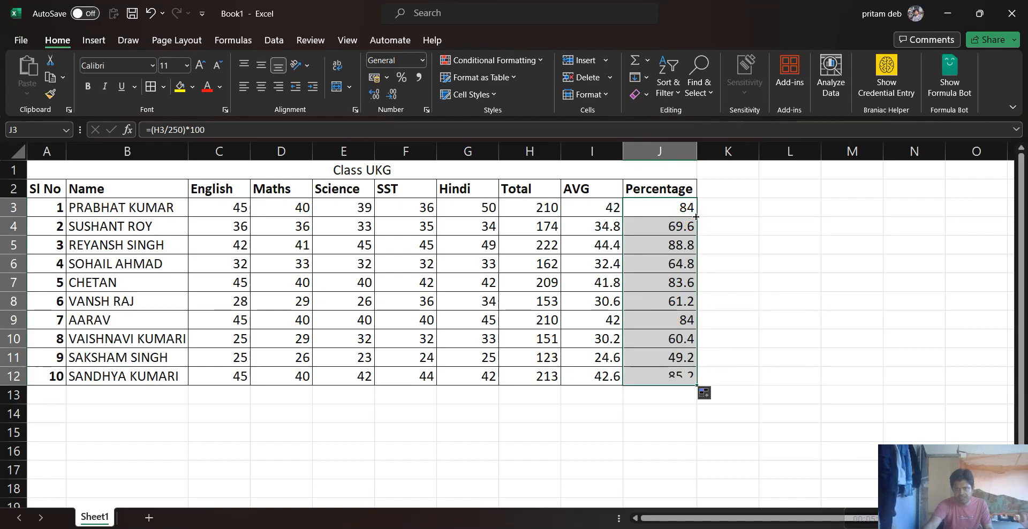
left_click(770, 293)
left_click_drag(675, 206, 658, 370)
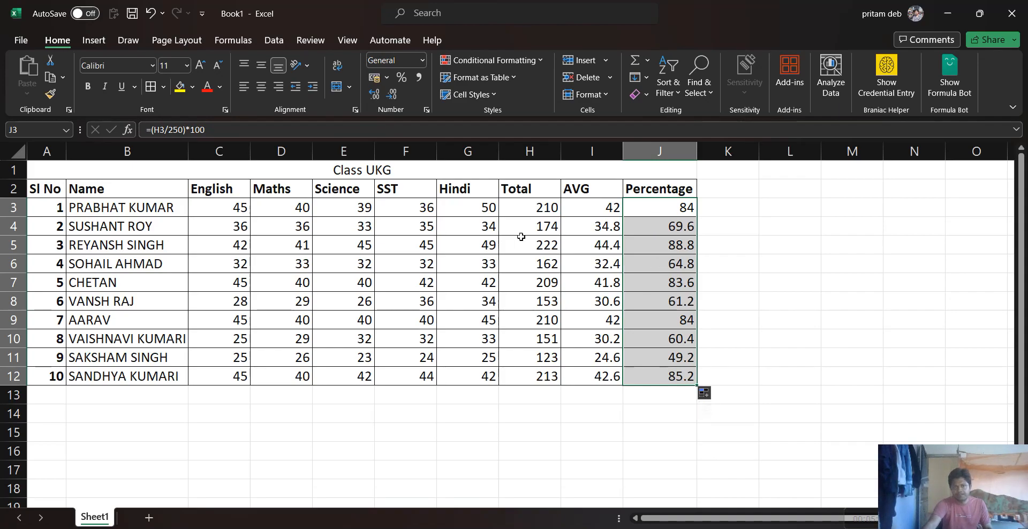
Set the first student's Hindi mark in G3 to 12 and check the calculated cells in row 3
left_click(458, 210)
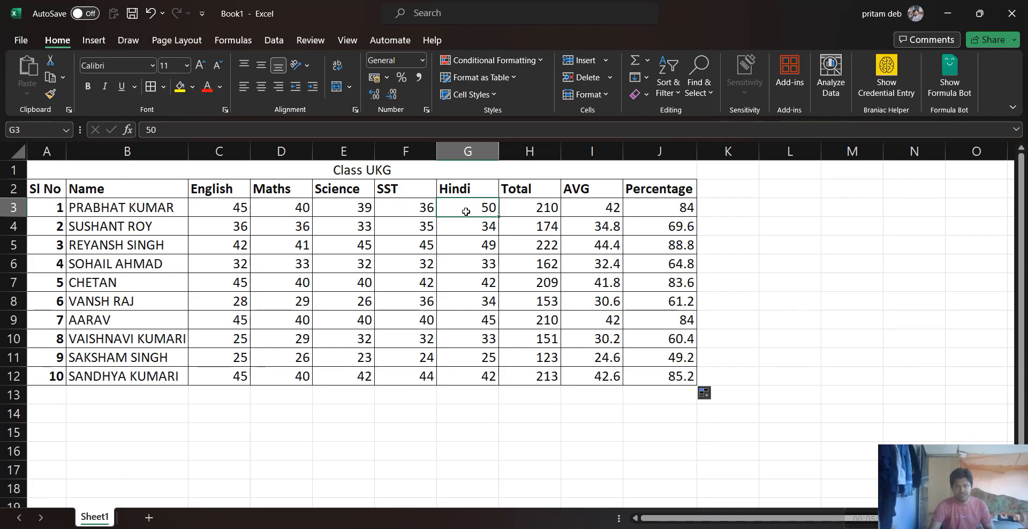
type("12")
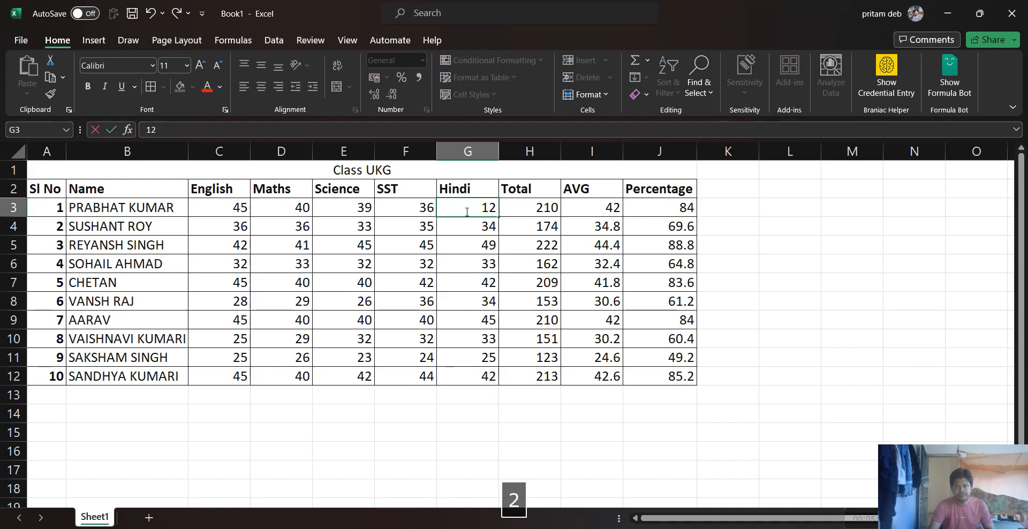
key("Return")
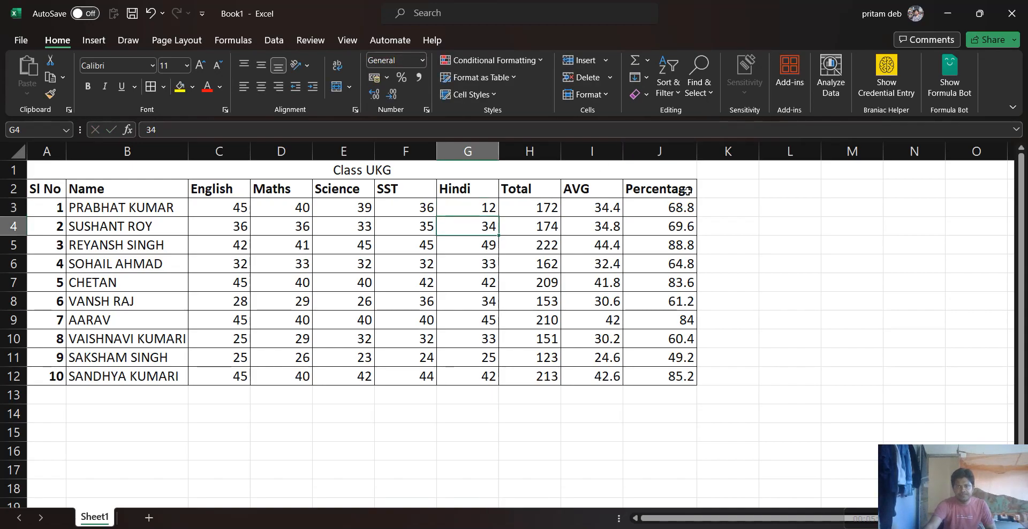
left_click(687, 211)
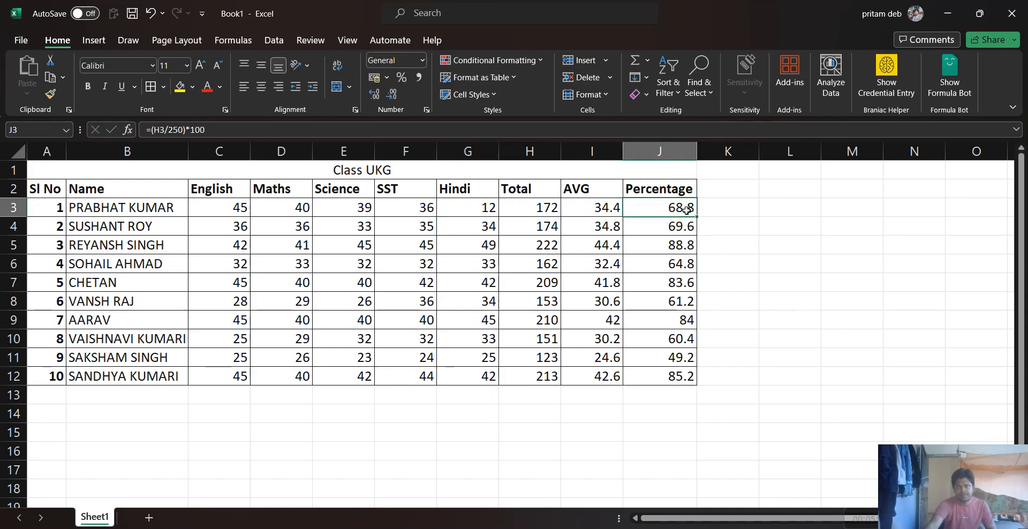
left_click(605, 214)
left_click(538, 210)
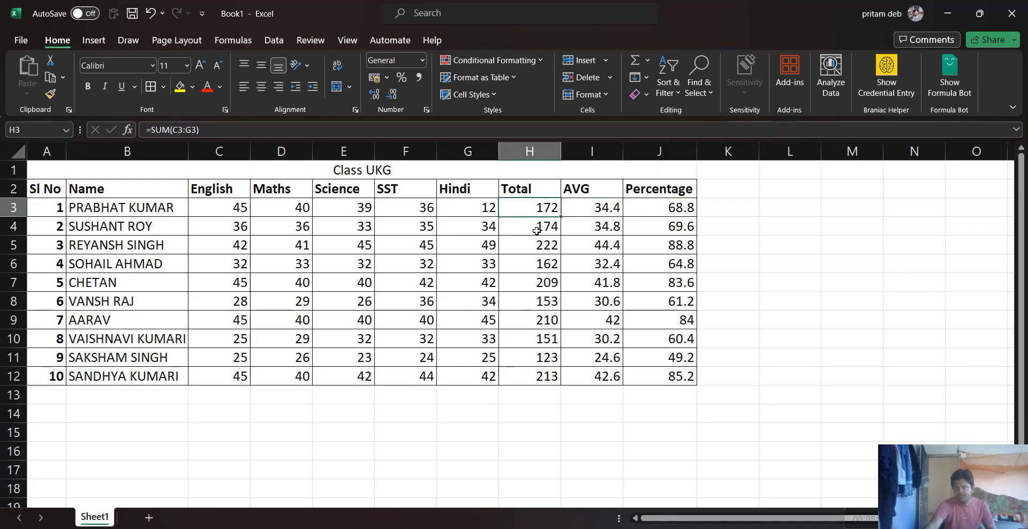
Set the first student's Hindi mark in G3 to 39 and check the results in H3:J3
double_click(459, 209)
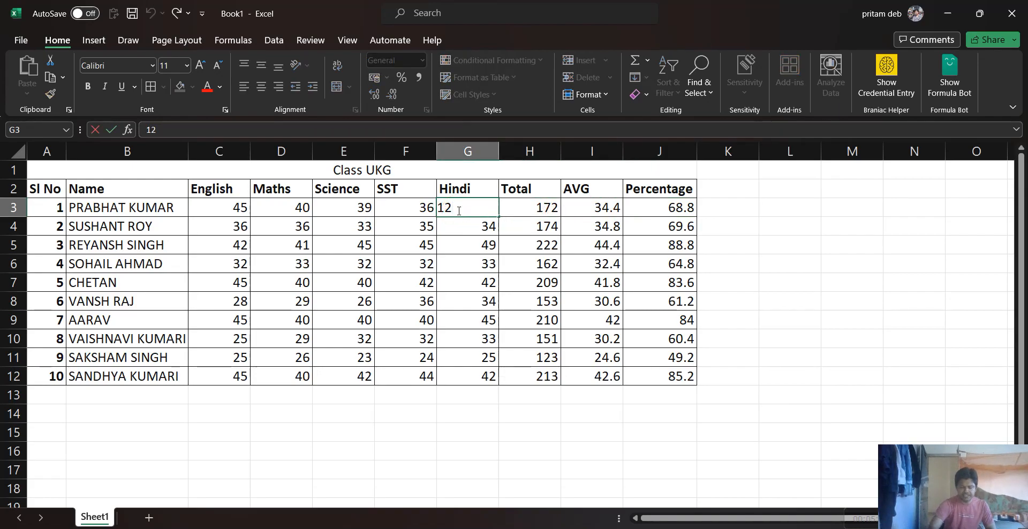
key("BackSpace")
type("39")
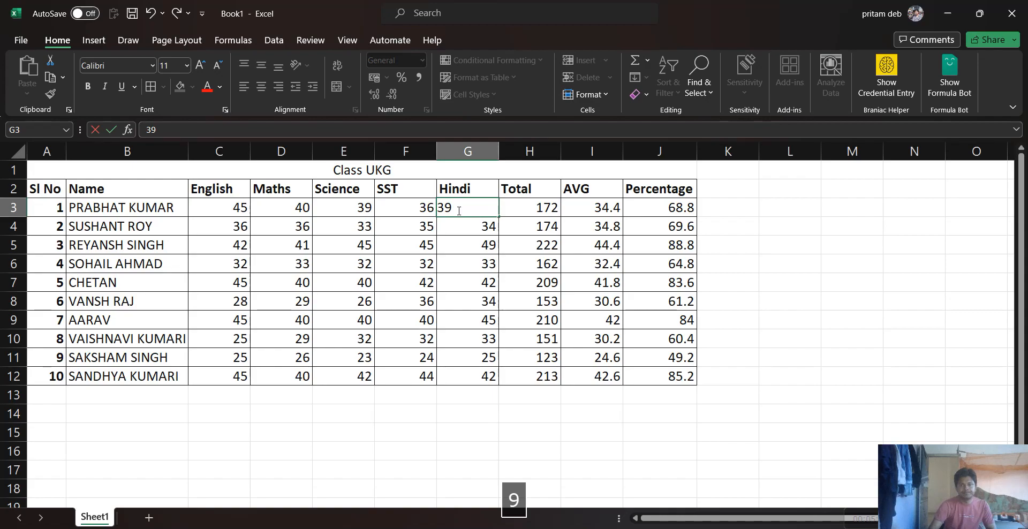
key("Return")
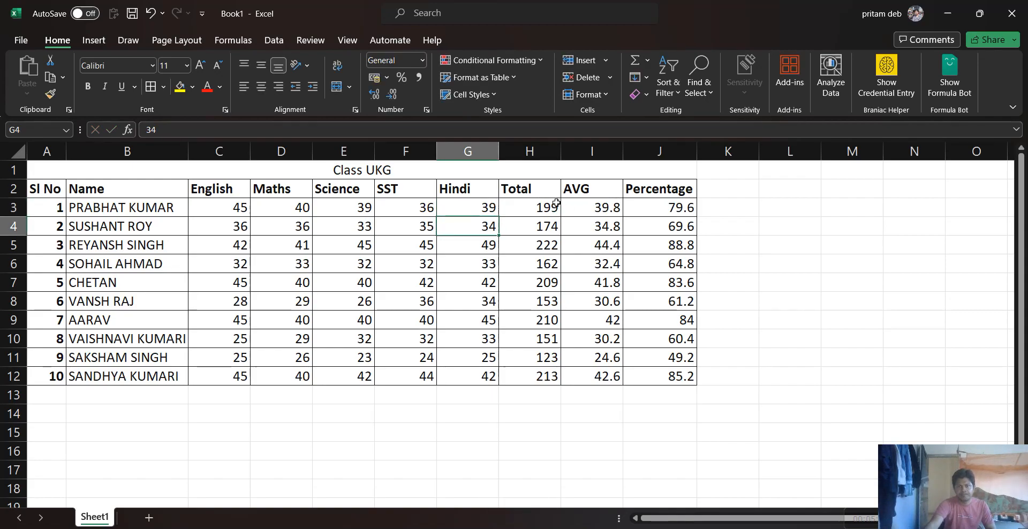
left_click_drag(528, 204, 678, 204)
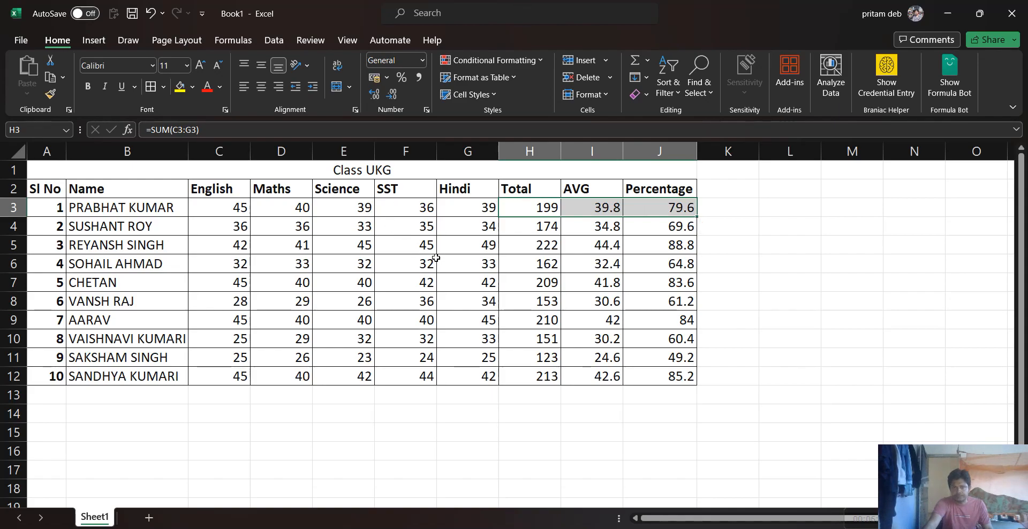
left_click(646, 207)
Insert a 2-D pie chart based on the Total, AVG and Percentage values in H3:J12
left_click_drag(530, 207, 669, 371)
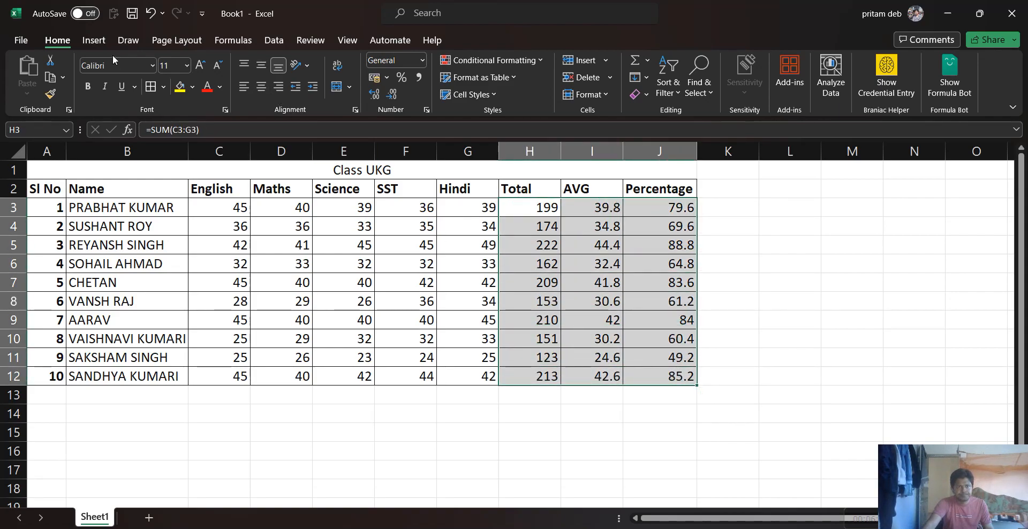
left_click(274, 42)
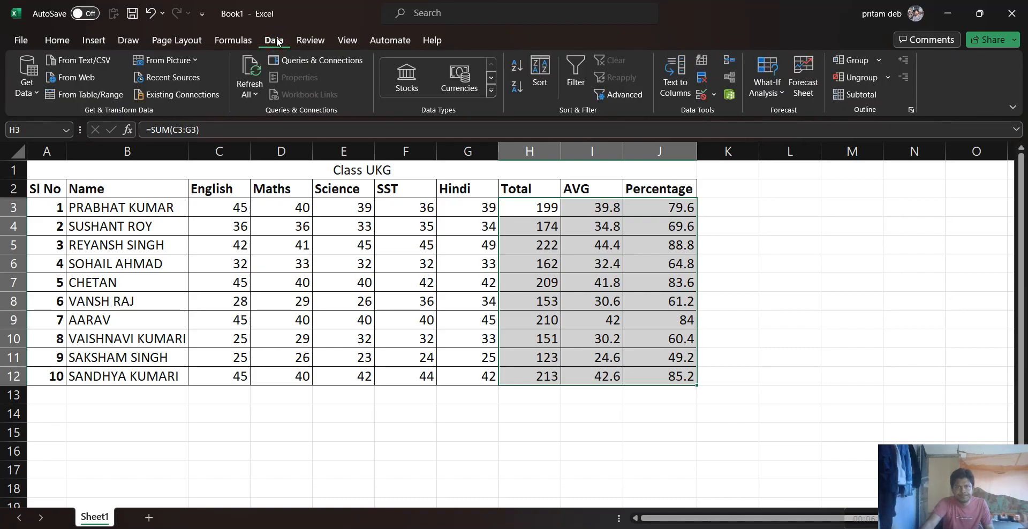
left_click(176, 40)
left_click(128, 40)
left_click(94, 41)
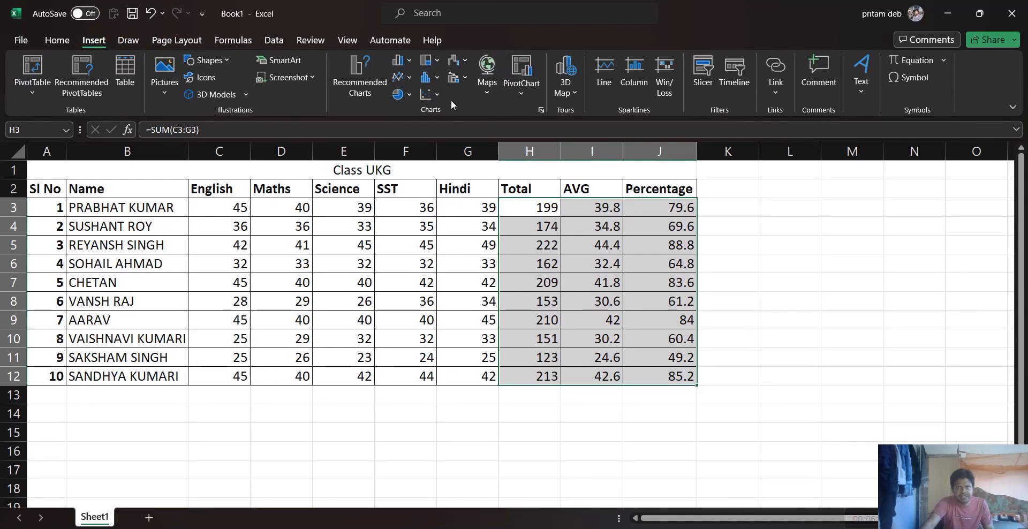
left_click(440, 73)
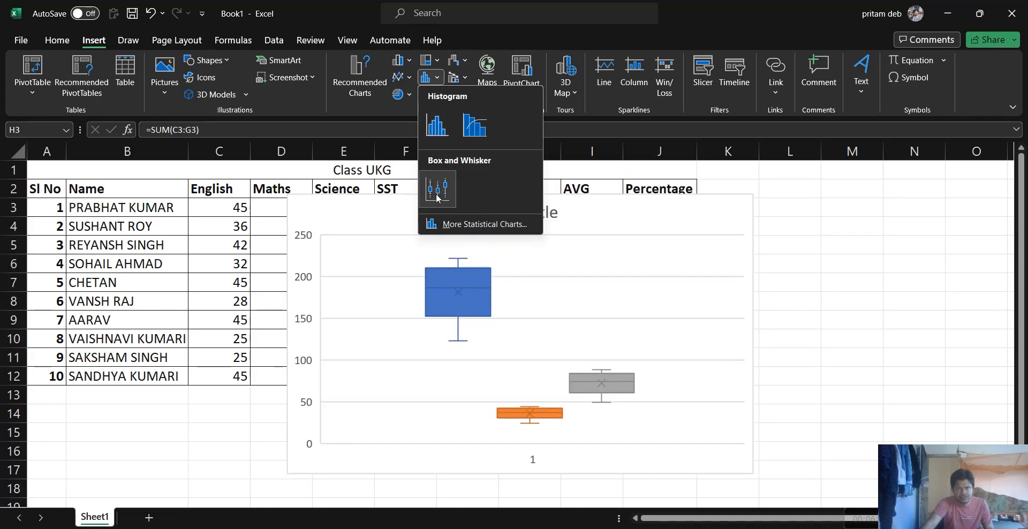
left_click(437, 60)
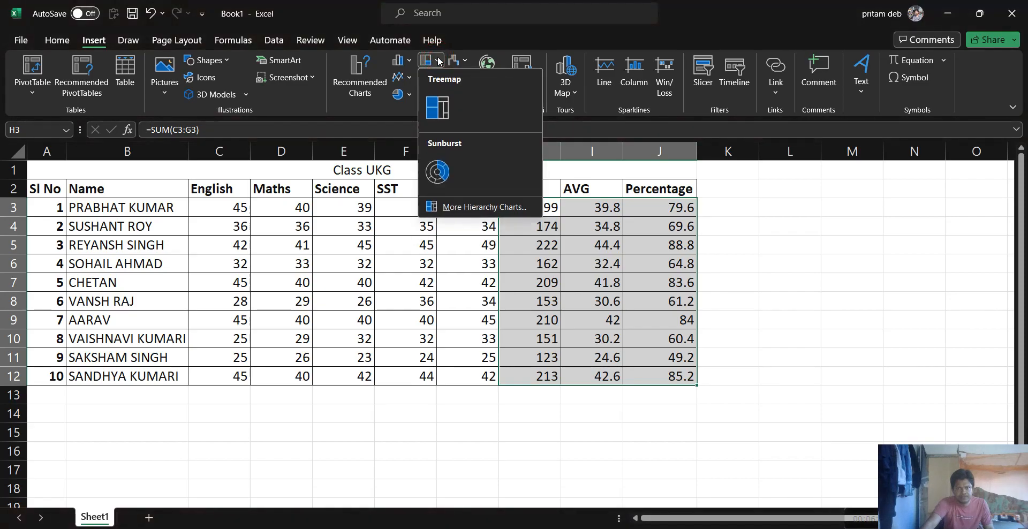
left_click(345, 8)
left_click(407, 94)
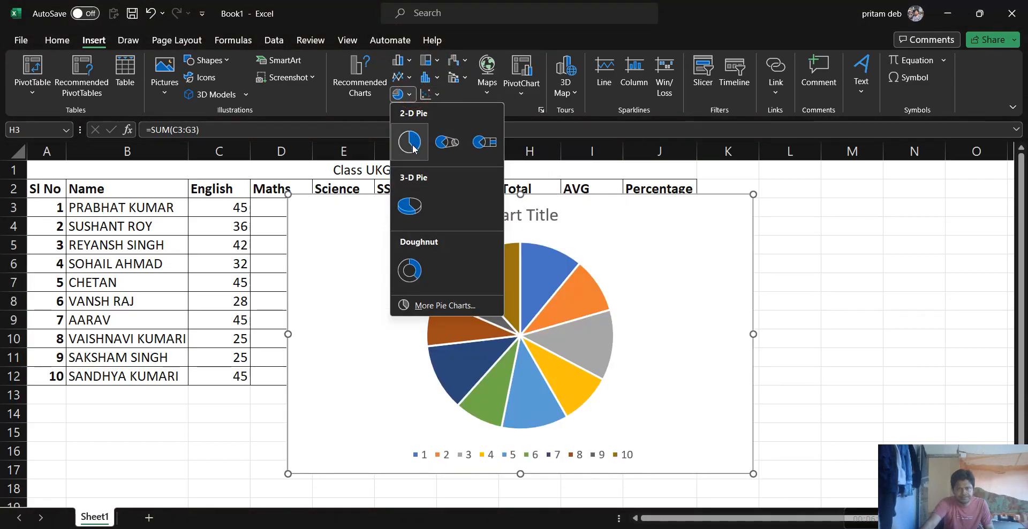
left_click(413, 143)
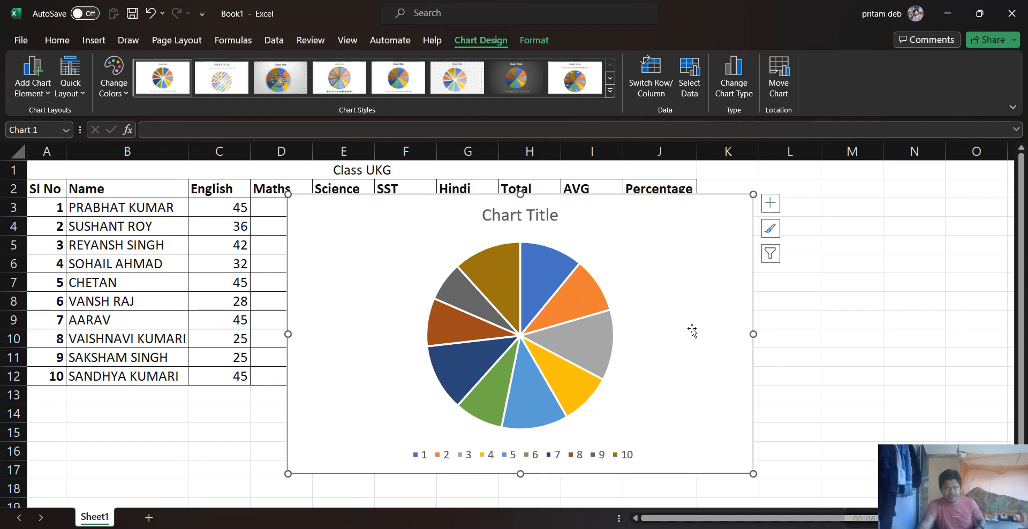
Delete the pie chart covering the marks table
key("Escape")
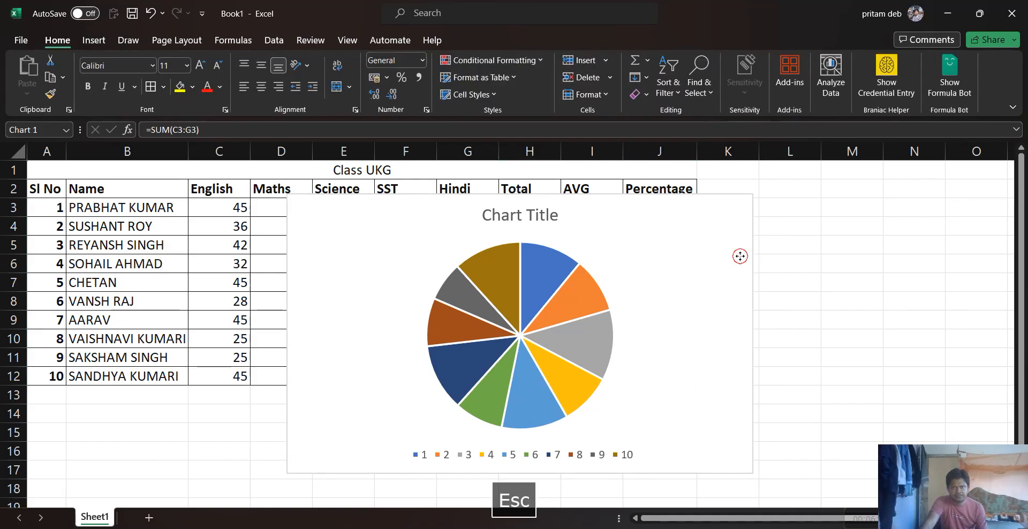
left_click(698, 220)
key("Delete")
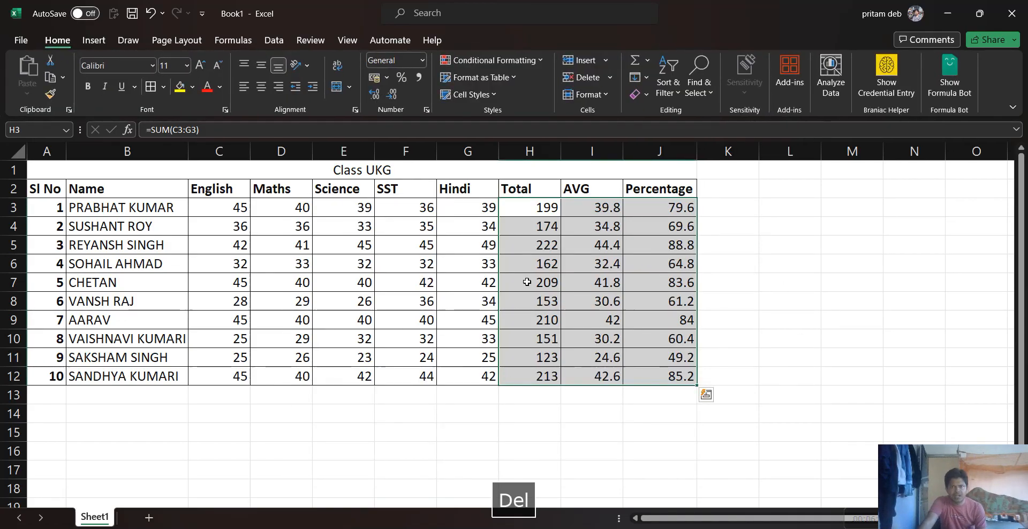
Insert a 3-D pie chart from the student names in B3:B12 and the Percentage values in J3:J12
left_click(532, 226)
left_click_drag(112, 209, 124, 376)
left_click_drag(681, 211, 695, 369)
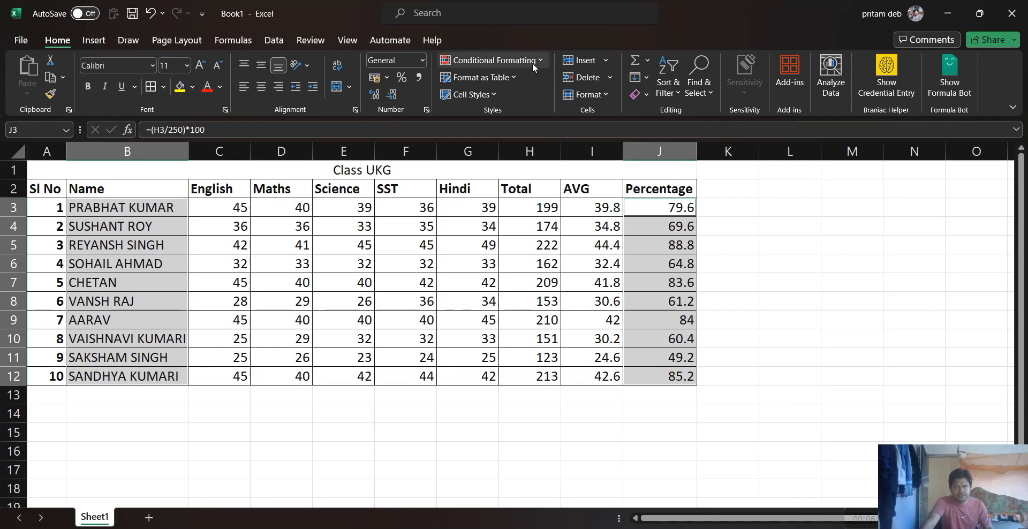
left_click(84, 42)
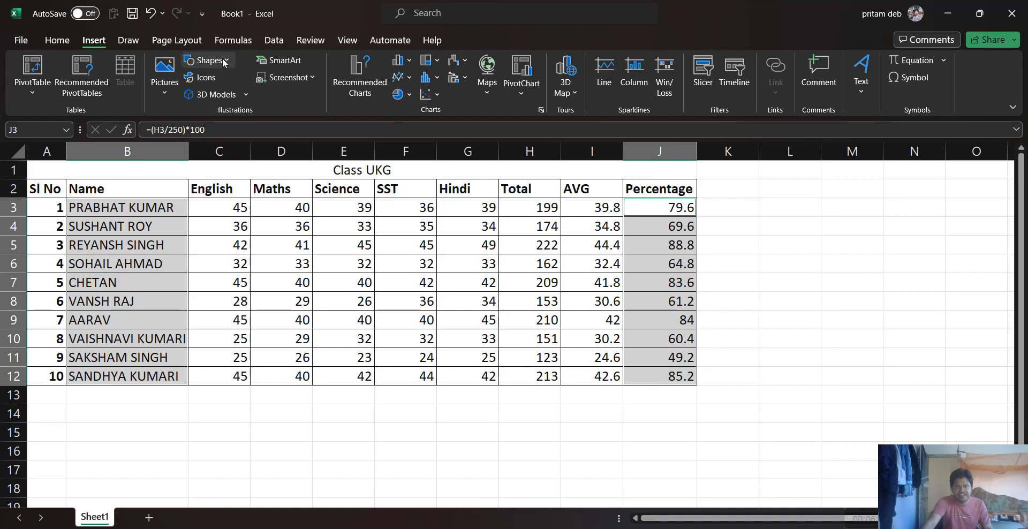
left_click(404, 96)
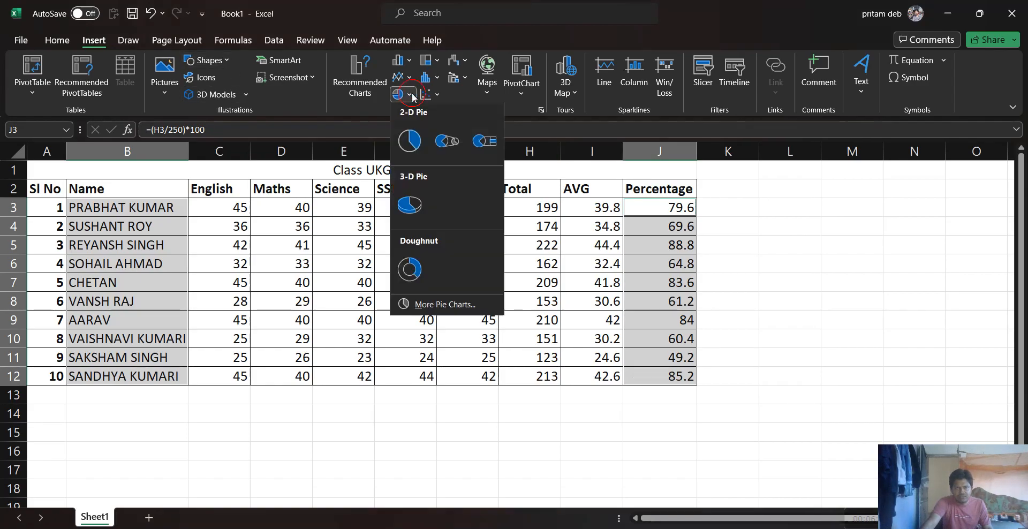
left_click(413, 205)
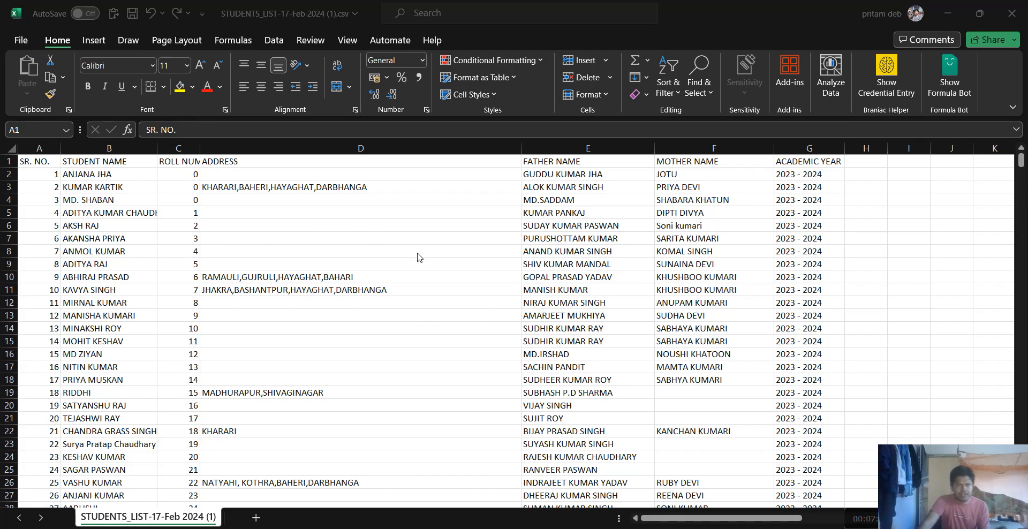
In the STUDENTS_LIST file, auto-fit the ROLL NUMBER column and add filters to the header row A1:G1
left_click(199, 146)
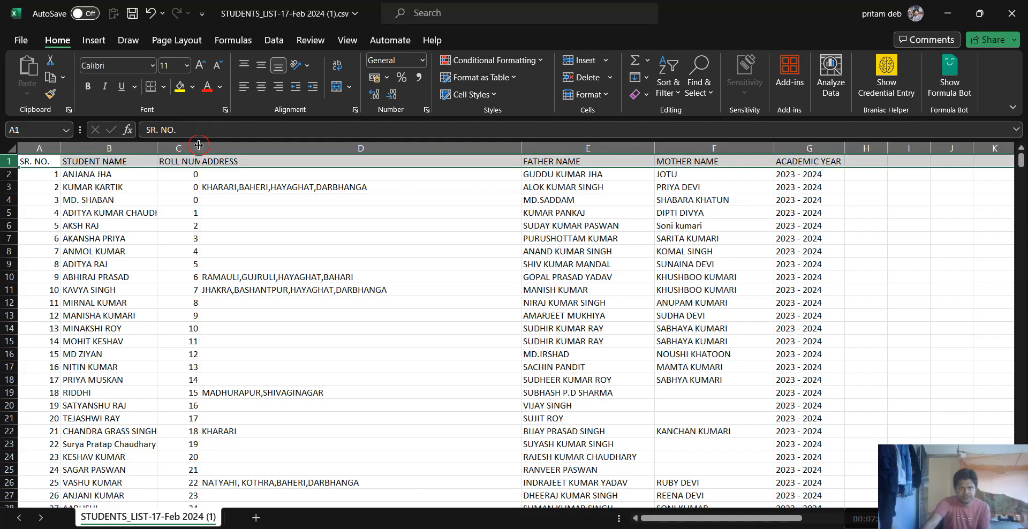
double_click(198, 145)
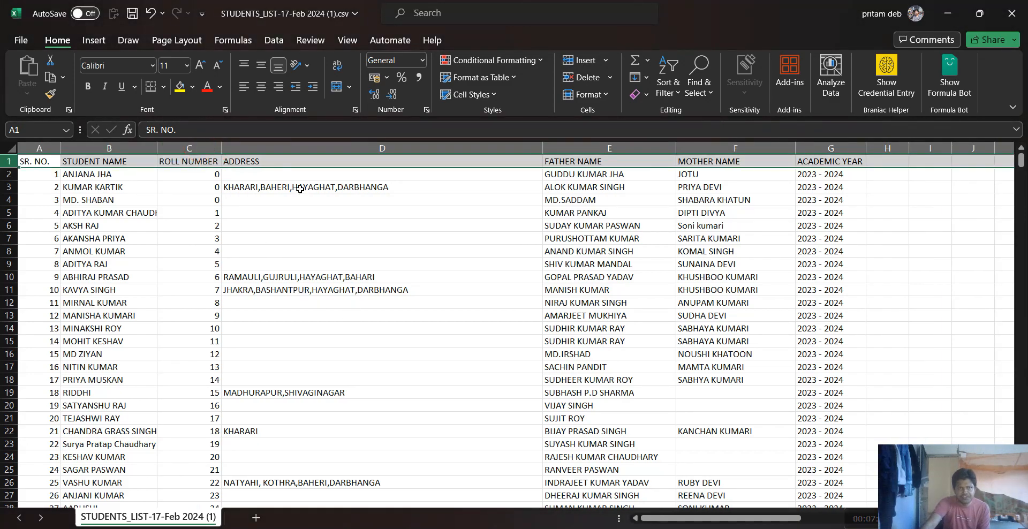
left_click_drag(27, 163, 830, 161)
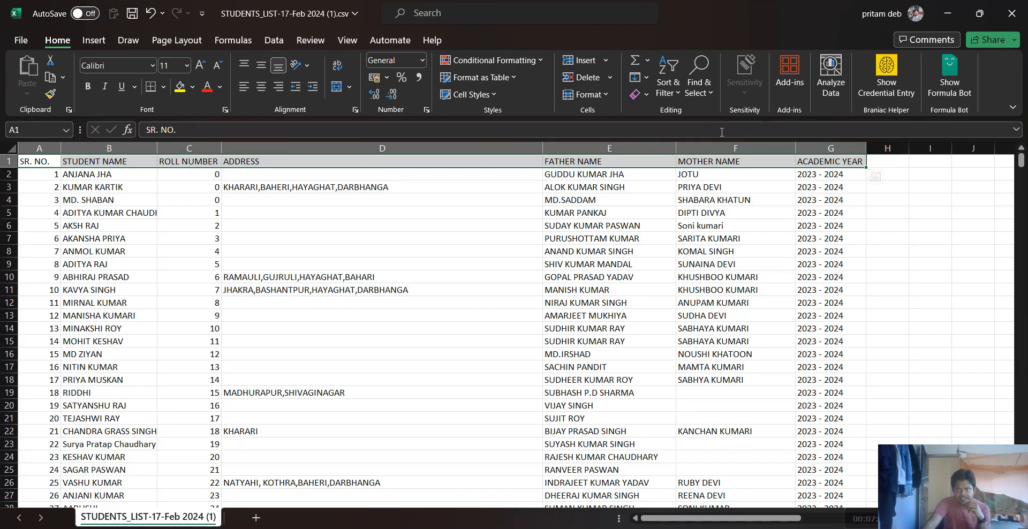
left_click(678, 96)
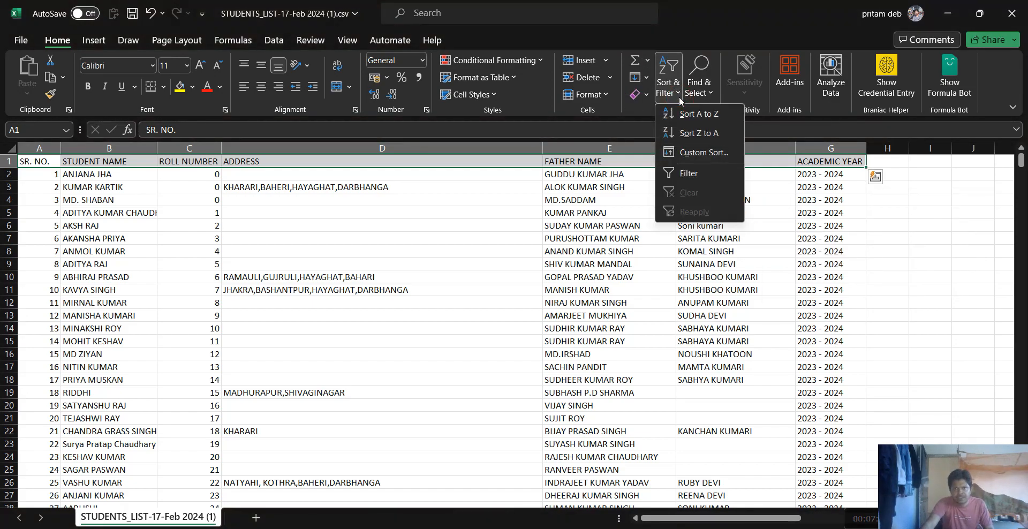
left_click(694, 170)
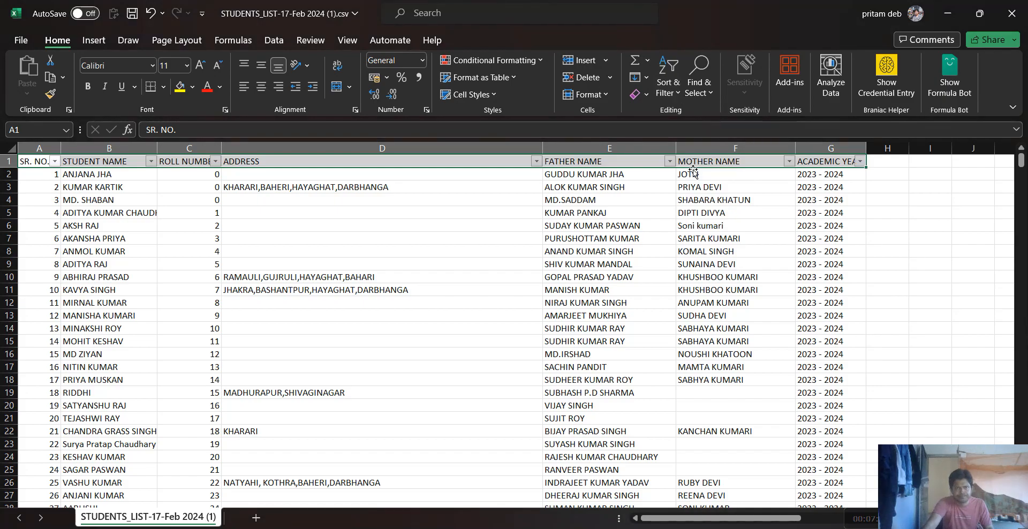
Filter the ROLL NUMBER column to show only 0 and select the filtered roll numbers
scroll(115, 292, "down", 10)
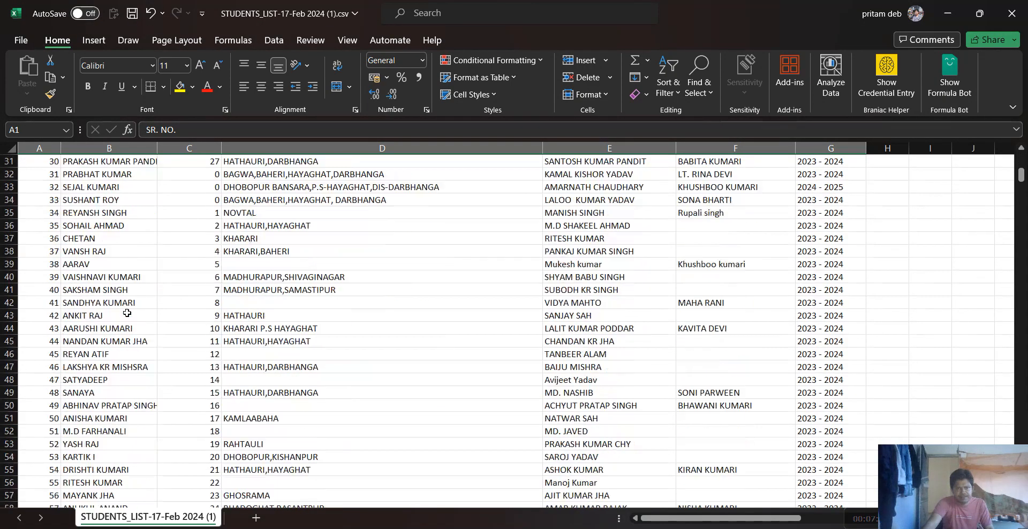
scroll(127, 313, "up", 6)
scroll(127, 313, "up", 4)
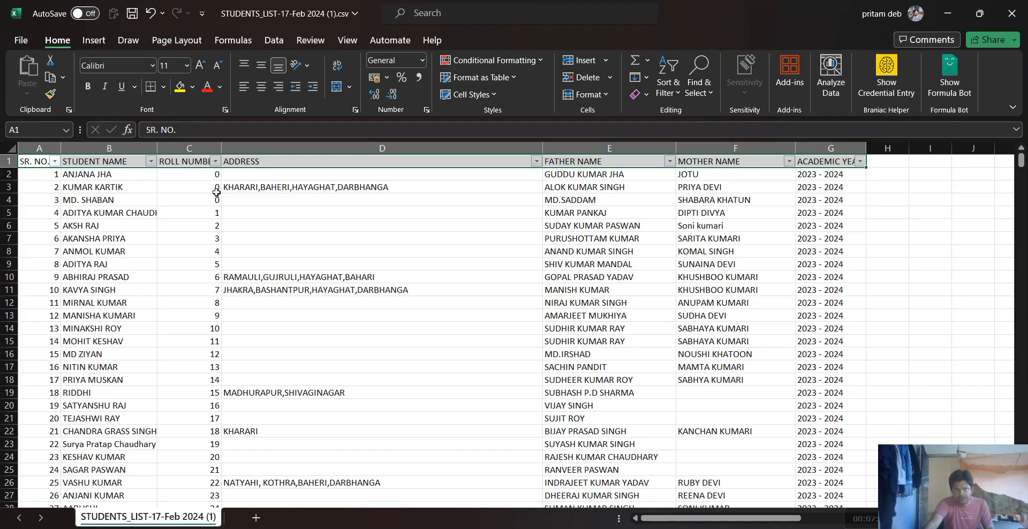
left_click(215, 161)
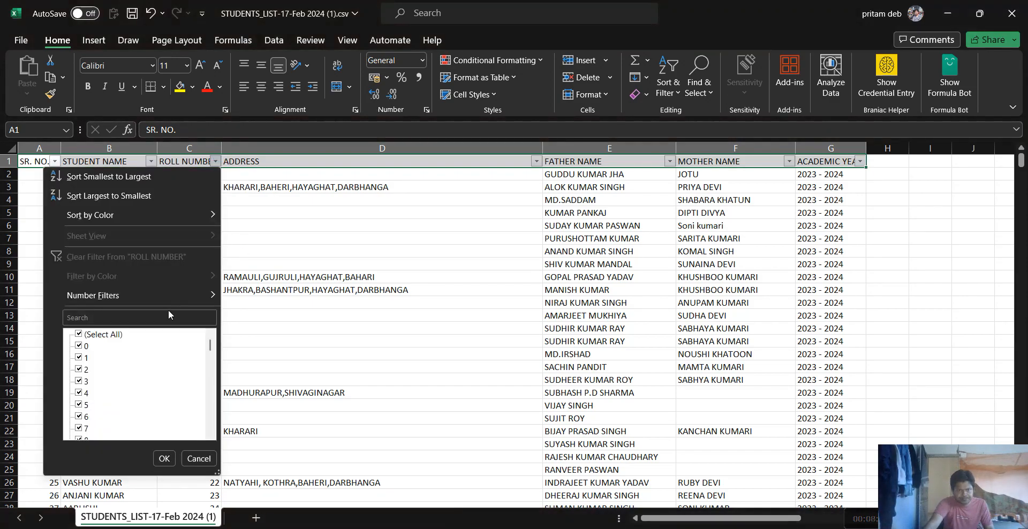
left_click(85, 335)
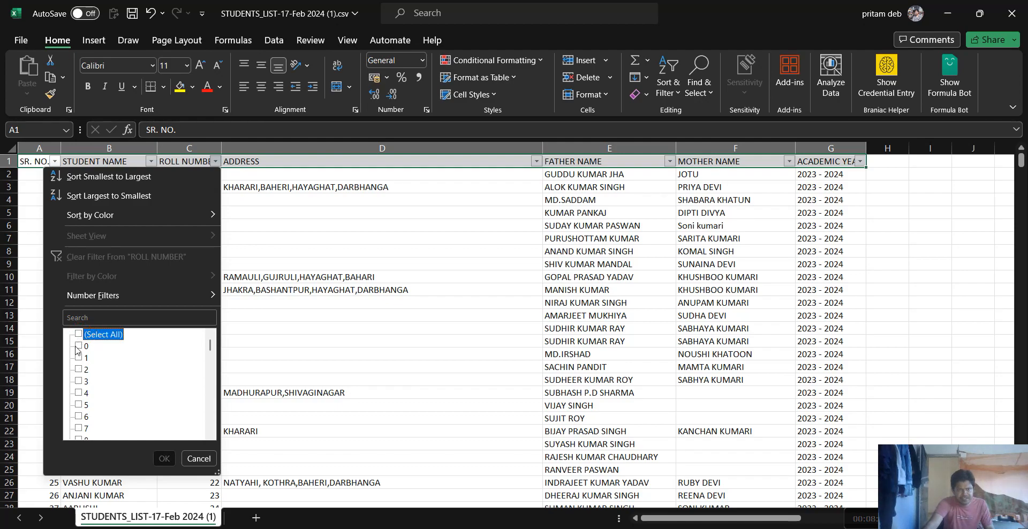
left_click(78, 346)
left_click(164, 459)
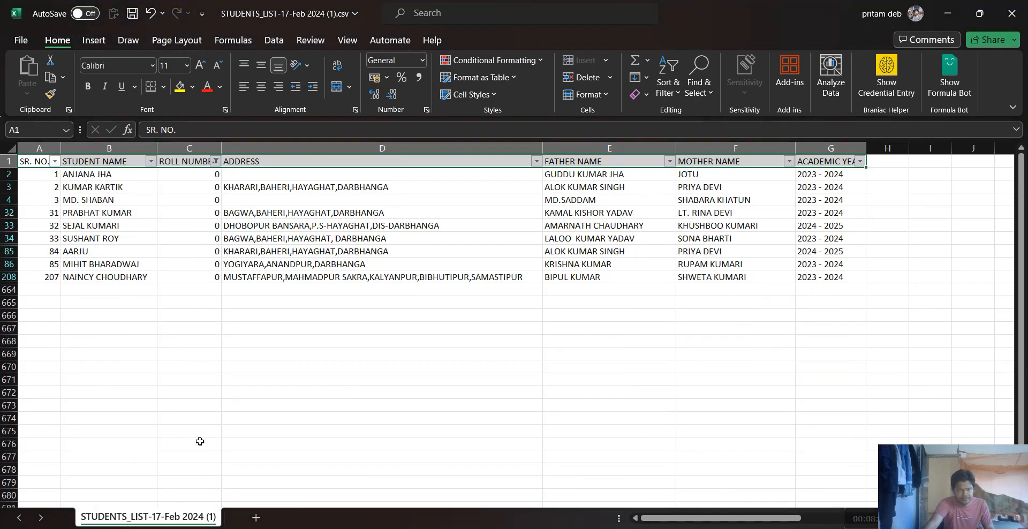
left_click_drag(182, 176, 206, 279)
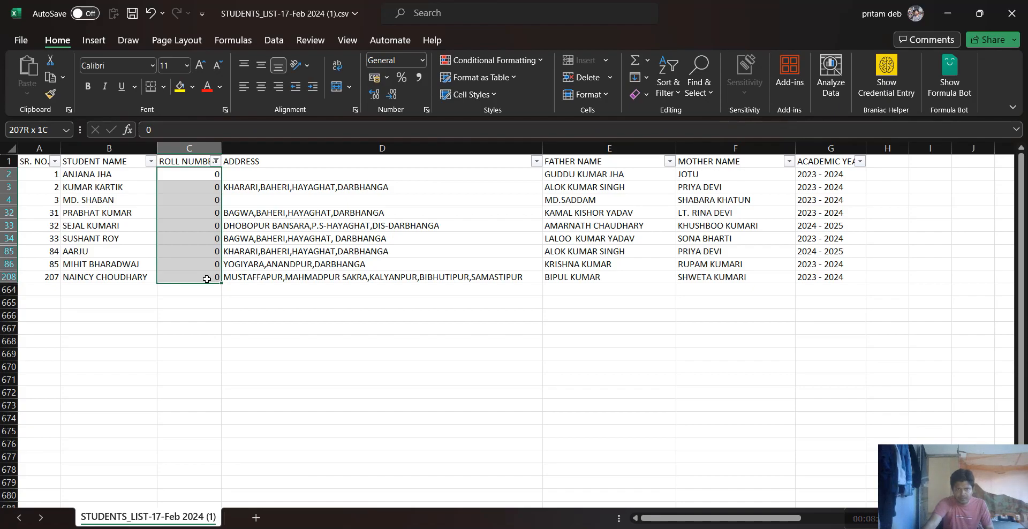
left_click_drag(206, 279, 207, 279)
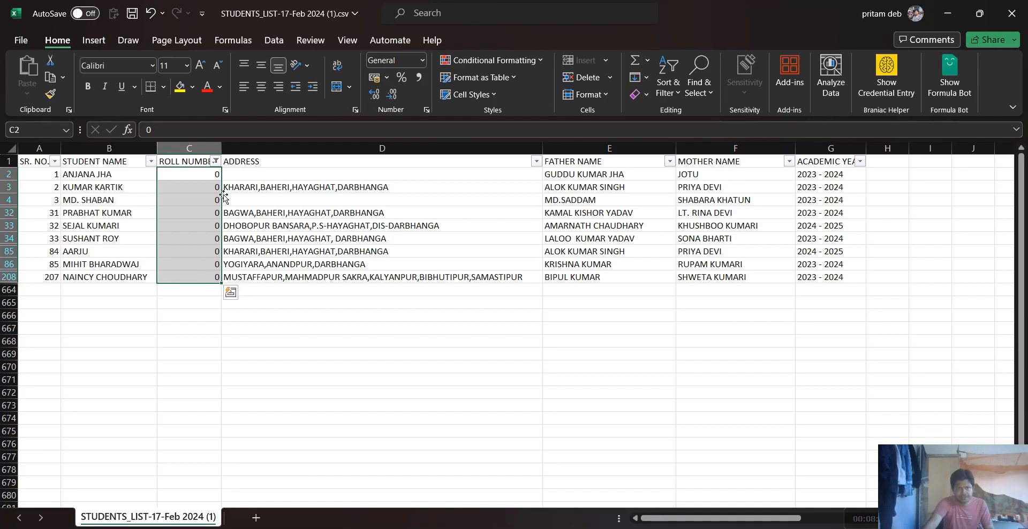
Change the ROLL NUMBER filter to show only the values 10, 11, 12 and 13
left_click(215, 160)
left_click(78, 333)
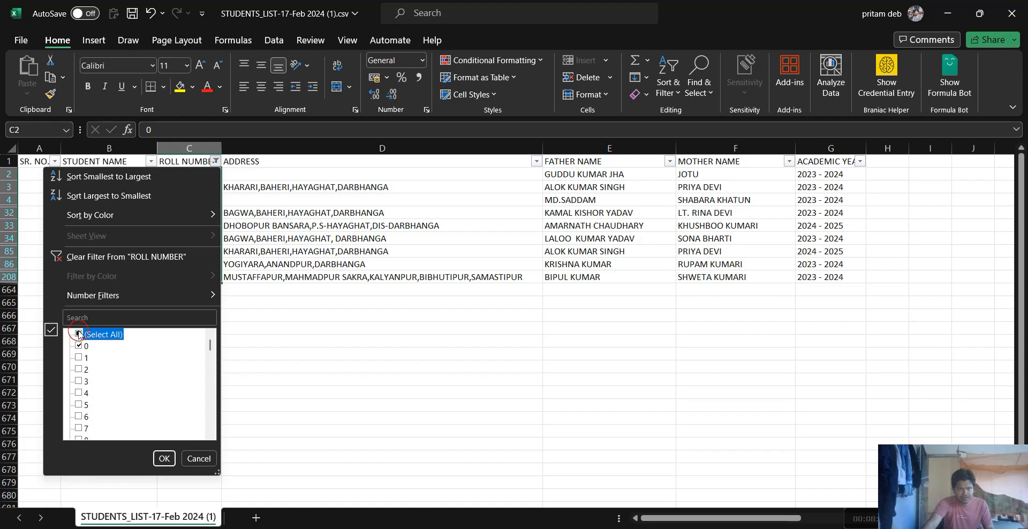
left_click(78, 334)
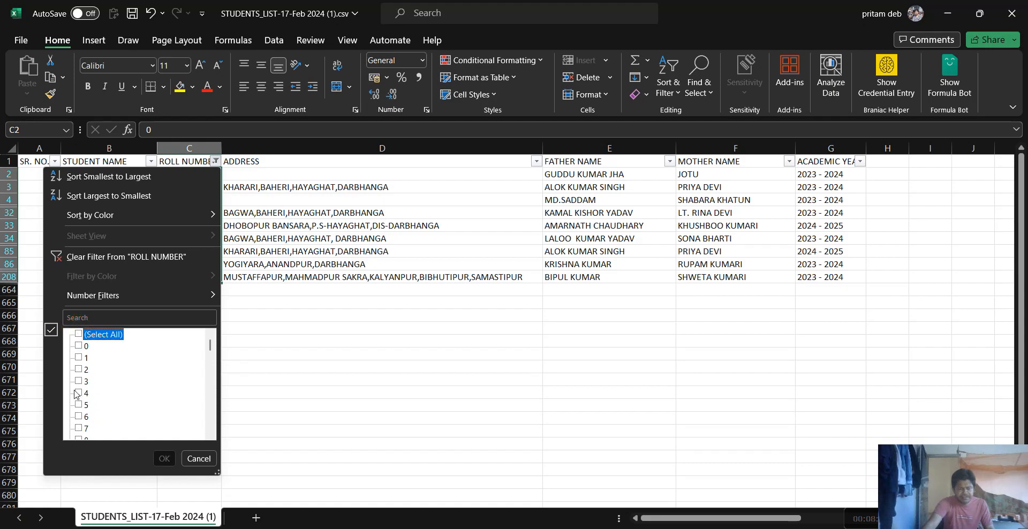
scroll(76, 394, "down", 2)
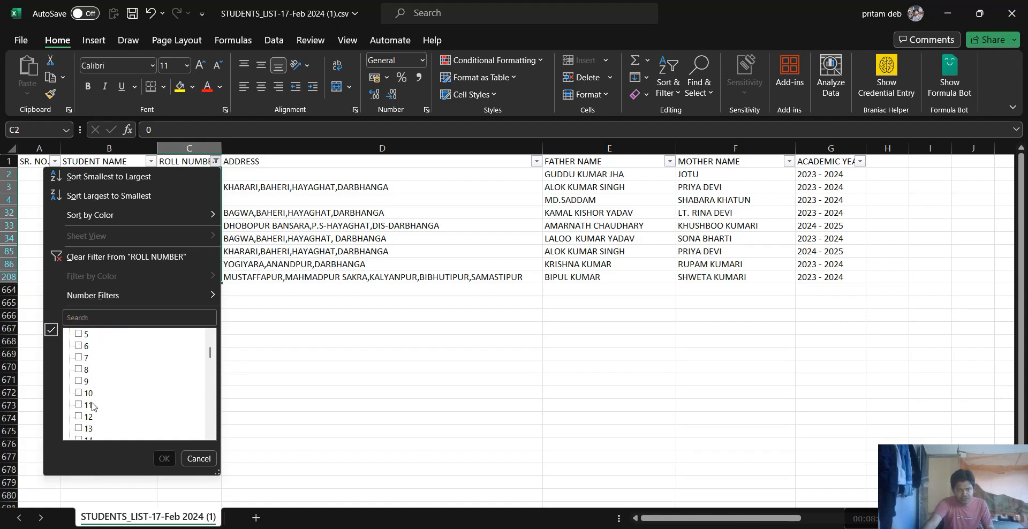
left_click(79, 393)
left_click(79, 404)
left_click(78, 416)
left_click(79, 428)
scroll(105, 414, "down", 1)
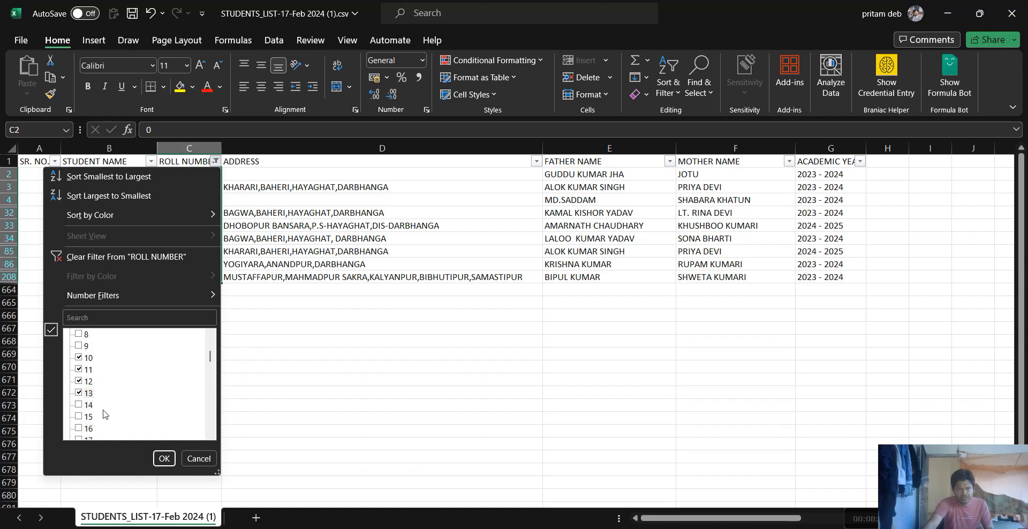
left_click(164, 459)
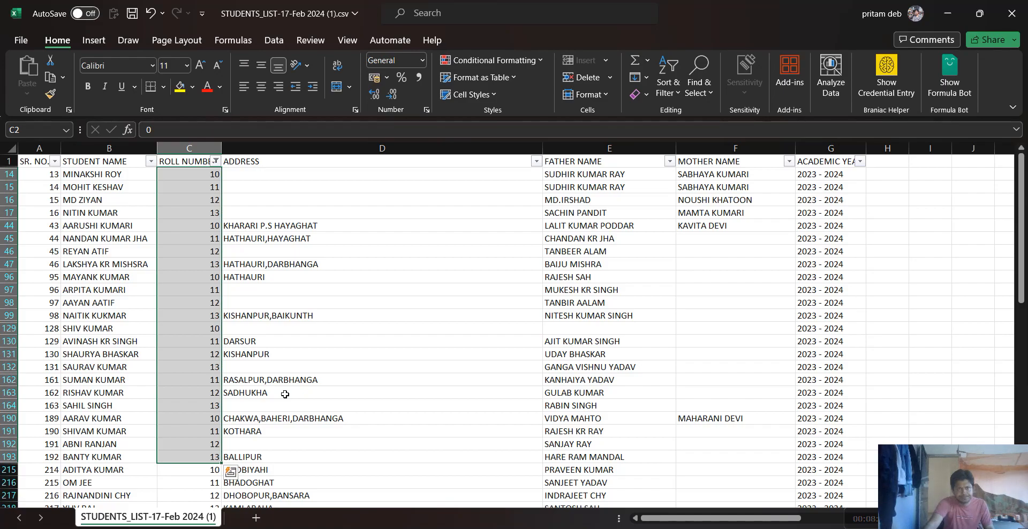
Look through the filtered student list and check the roll numbers and the ADDRESS column
scroll(285, 394, "down", 20)
key("ctrl+shift+Down")
scroll(239, 370, "down", 7)
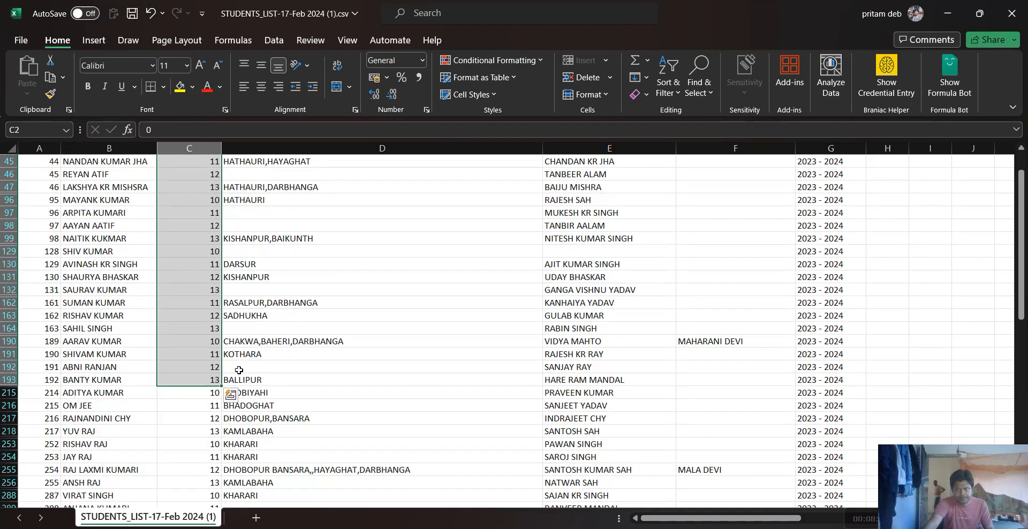
scroll(240, 372, "up", 7)
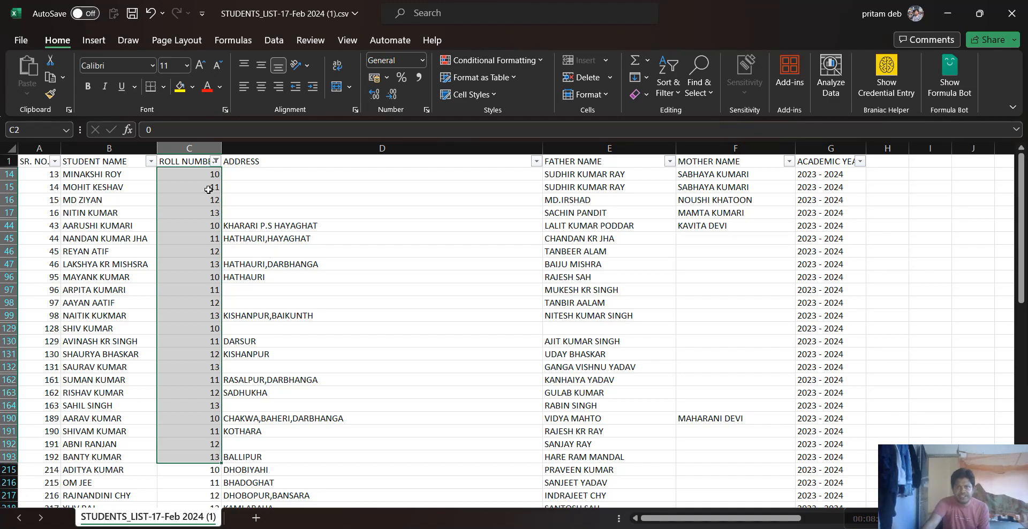
left_click(274, 197)
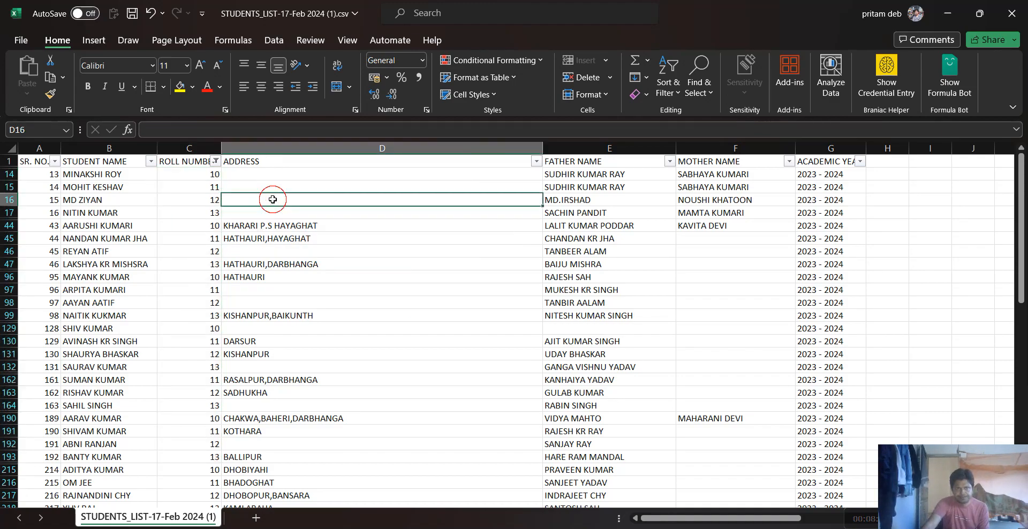
left_click(398, 173)
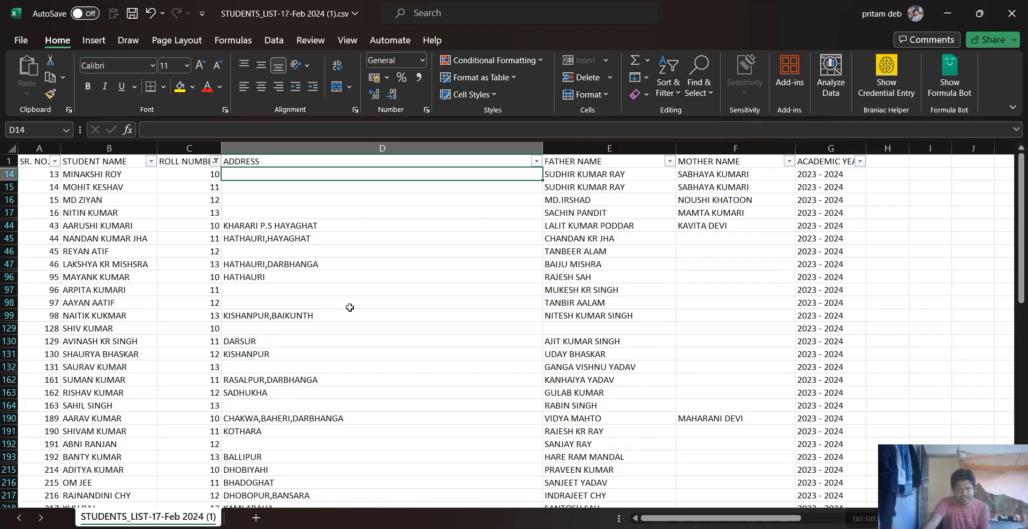
scroll(352, 308, "down", 17)
scroll(353, 312, "up", 7)
scroll(353, 312, "up", 10)
scroll(371, 212, "down", 4)
scroll(371, 212, "up", 4)
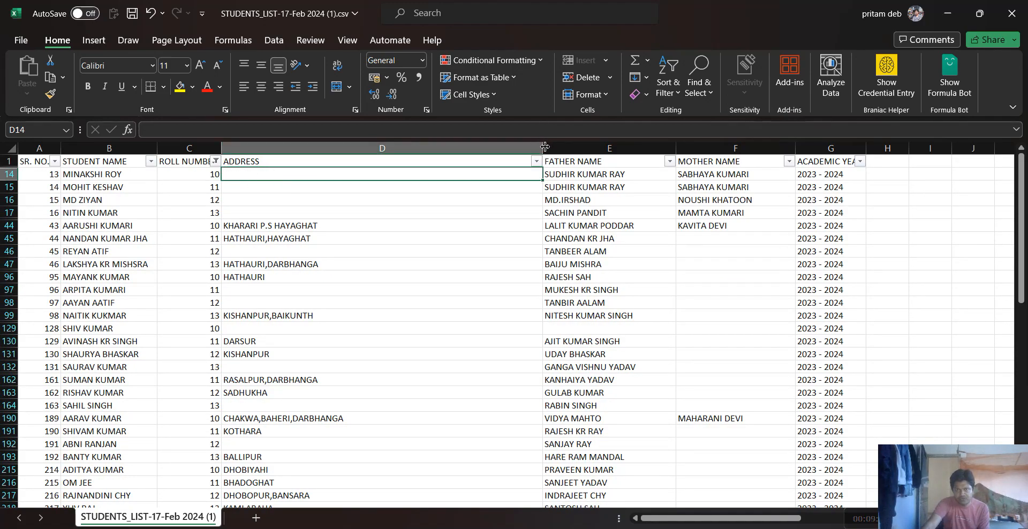
Narrow the ADDRESS column to slightly wider than ROLL NUMBER and inspect the cut-off addresses in D44, D47, D99, D162 and D255
left_click_drag(545, 146, 296, 173)
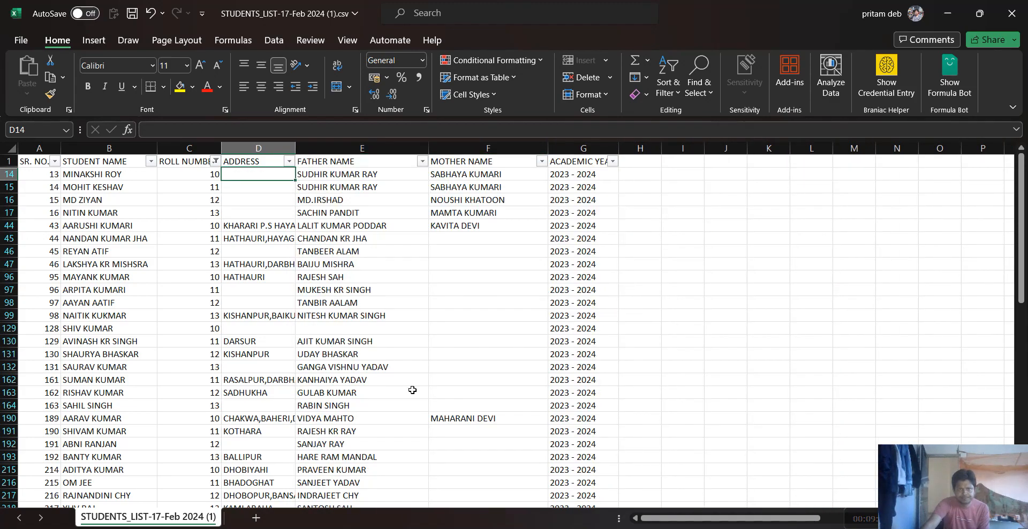
left_click(274, 226)
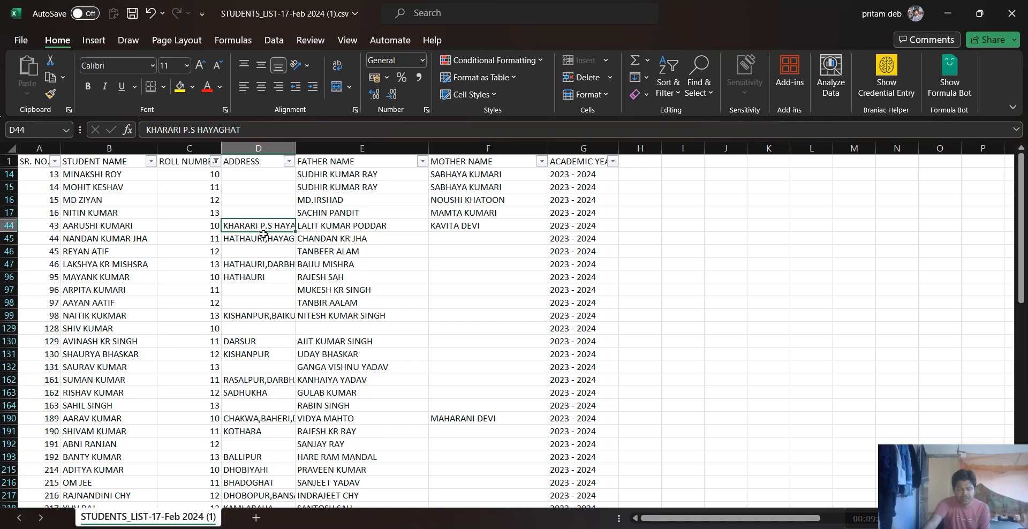
left_click(275, 265)
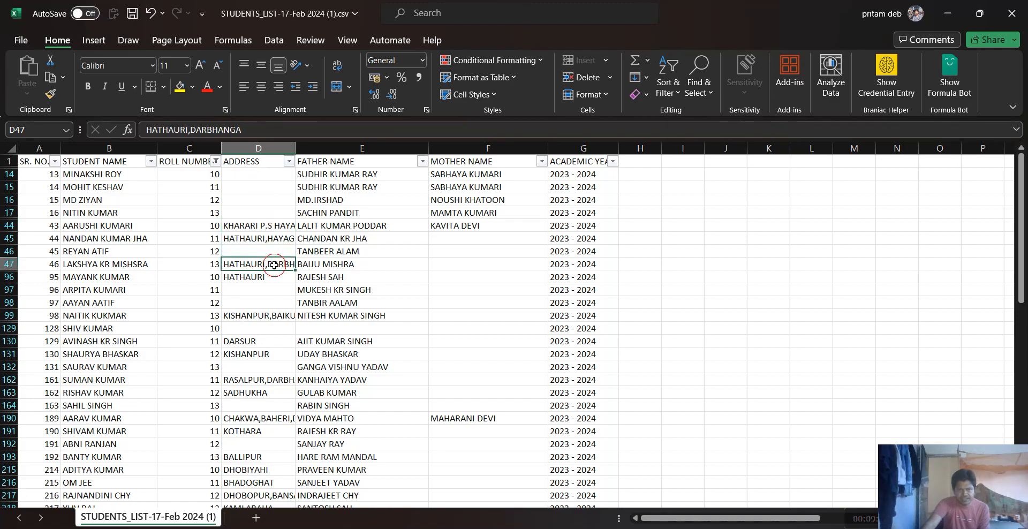
left_click(278, 317)
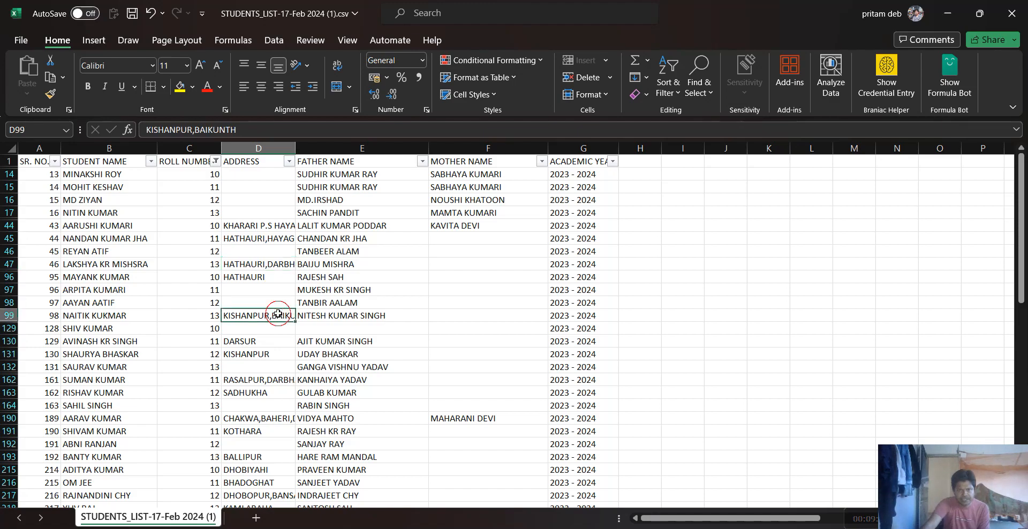
left_click(278, 378)
scroll(278, 378, "down", 4)
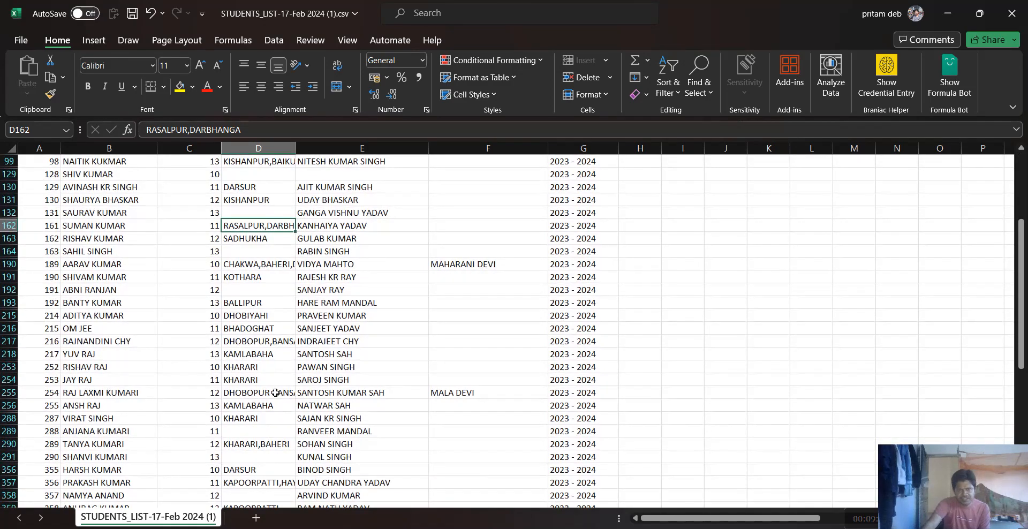
left_click(276, 392)
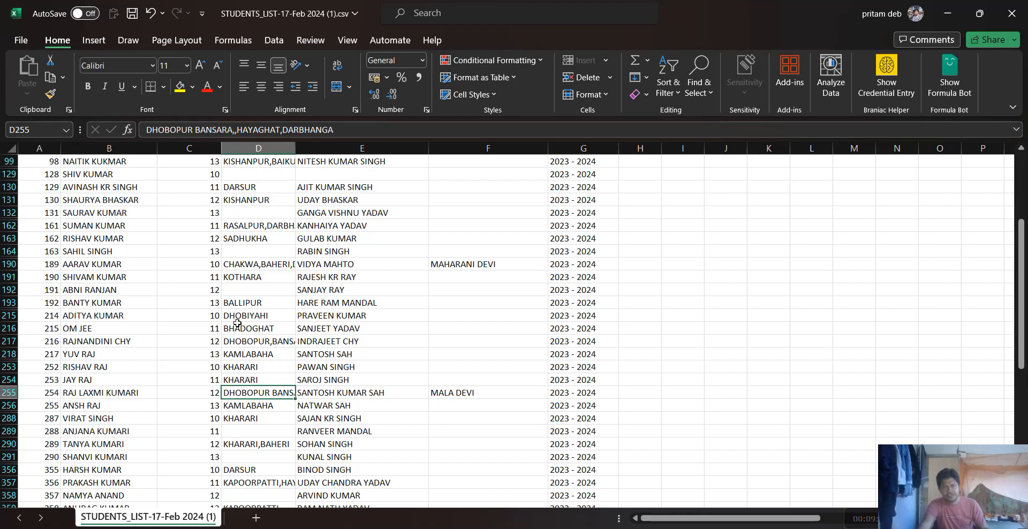
scroll(324, 334, "up", 4)
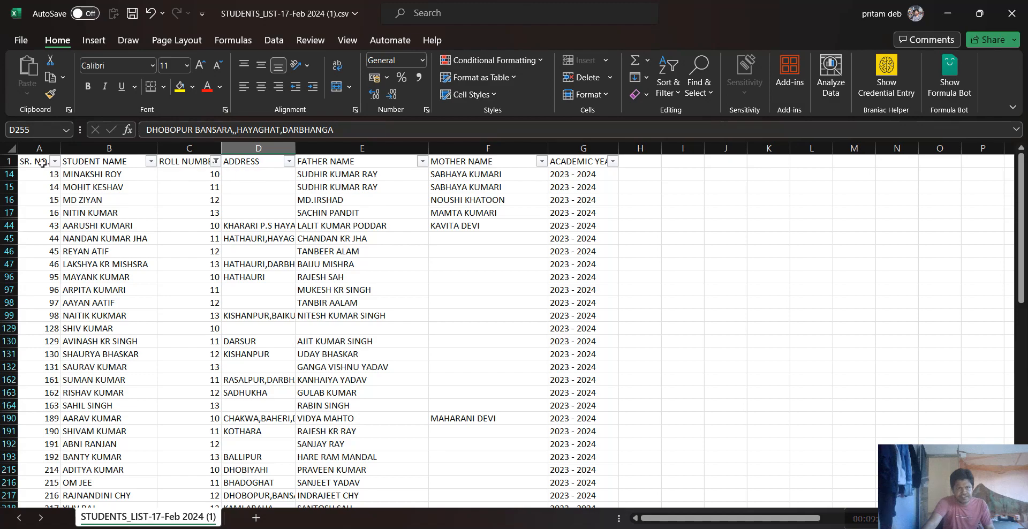
Select the whole filtered student list and wrap the text in its cells
left_click(24, 158)
key("ctrl+a")
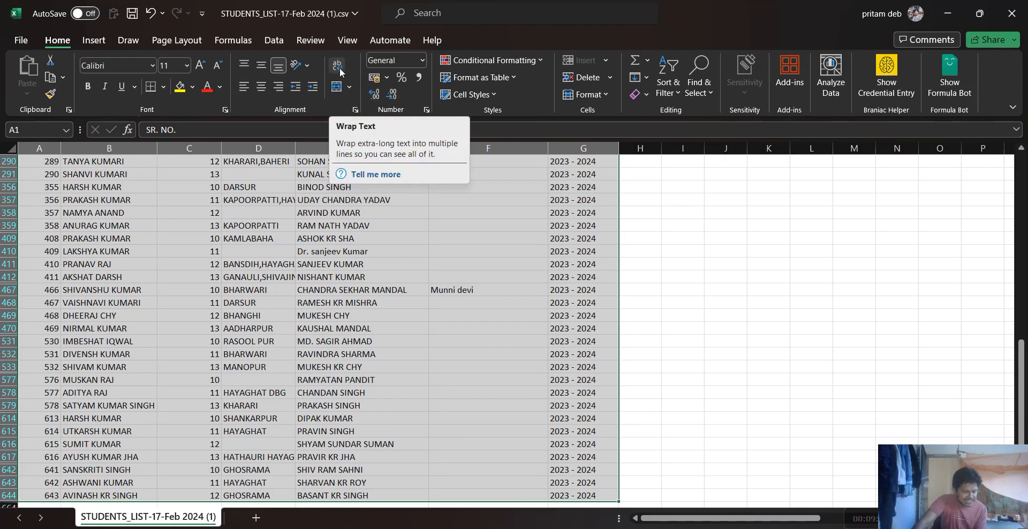
key("ctrl+q")
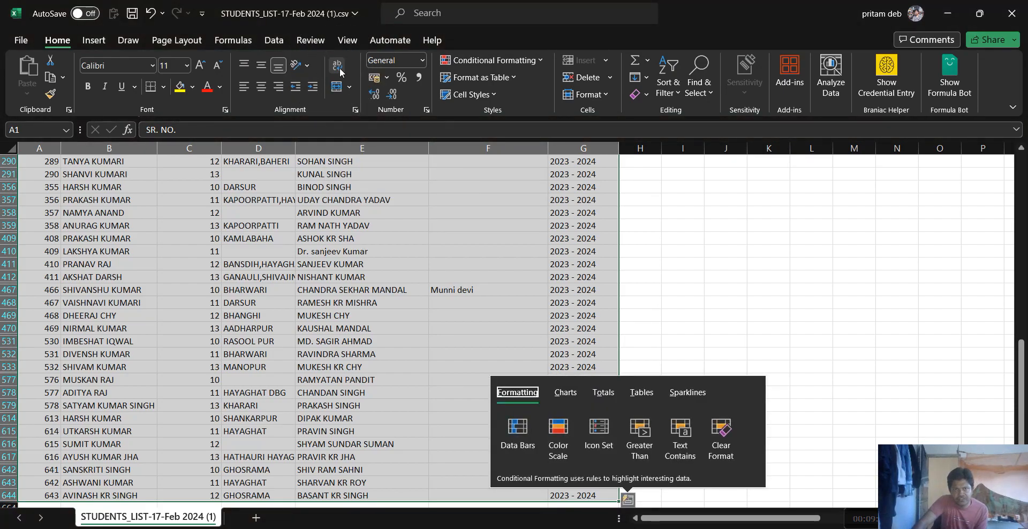
left_click(338, 67)
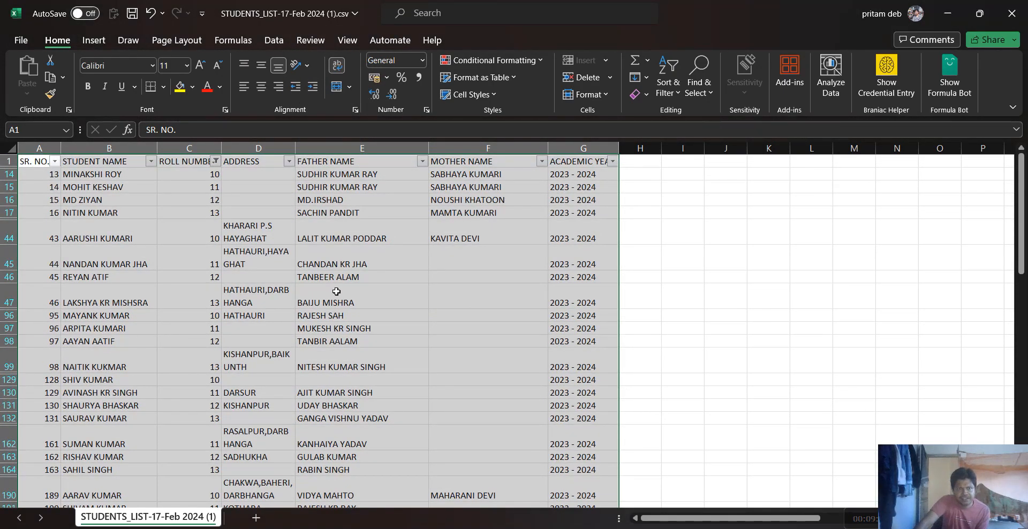
Look over the wrapped addresses starting at D44 and compare them with the FATHER NAME cells down to E99
left_click(256, 230)
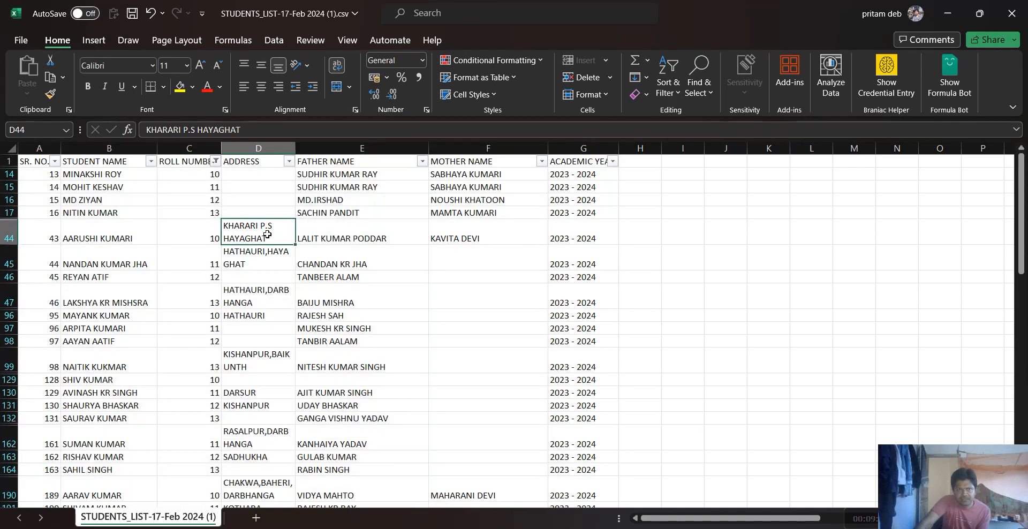
left_click(345, 229)
left_click(281, 233)
left_click(356, 231)
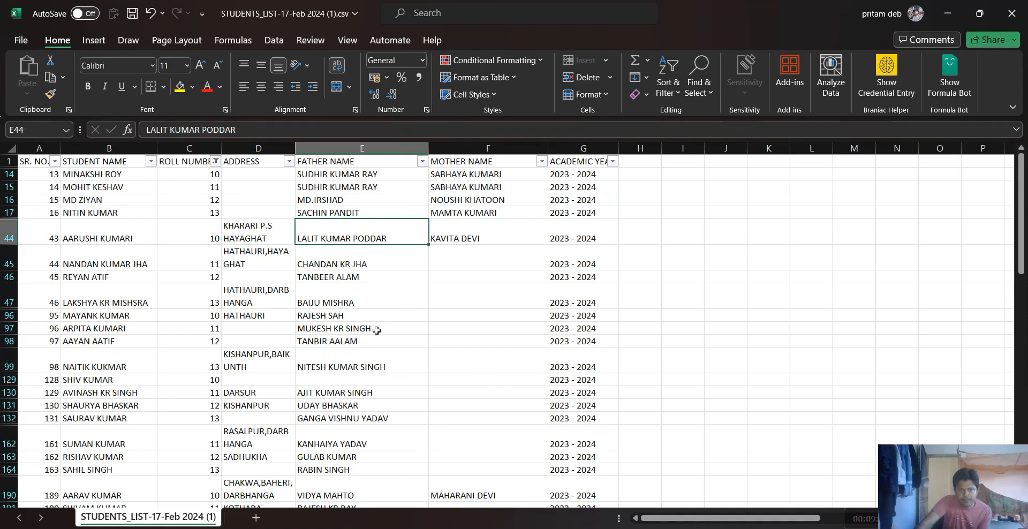
scroll(388, 338, "down", 1)
left_click(385, 275)
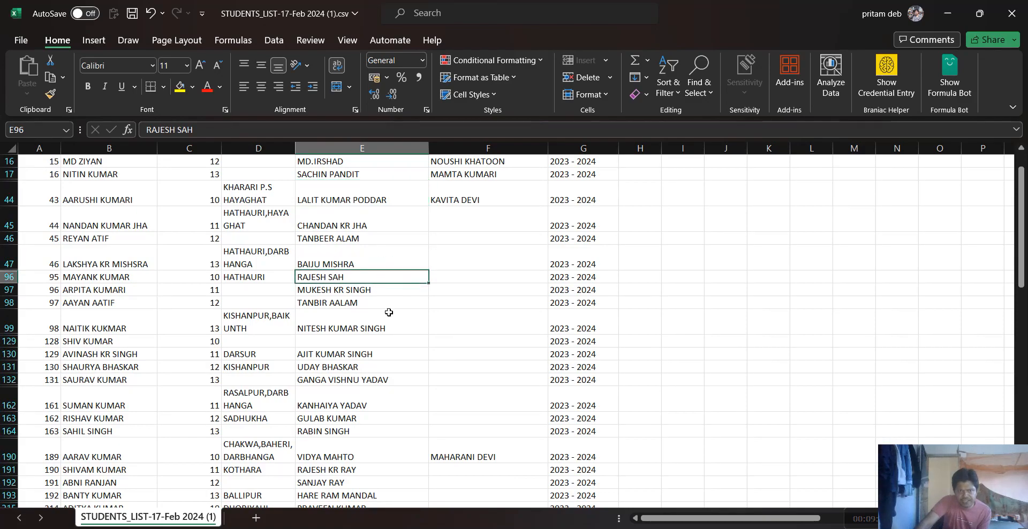
left_click(377, 288)
left_click(382, 301)
left_click(385, 319)
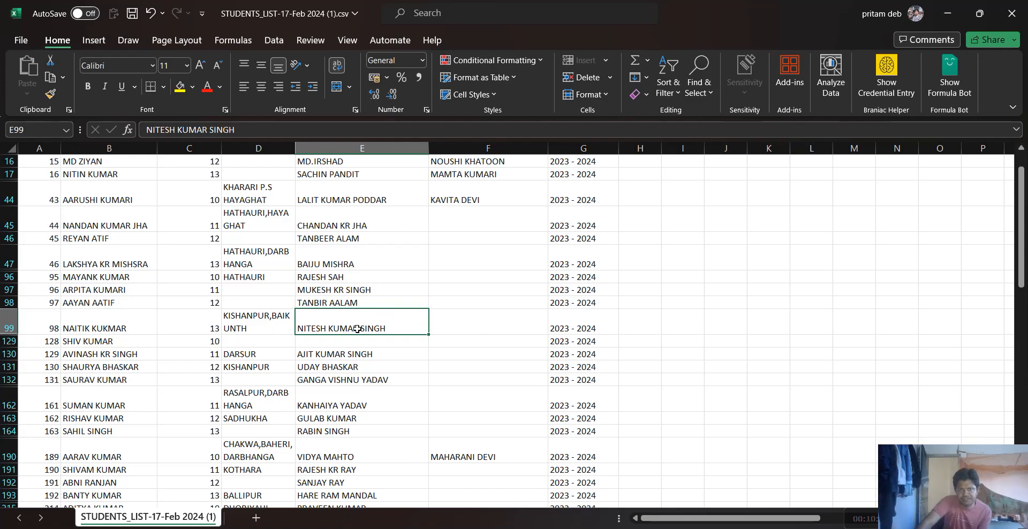
scroll(335, 230, "up", 1)
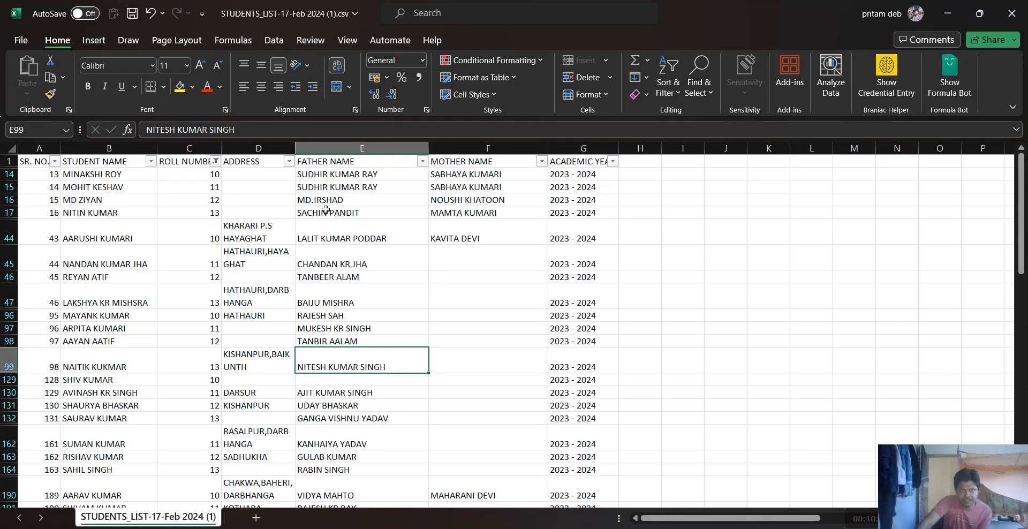
Reset the ROLL NUMBER filter to show all values and check the full student list
left_click(215, 160)
left_click(96, 334)
left_click(164, 459)
scroll(241, 428, "down", 9)
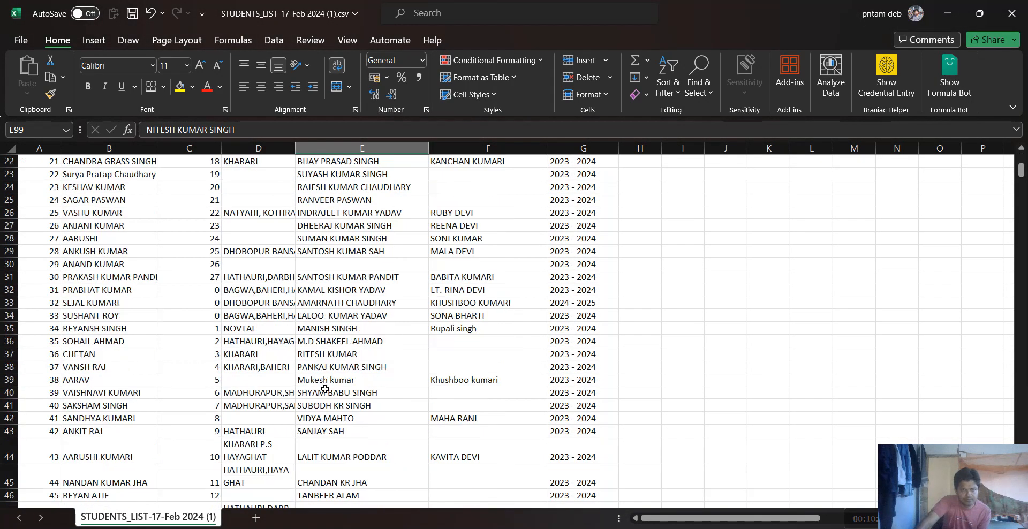
scroll(331, 393, "up", 13)
Select the whole unfiltered student list and AutoFit its row heights
key("ctrl+a")
scroll(543, 243, "up", 11)
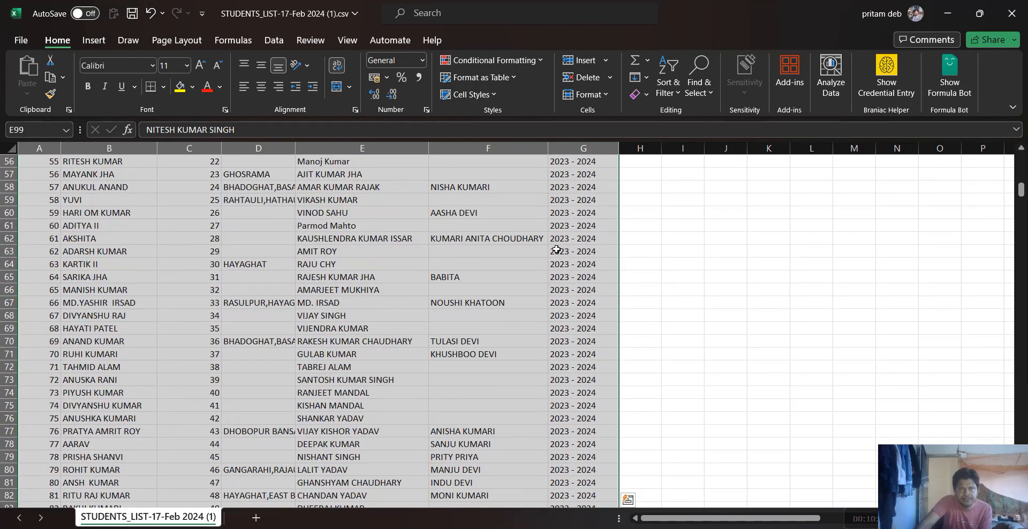
left_click(608, 97)
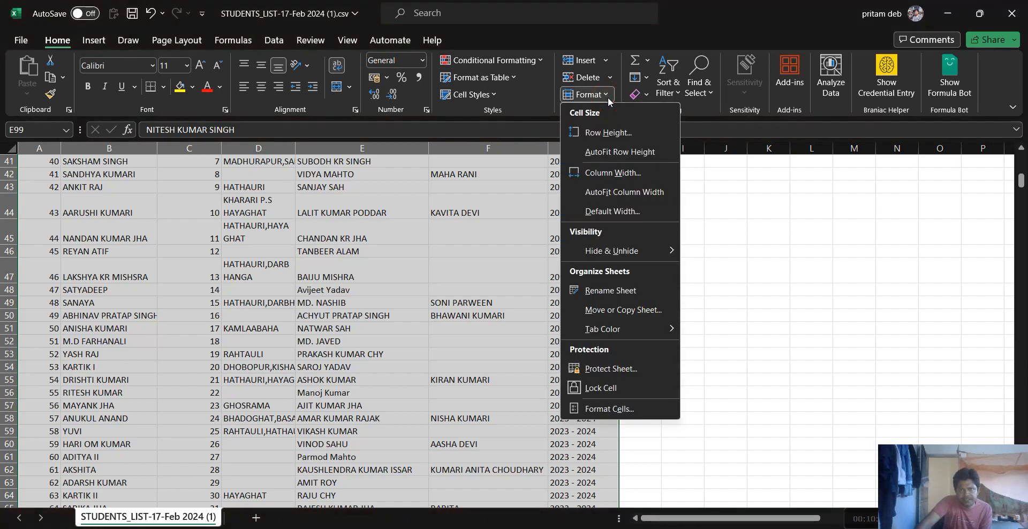
left_click(609, 153)
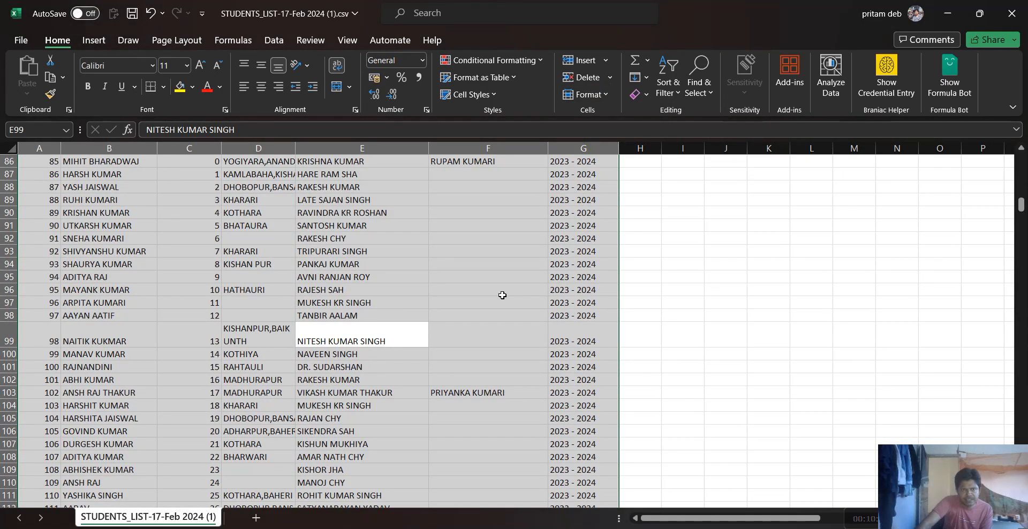
scroll(500, 294, "up", 6)
AutoFit the column widths of the selected list and wrap the text in all its cells
left_click(602, 96)
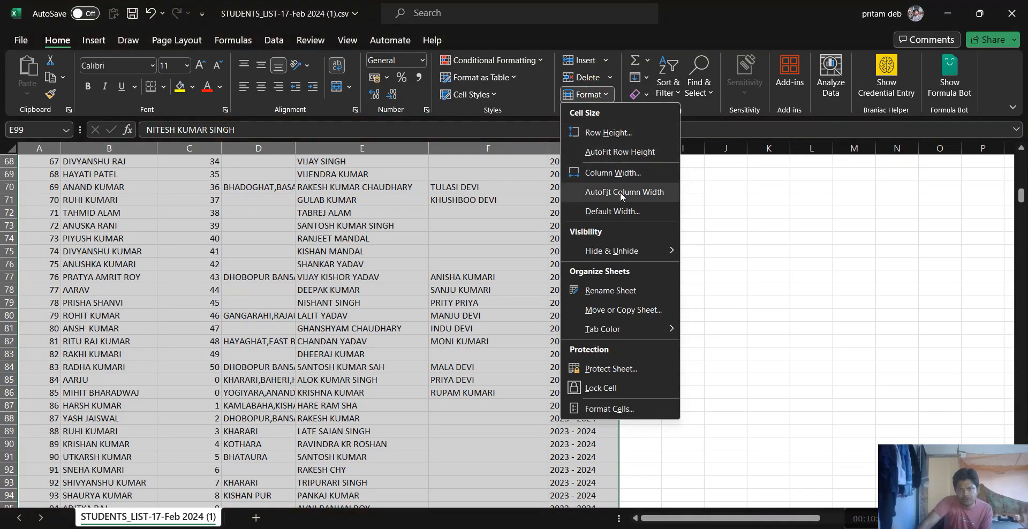
left_click(648, 194)
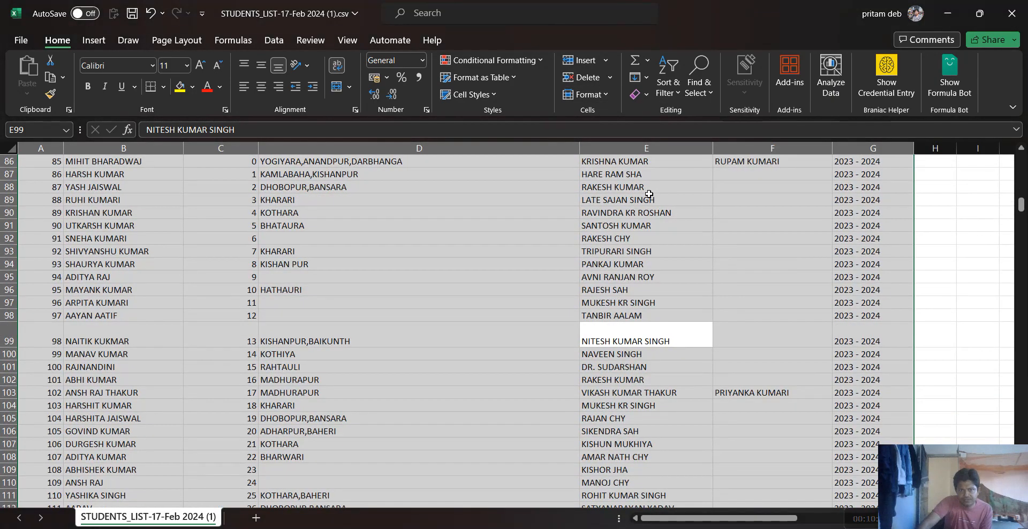
scroll(512, 255, "up", 20)
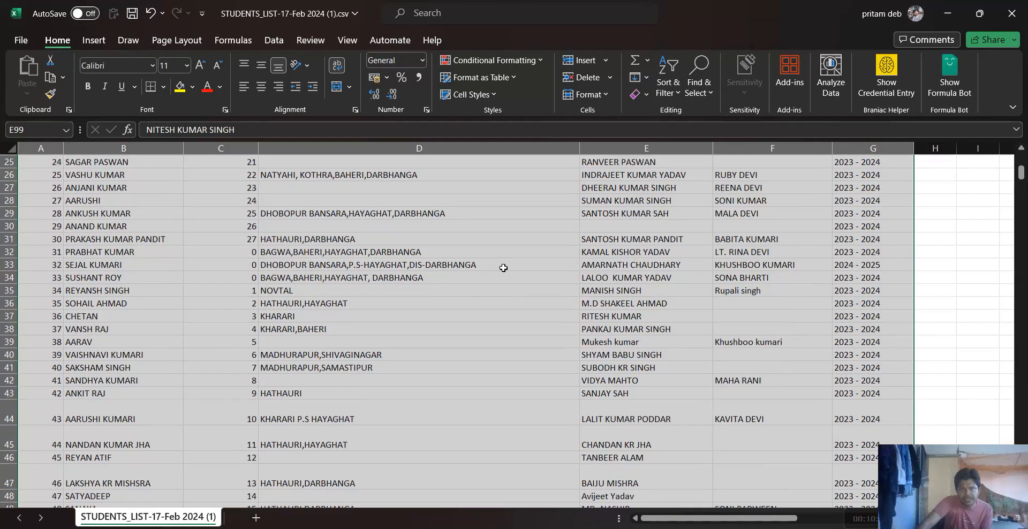
left_click(337, 65)
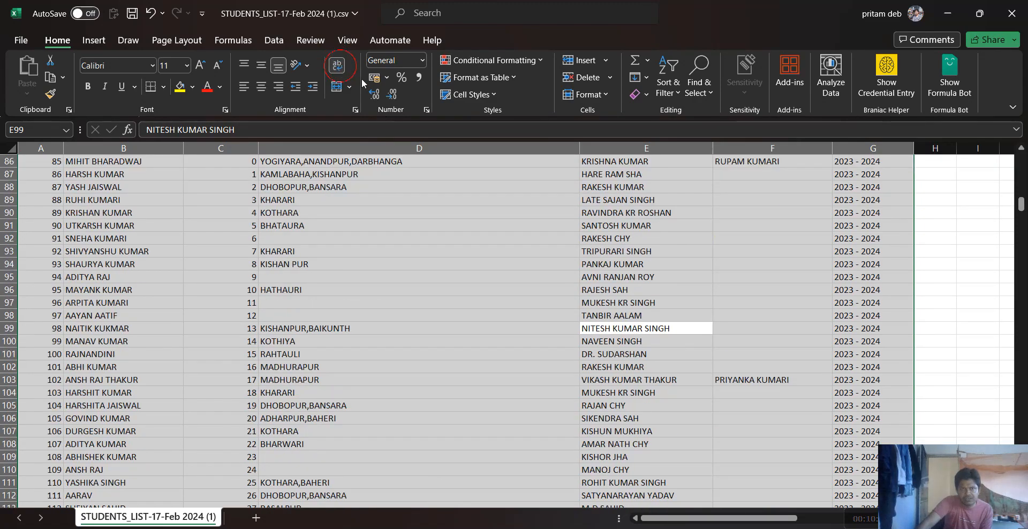
Narrow the ADDRESS column to somewhat wider than ROLL NUMBER and AutoFit the row heights of the list
left_click_drag(580, 150, 353, 150)
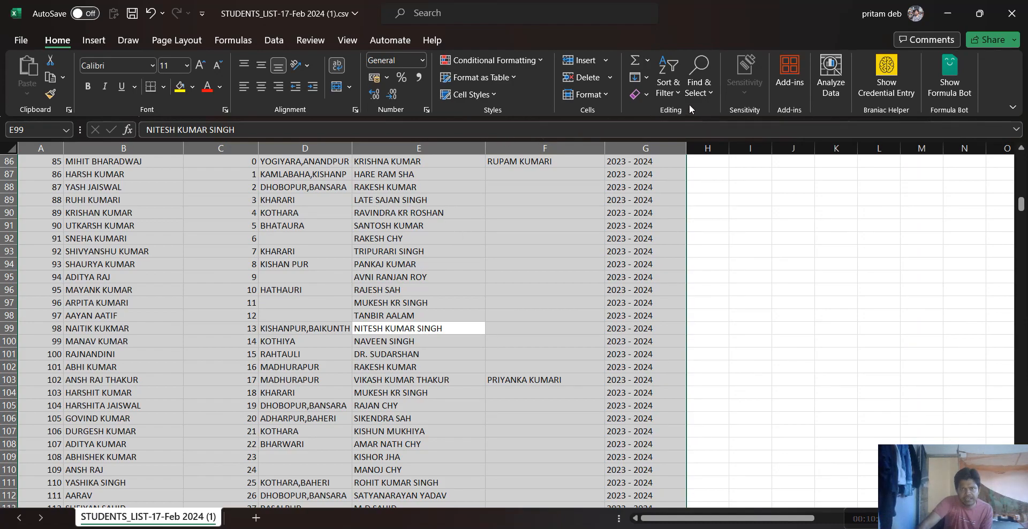
left_click(585, 95)
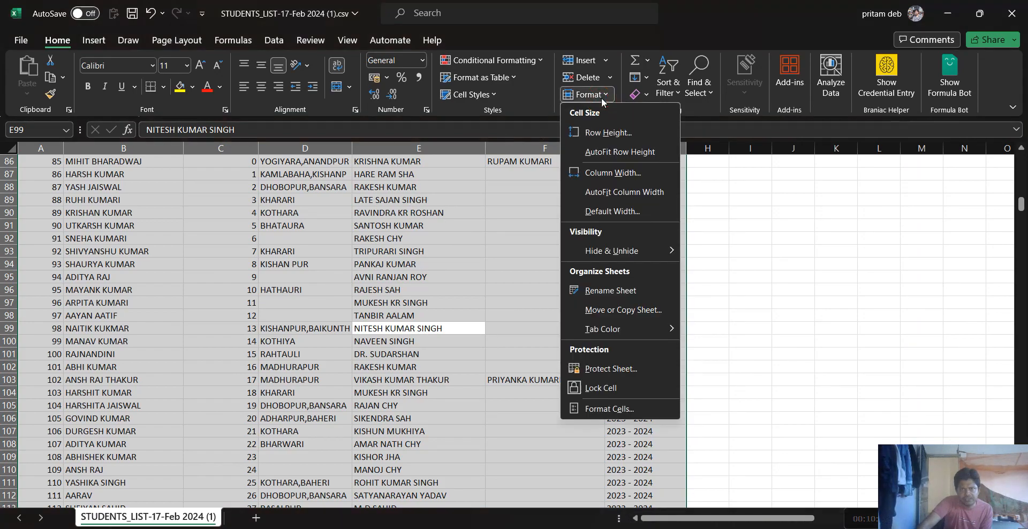
left_click(616, 152)
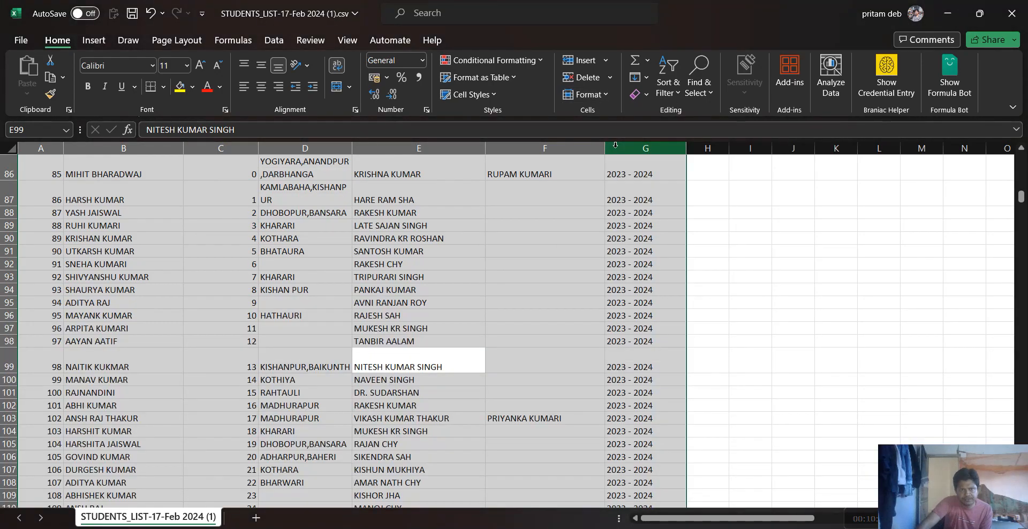
Check how the long addresses wrap at the start of the list, including cells D3, D10 and D11
scroll(346, 292, "up", 20)
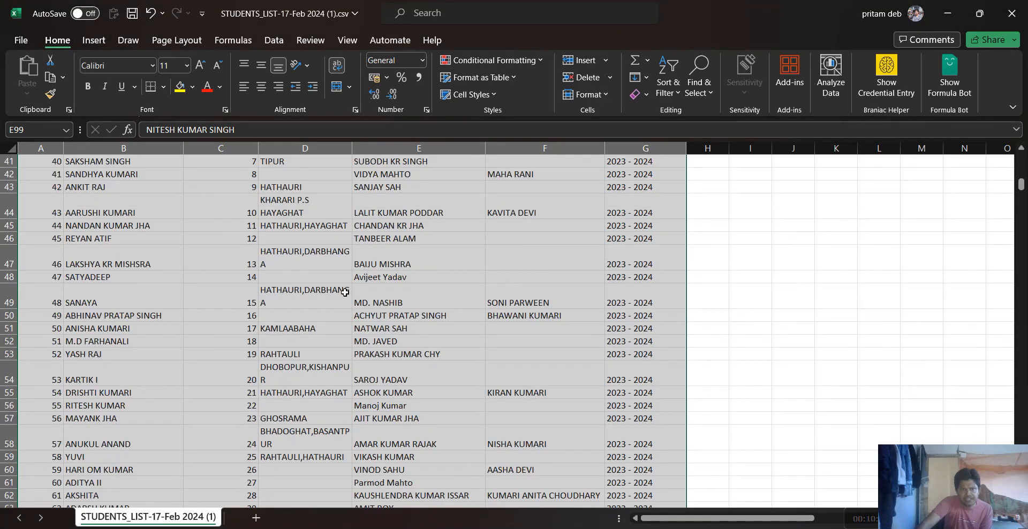
scroll(345, 292, "up", 4)
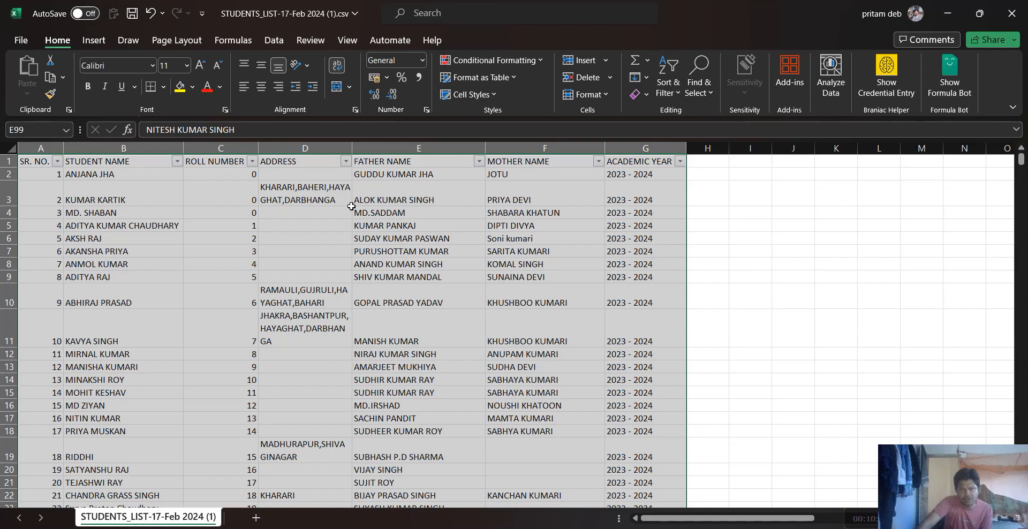
left_click(311, 191)
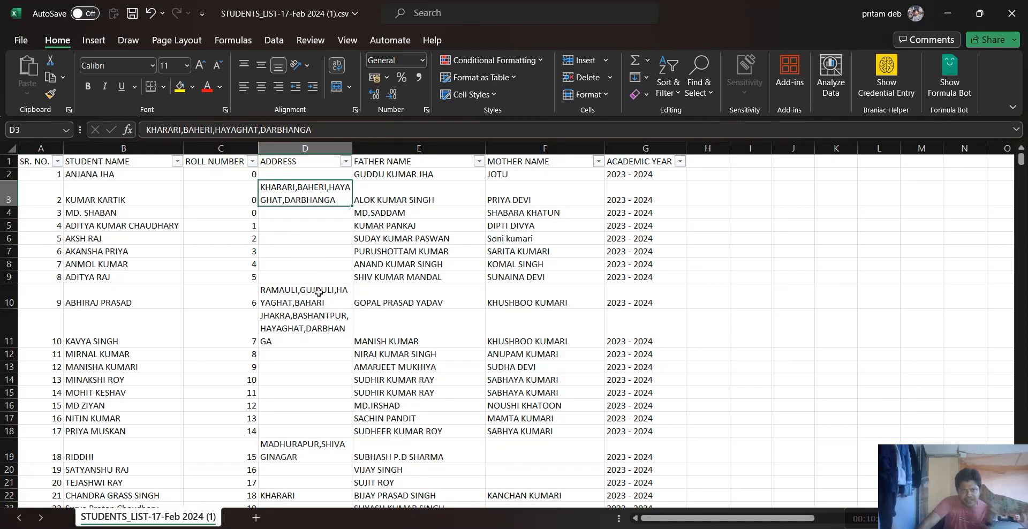
left_click(332, 416)
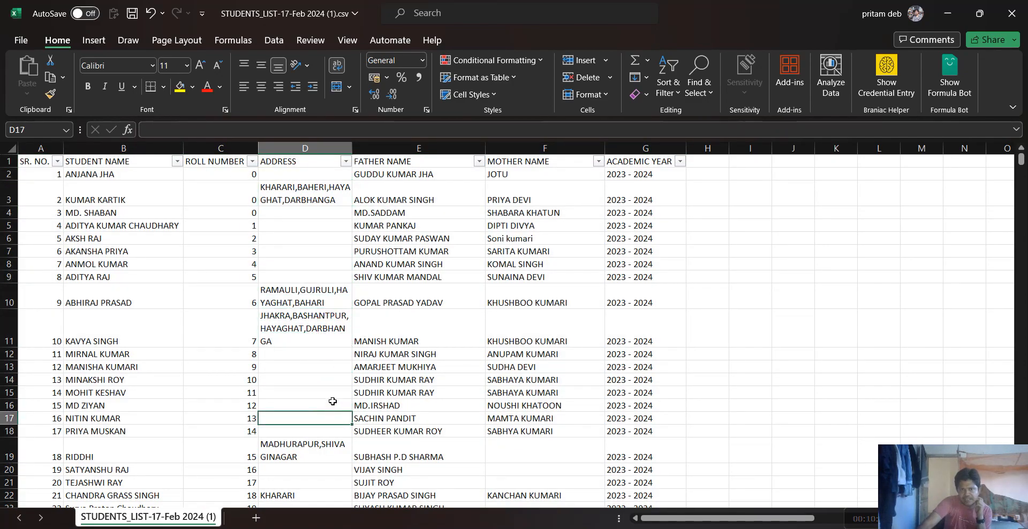
key("ctrl")
left_click(298, 267)
left_click(303, 295)
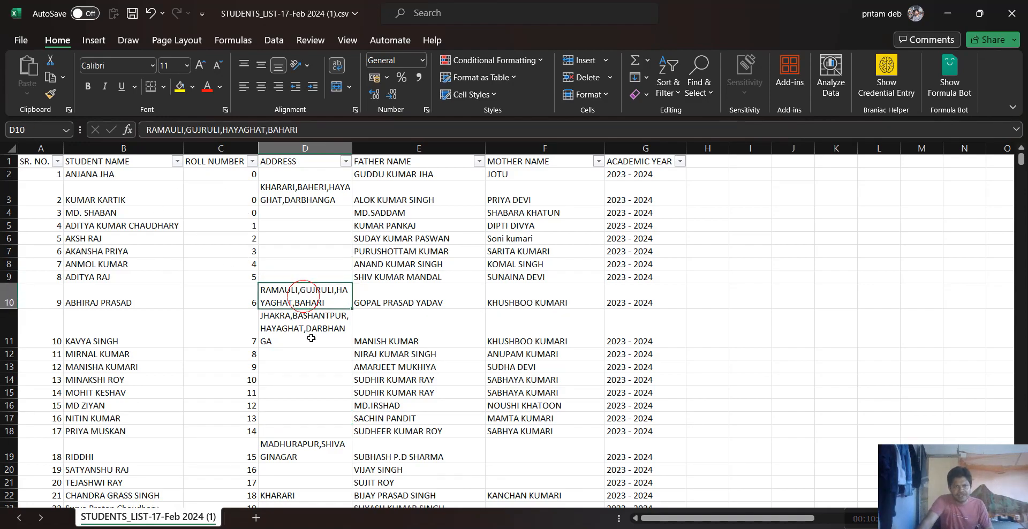
left_click(312, 336)
Set the row height of the whole student list to 25 and check the rows around 6 to 8
key("ctrl+a")
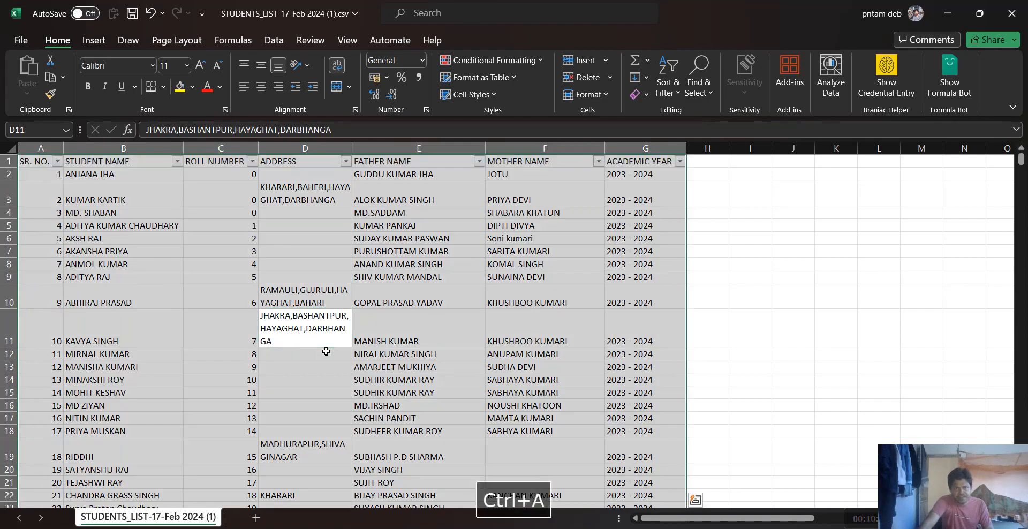
left_click(607, 96)
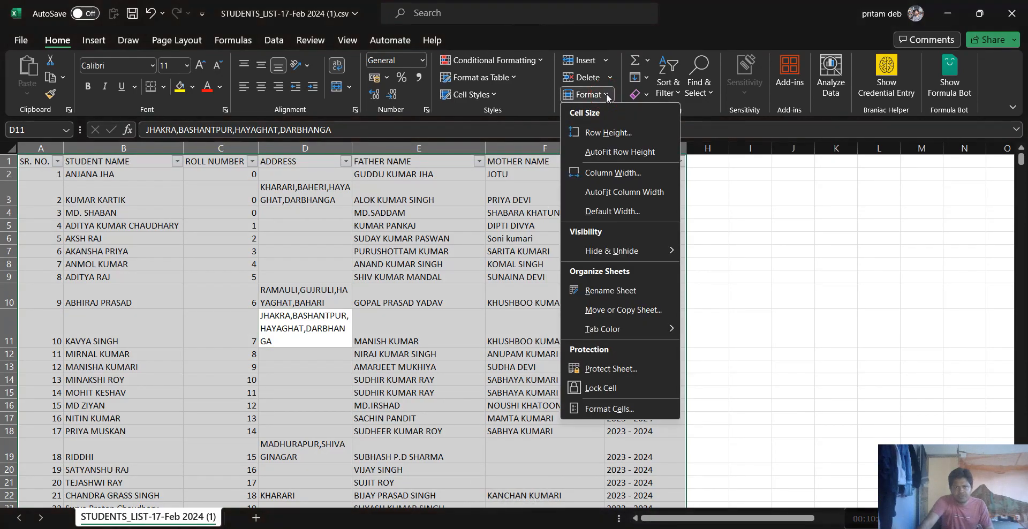
left_click(620, 130)
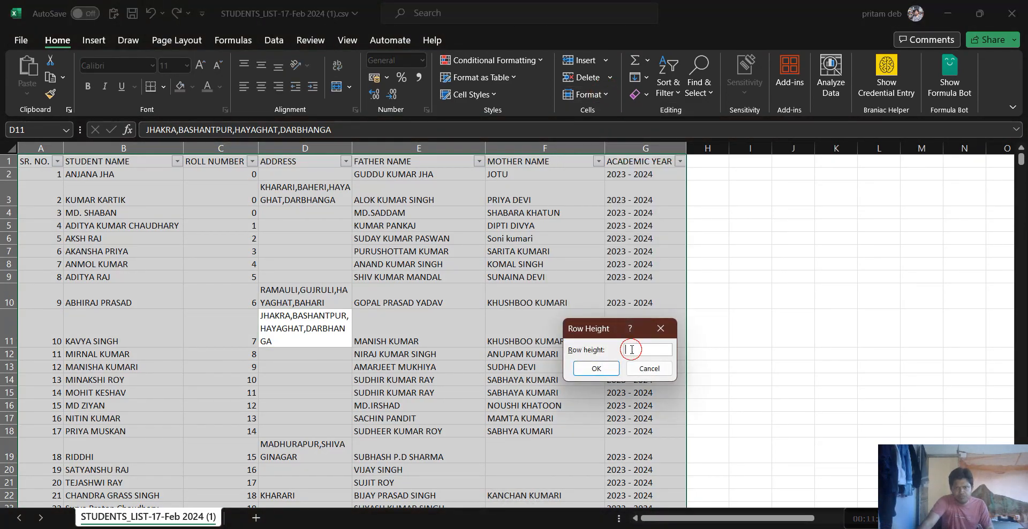
type("25")
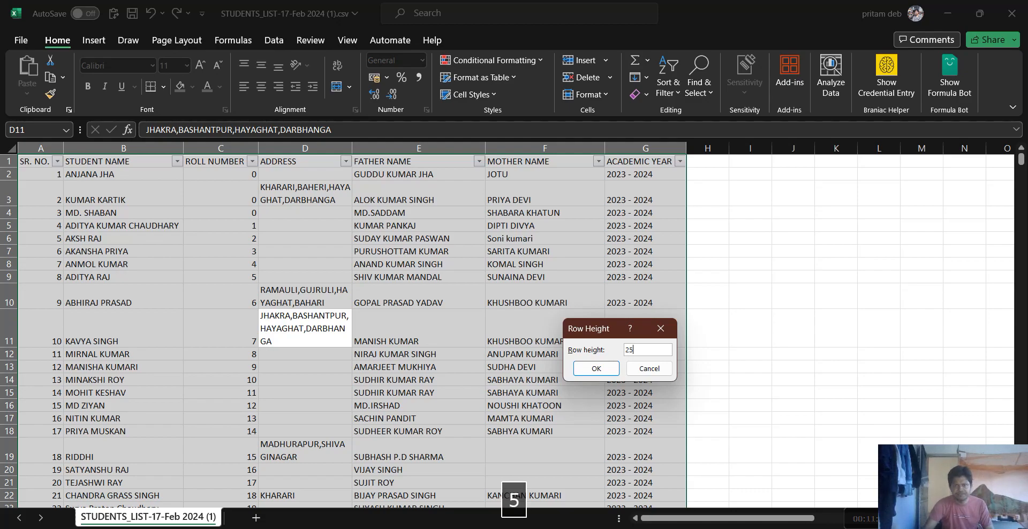
left_click(597, 368)
left_click(303, 308)
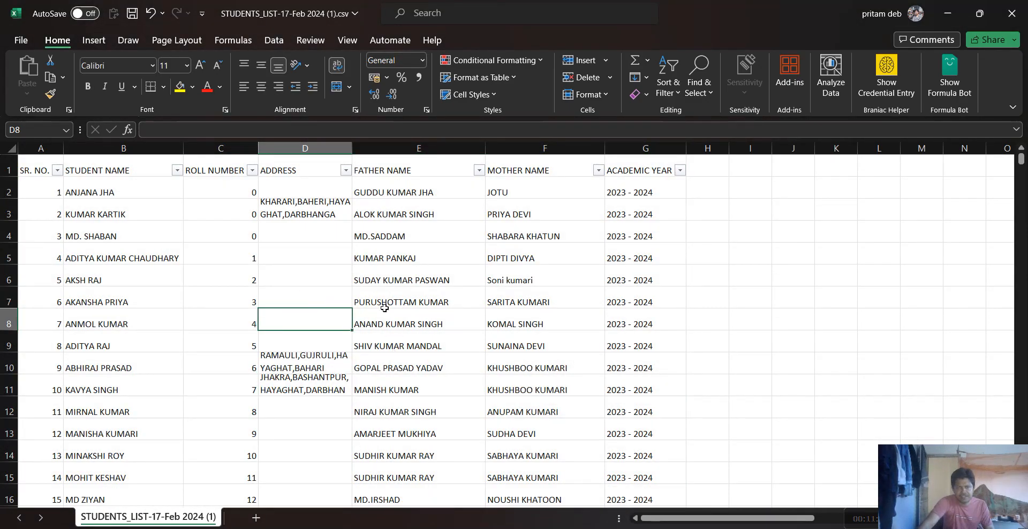
left_click(460, 281)
left_click(555, 281)
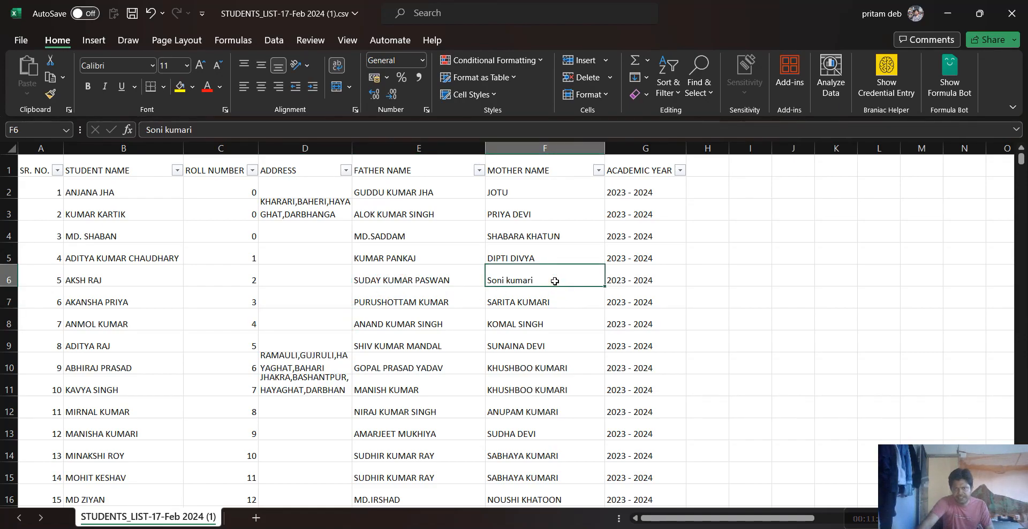
Set the row height of the whole student list to 30 and check the wrapped addresses
key("ctrl+a")
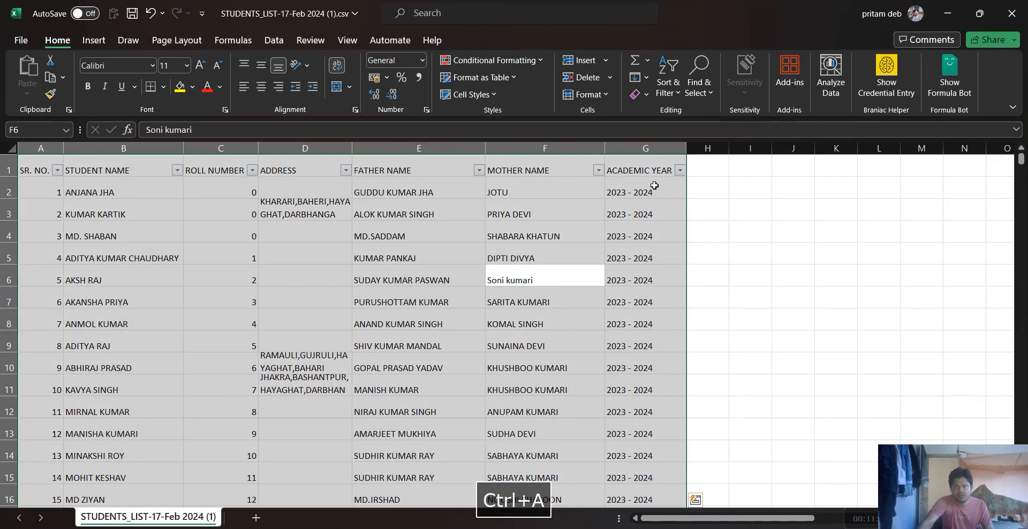
left_click(605, 96)
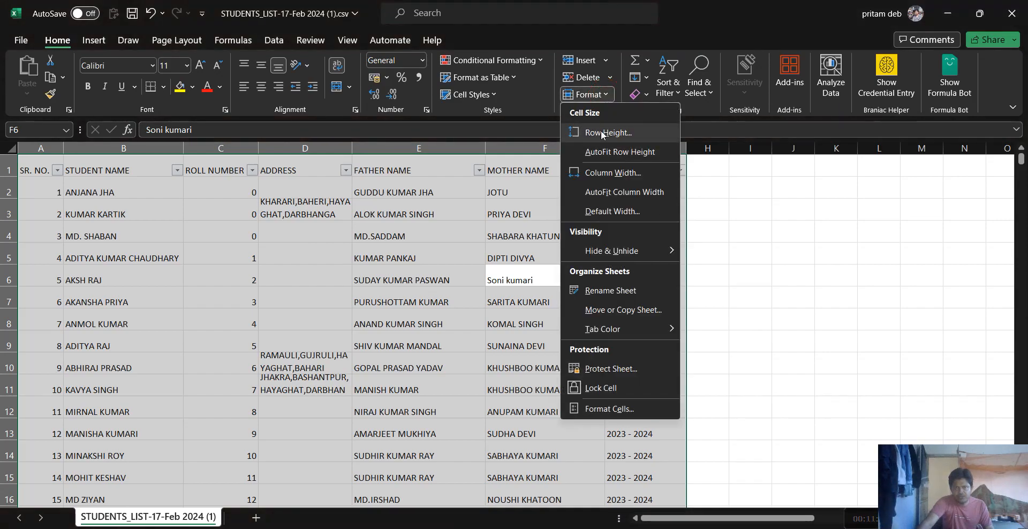
left_click(601, 133)
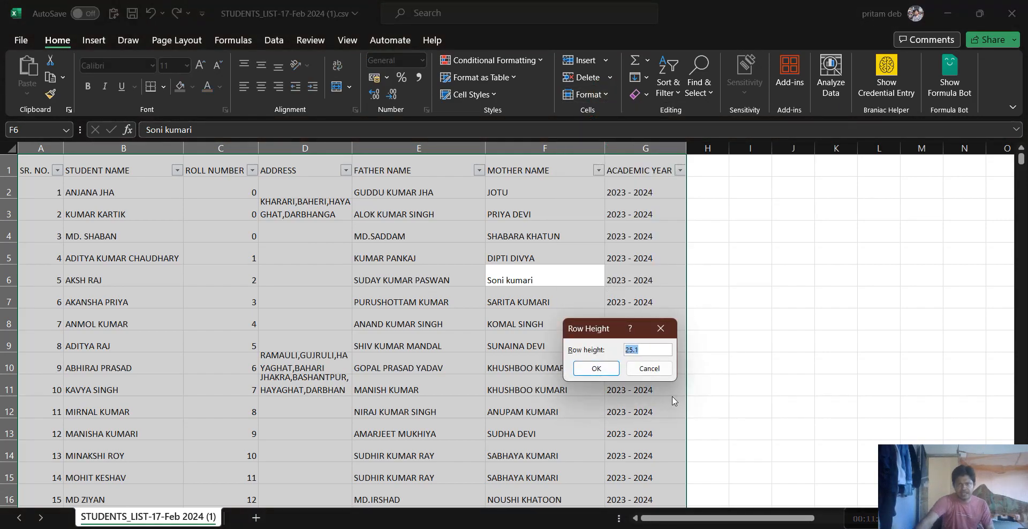
type("30")
key("Return")
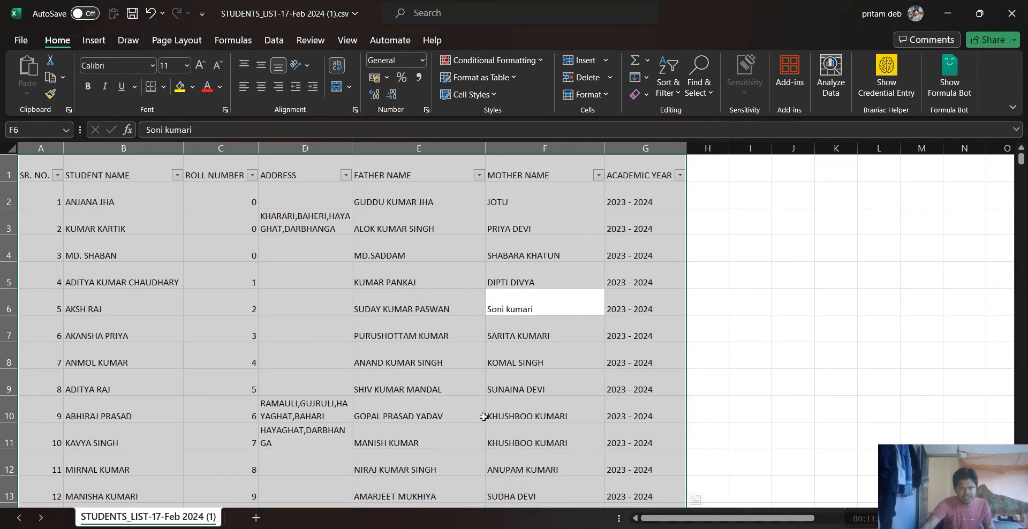
scroll(322, 414, "down", 2)
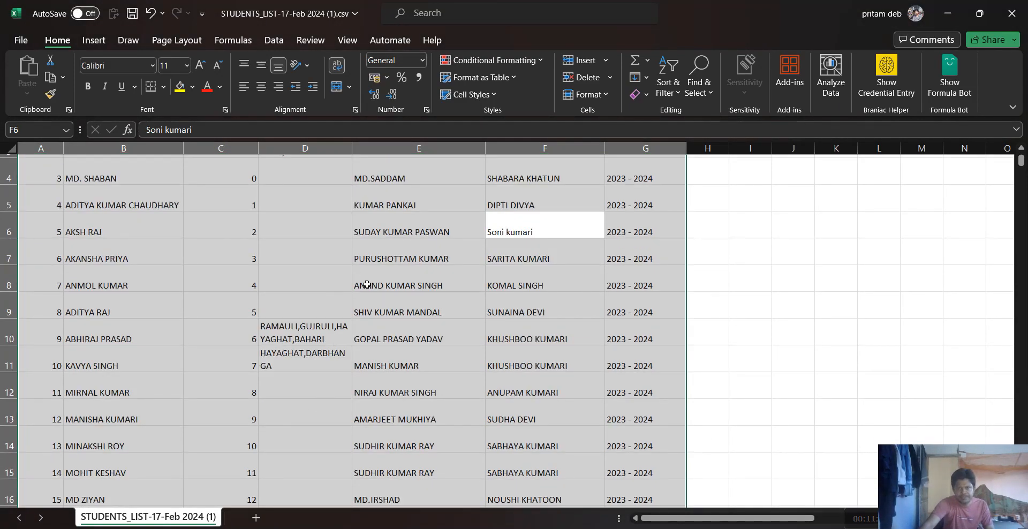
Check how the addresses wrap around rows 21 to 33, selecting cells there in the ADDRESS, FATHER NAME and MOTHER NAME columns
scroll(375, 291, "down", 6)
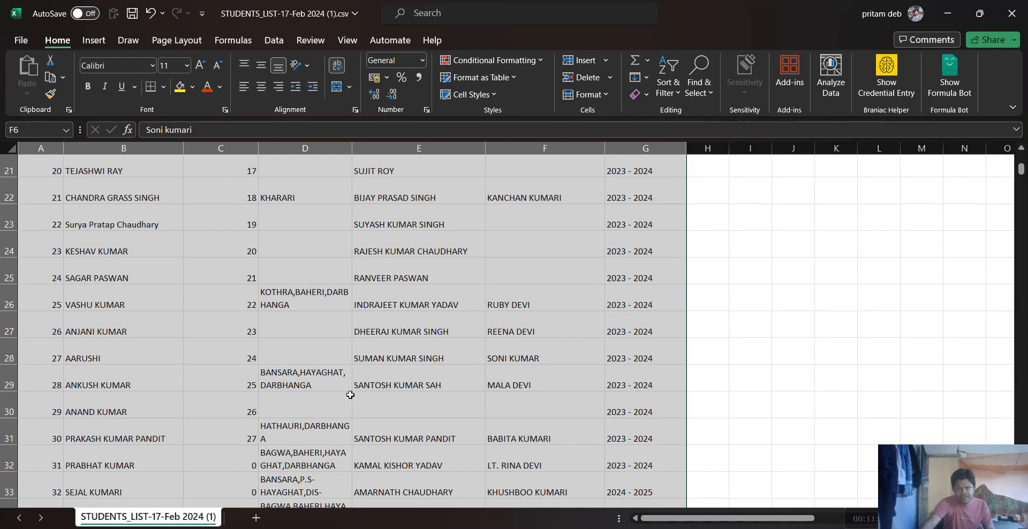
left_click(336, 361)
left_click(332, 409)
left_click(326, 453)
left_click(431, 414)
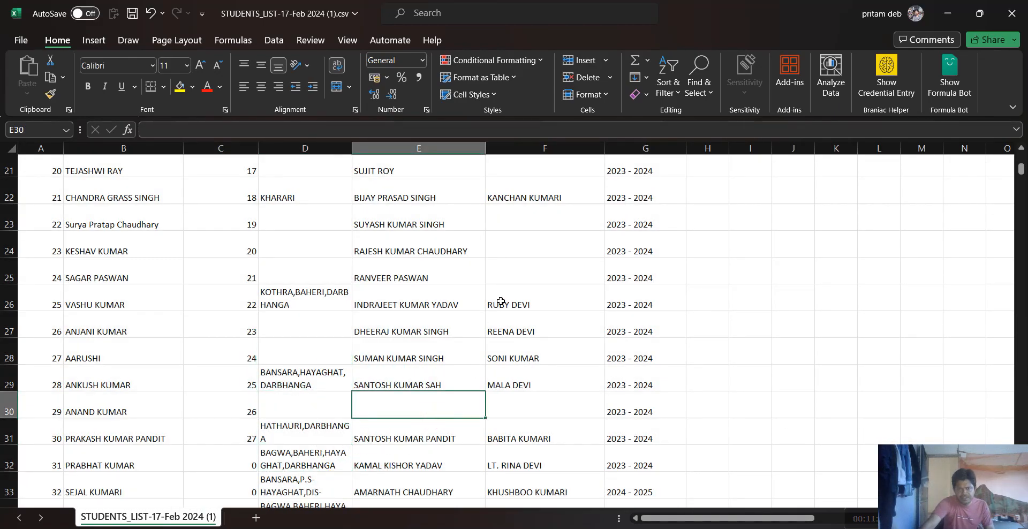
left_click(500, 303)
left_click(562, 236)
left_click(556, 321)
left_click(546, 415)
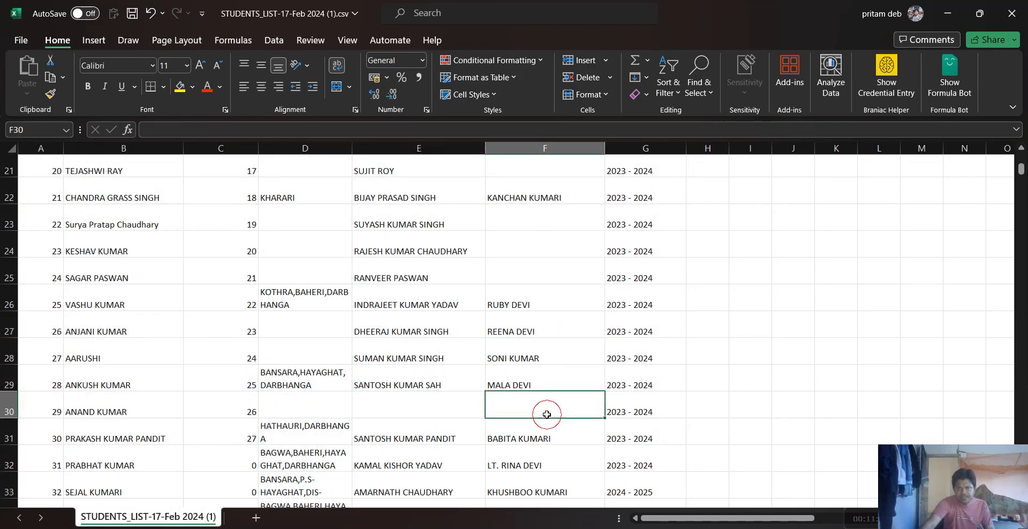
Check the row height setting for the row of cell F30 and return to the header row of the student list
left_click(586, 94)
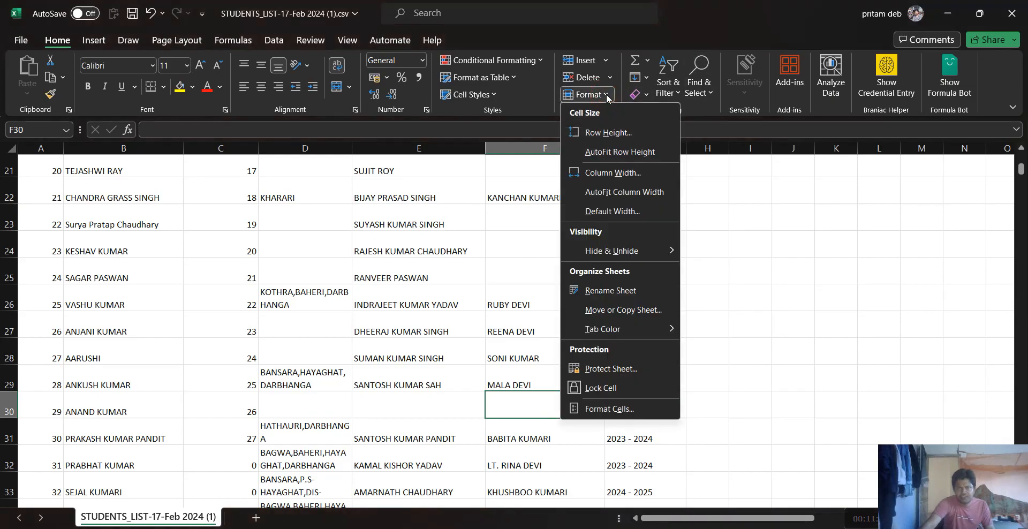
left_click(608, 132)
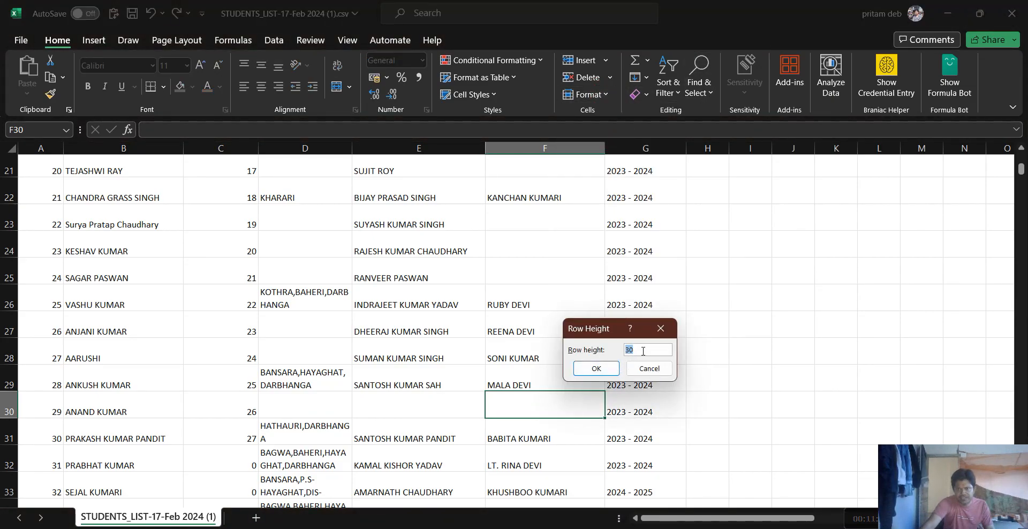
left_click(606, 376)
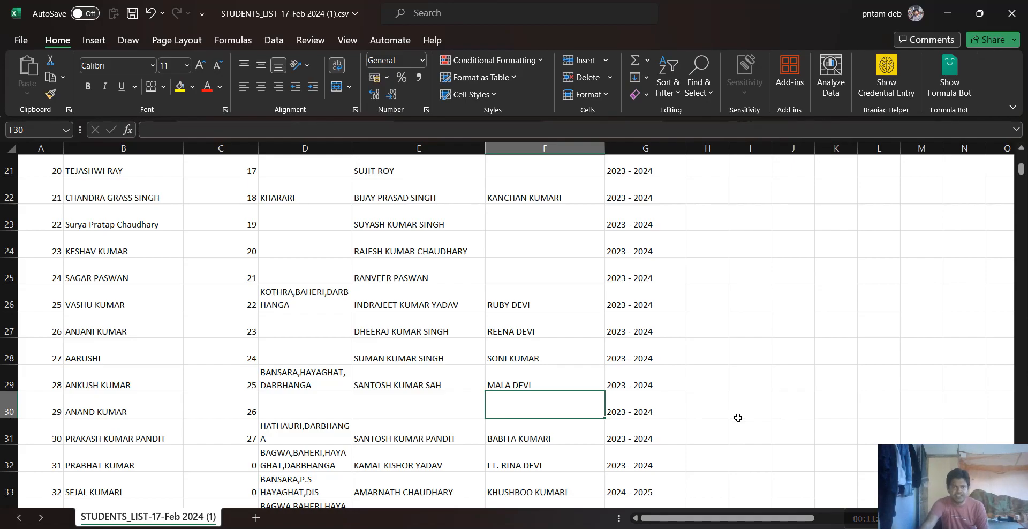
scroll(337, 261, "up", 7)
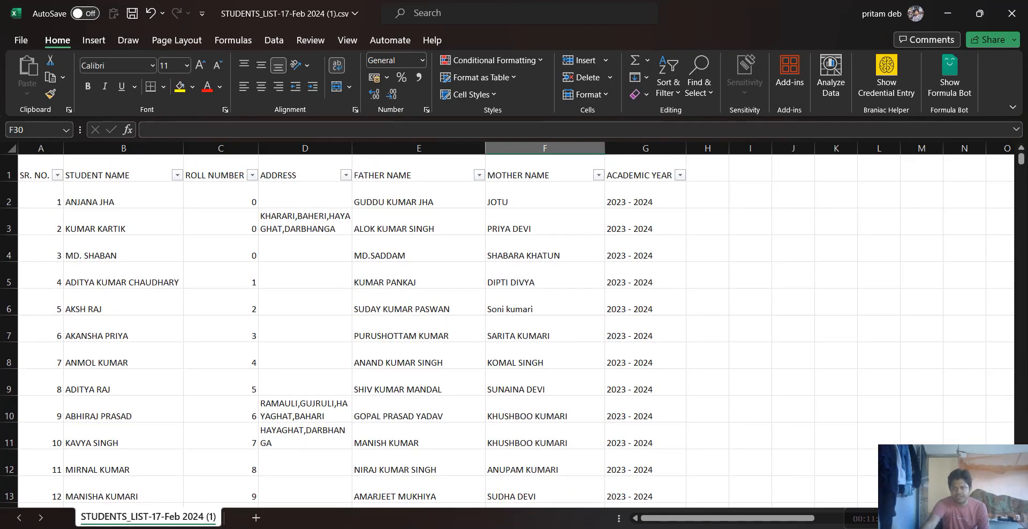
key("alt+Tab")
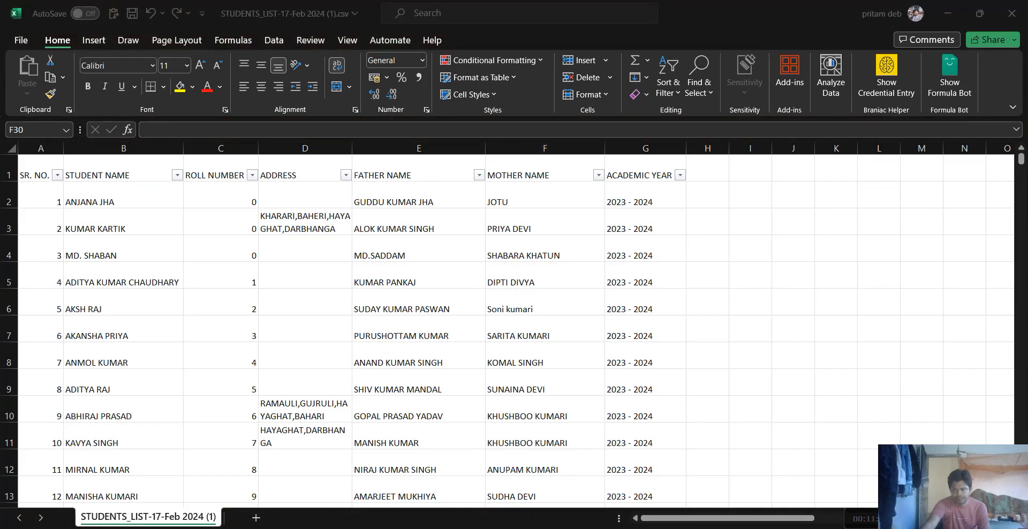